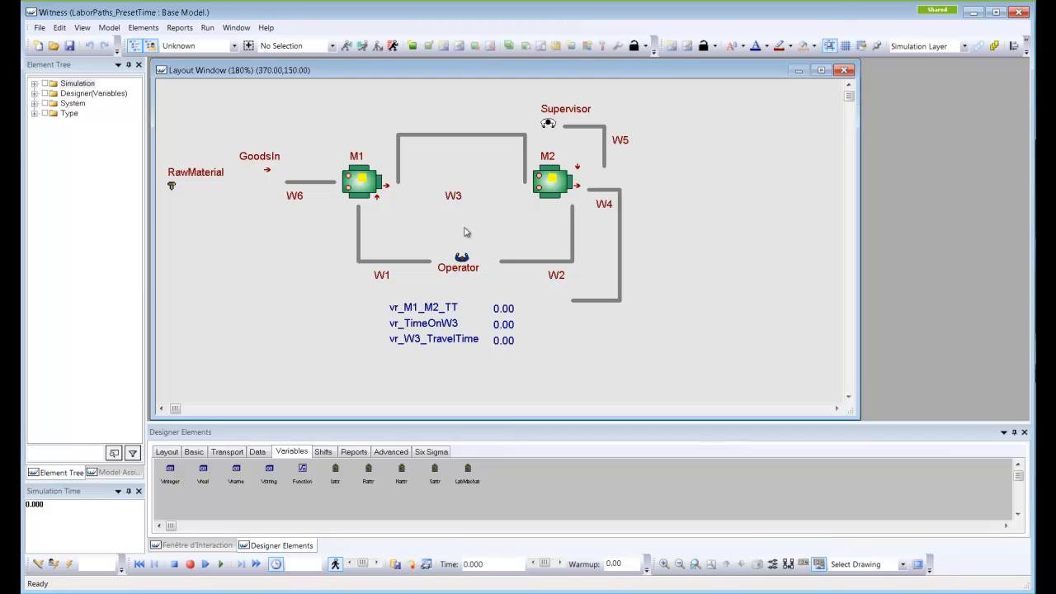
Examine path W3's general details and the vr_M1_M2_TT assignment in the model's initialize actions
double_click(459, 135)
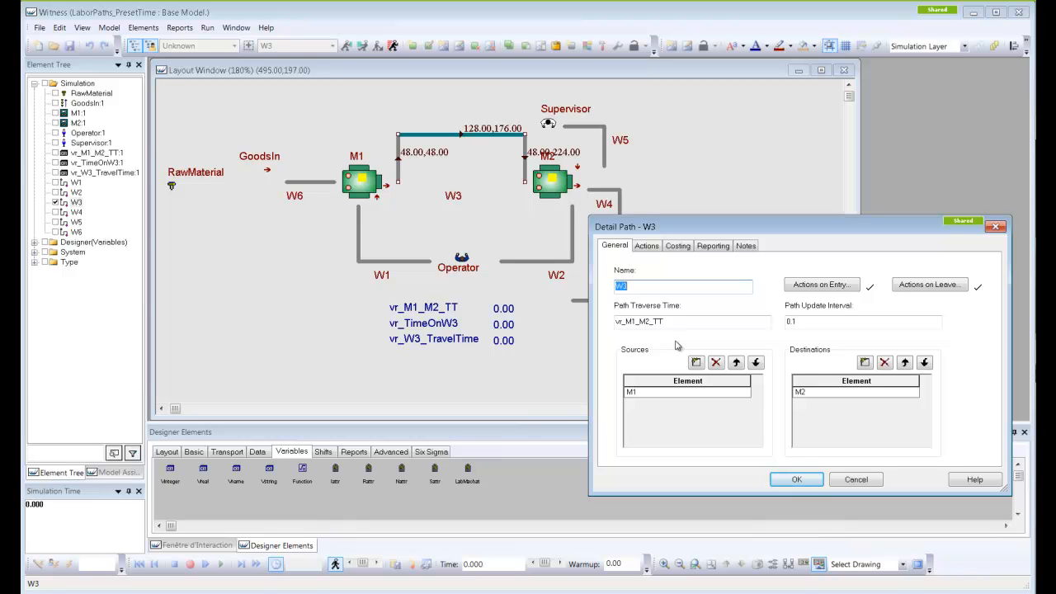
click(807, 481)
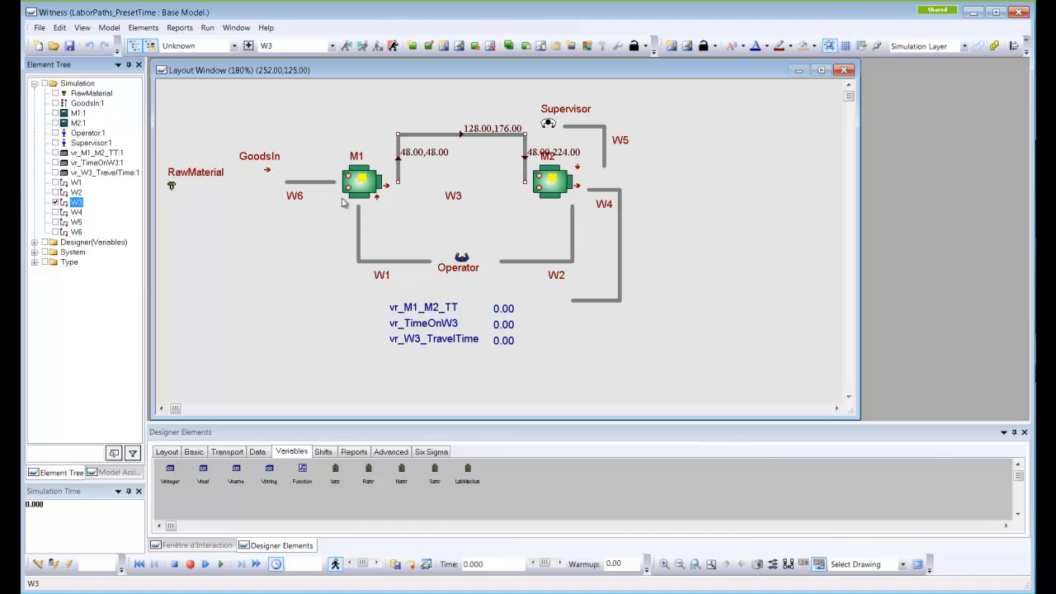
click(109, 28)
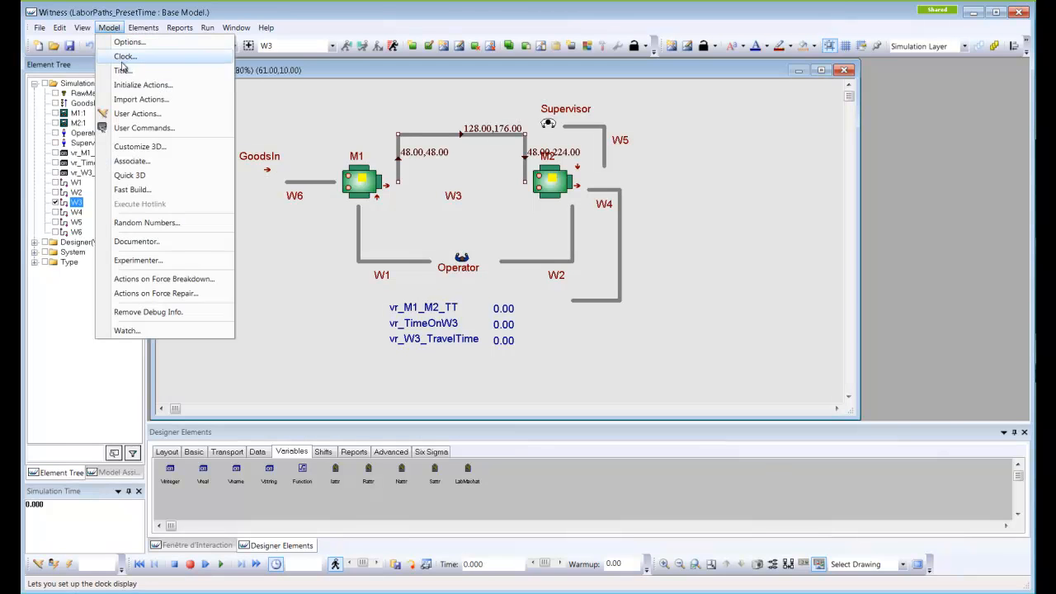
click(129, 85)
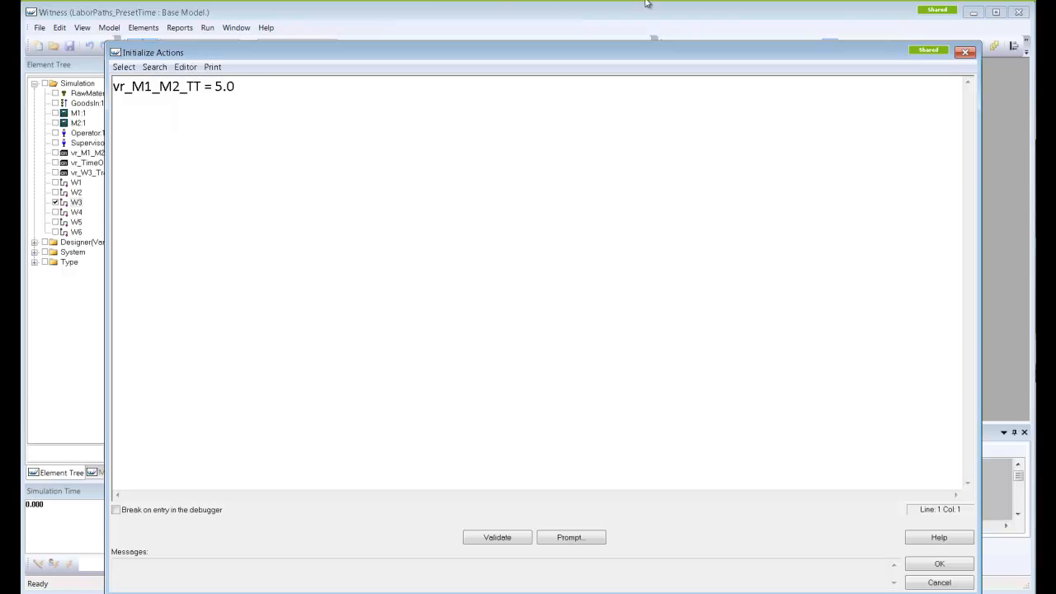
click(964, 53)
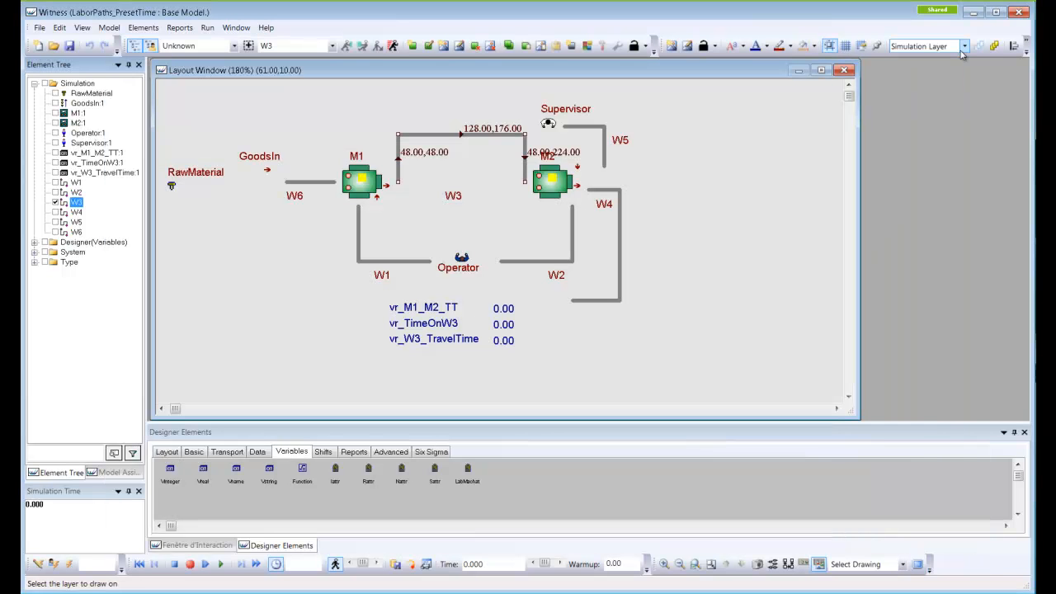
Review the entry and leave actions of path W3 that record the time on the path and the travel time
double_click(478, 133)
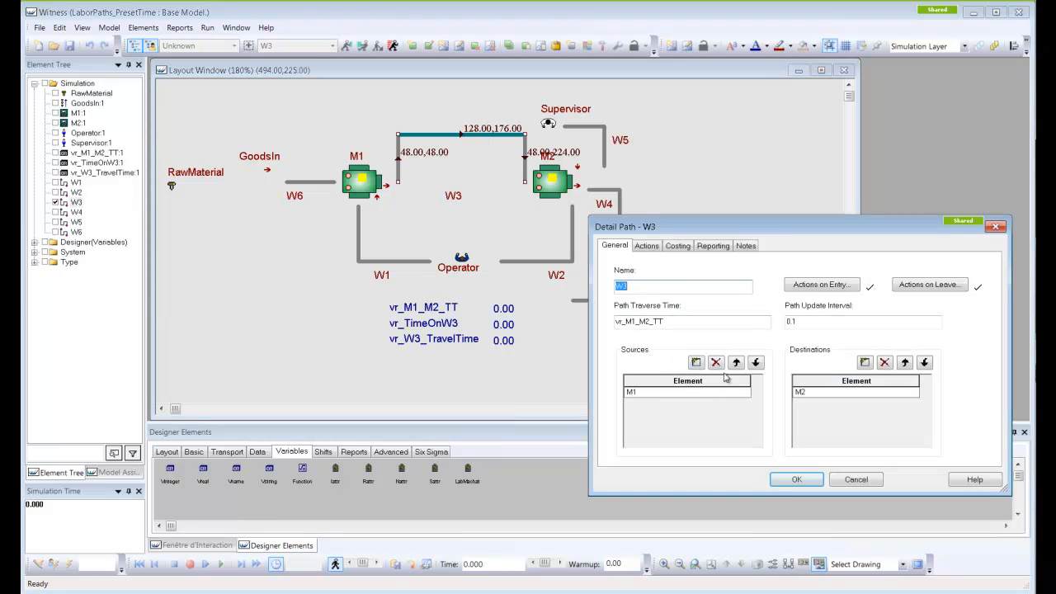
click(815, 287)
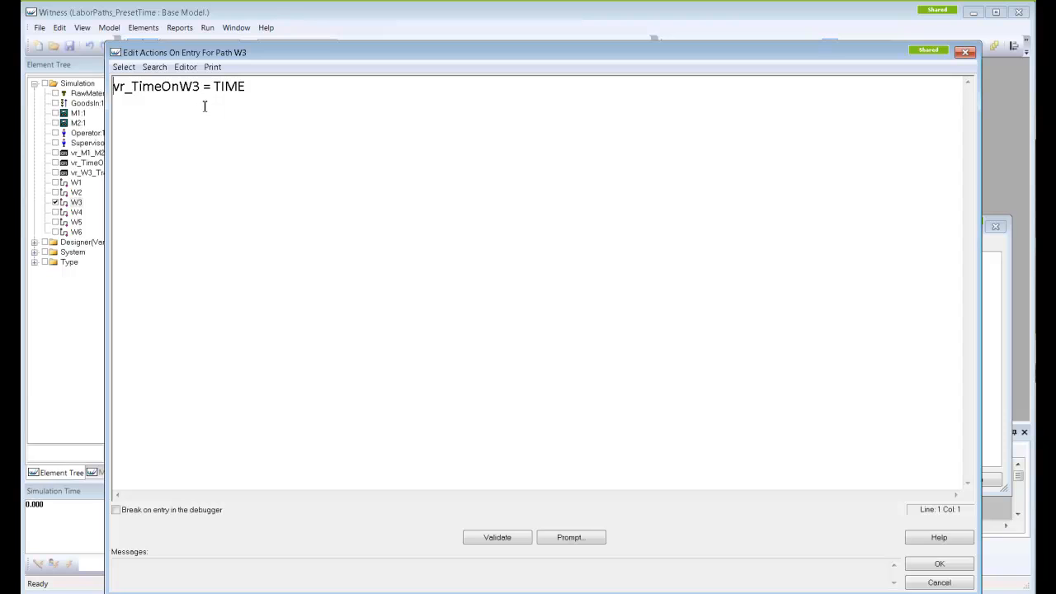
click(960, 54)
click(909, 286)
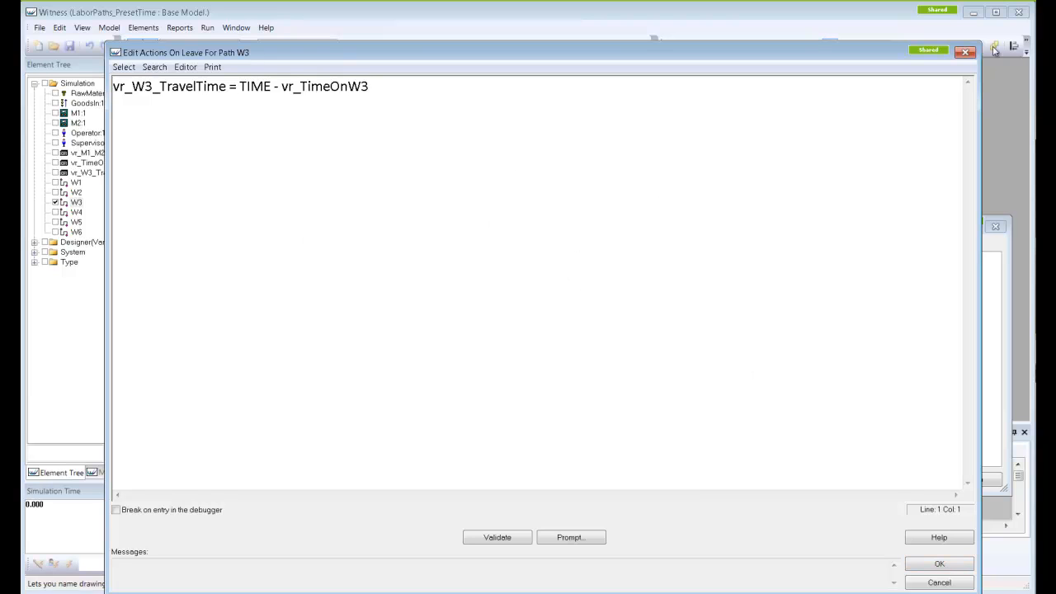
click(964, 53)
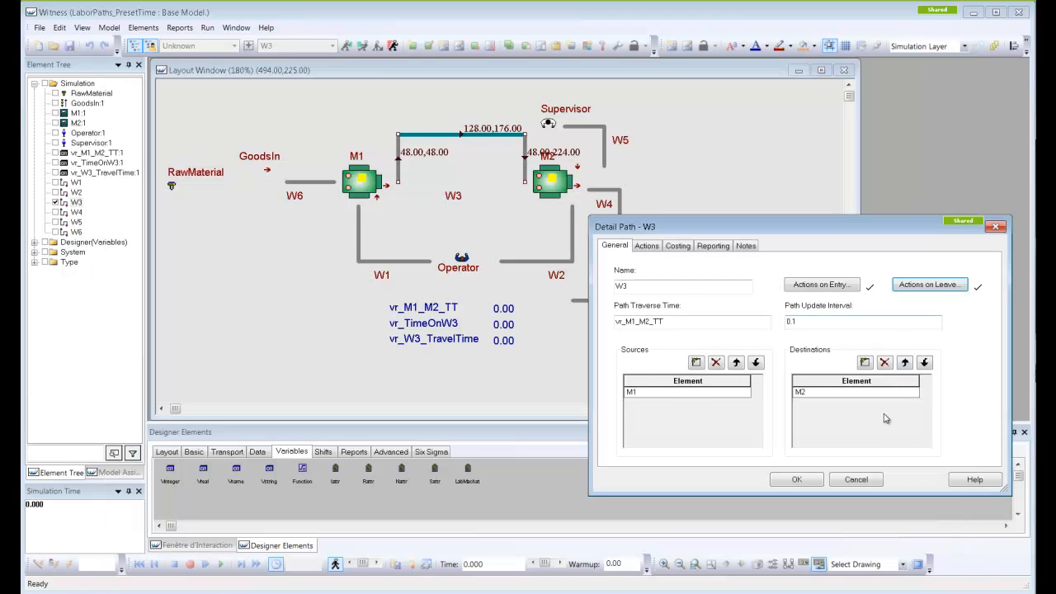
click(796, 482)
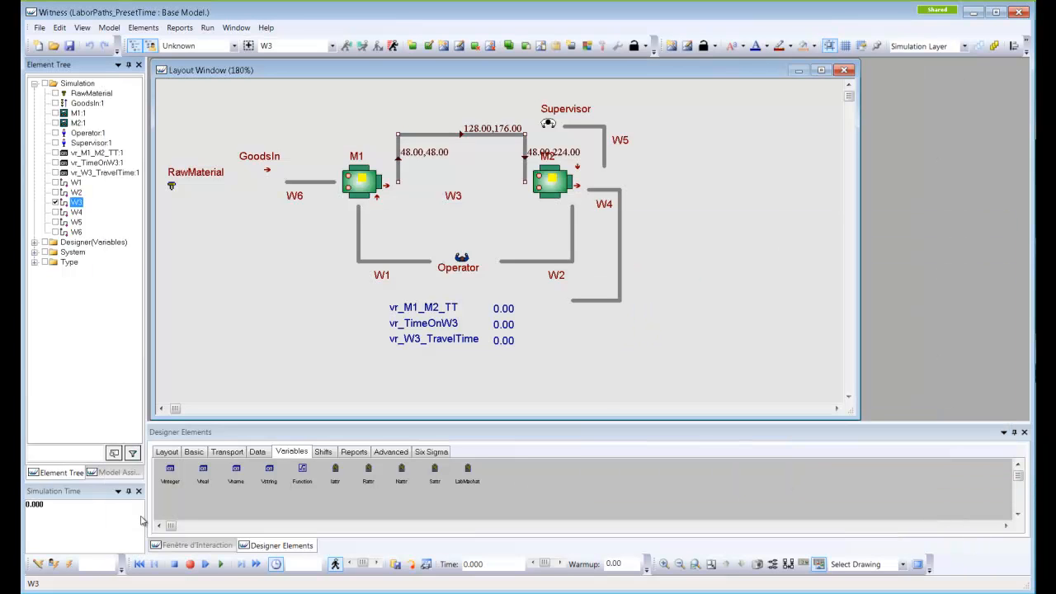
Run the simulation to watch the operator travel between M1 and M2, and stop it
click(221, 564)
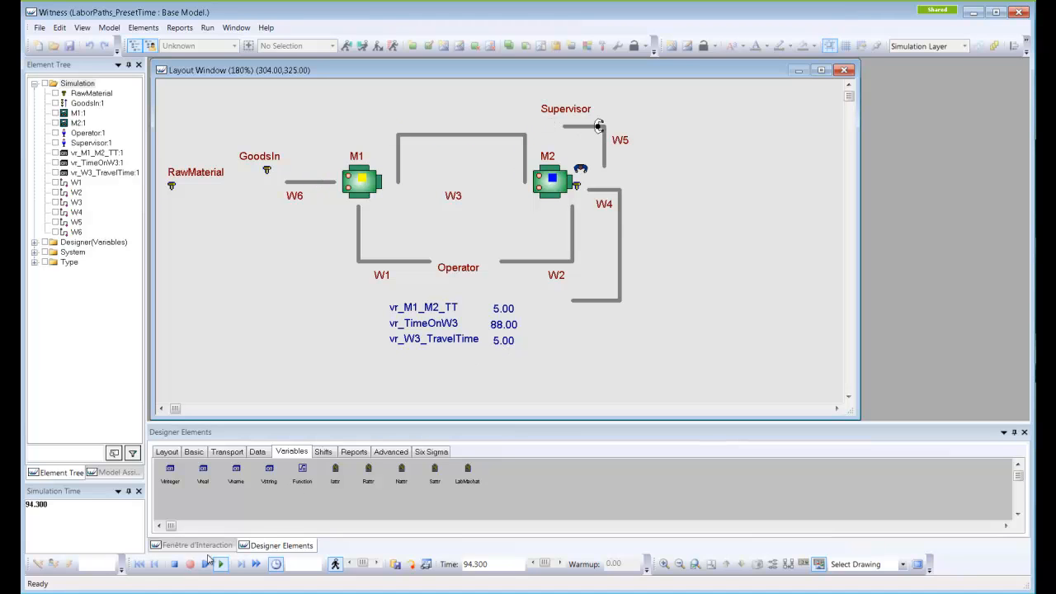
click(176, 565)
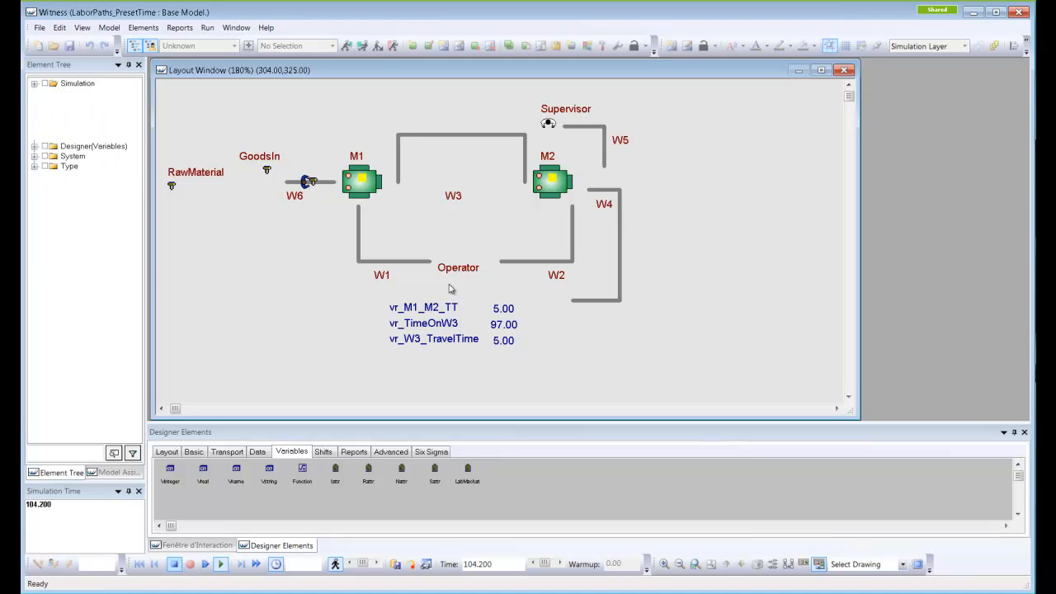
Pull the middle of path W3's horizontal segment up into a peak, and run the simulation again to check the travel time
click(461, 133)
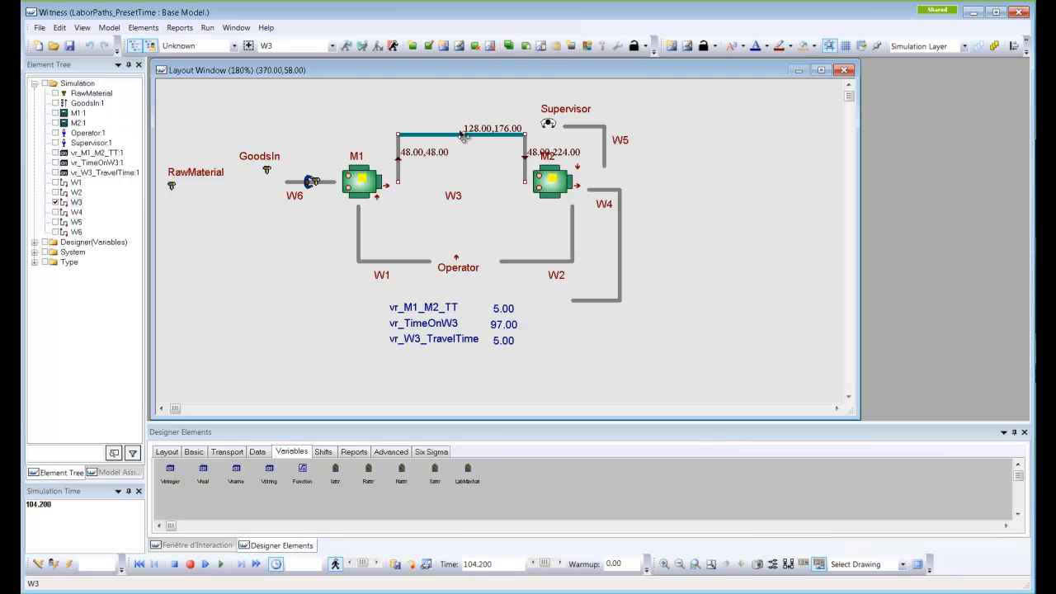
click(464, 131)
click(464, 132)
drag(464, 133, 462, 96)
click(317, 239)
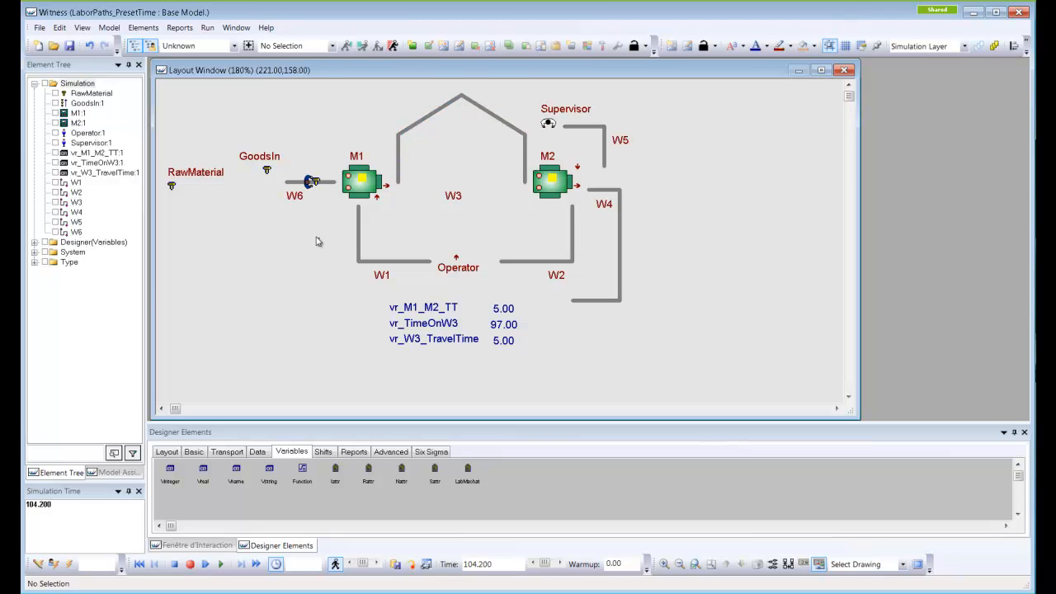
click(220, 568)
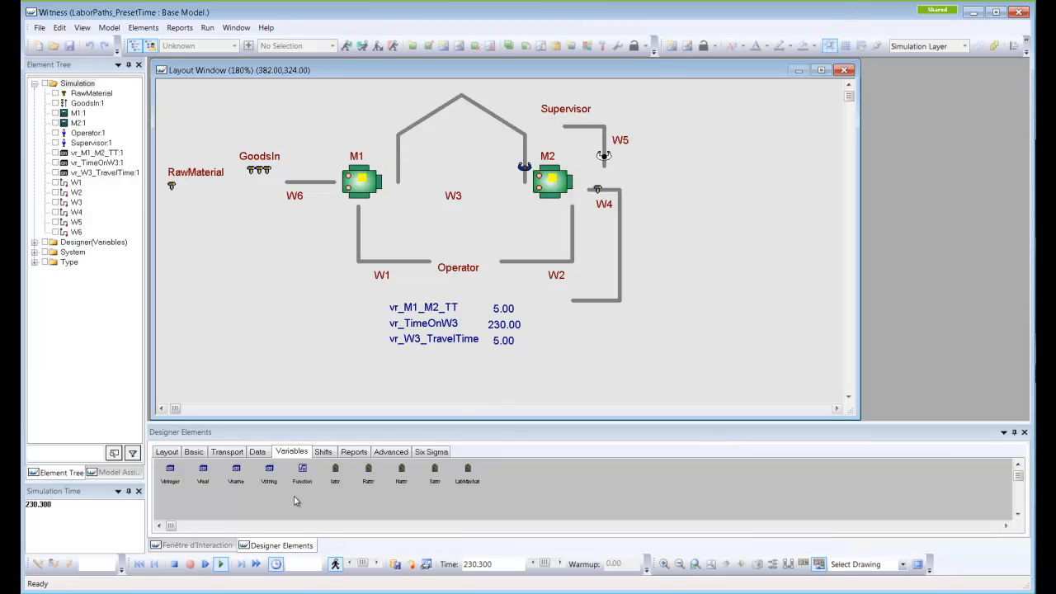
click(175, 565)
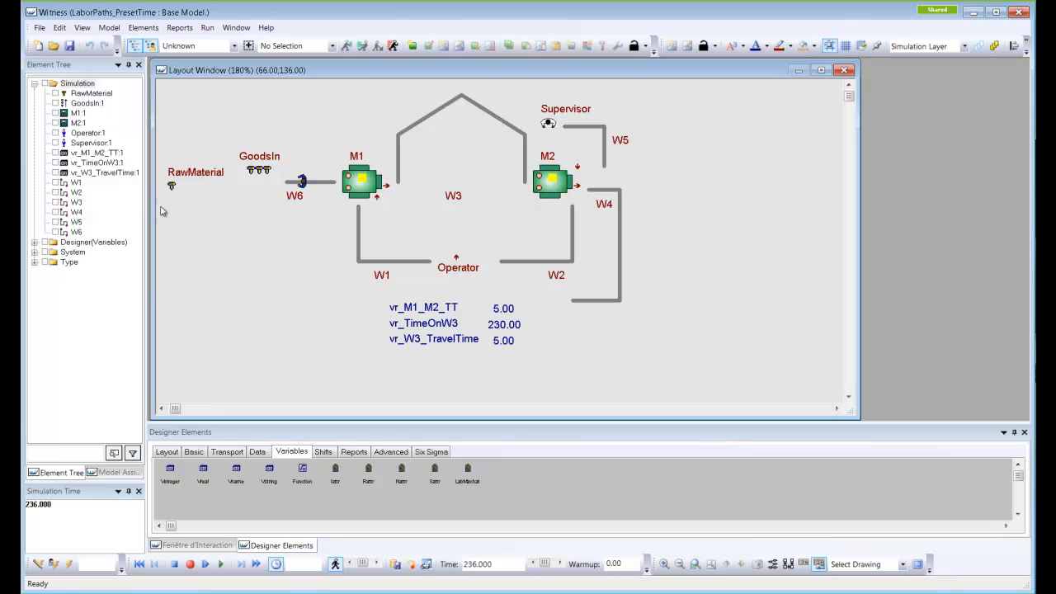
Open the model VariableSpeedAlongPath.mod from the Models for second webinar folder
click(58, 47)
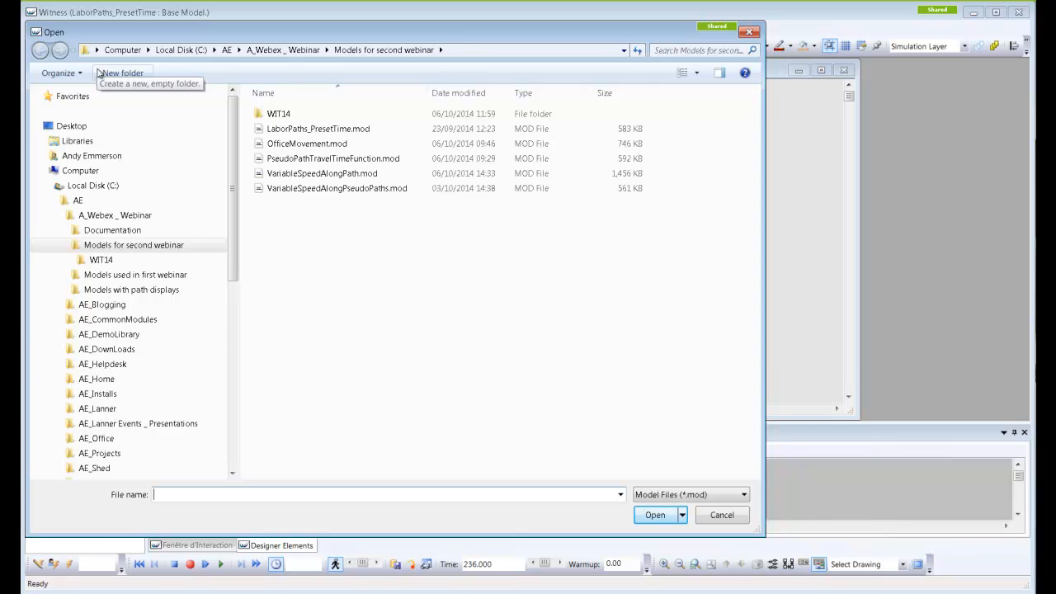
click(322, 175)
click(660, 518)
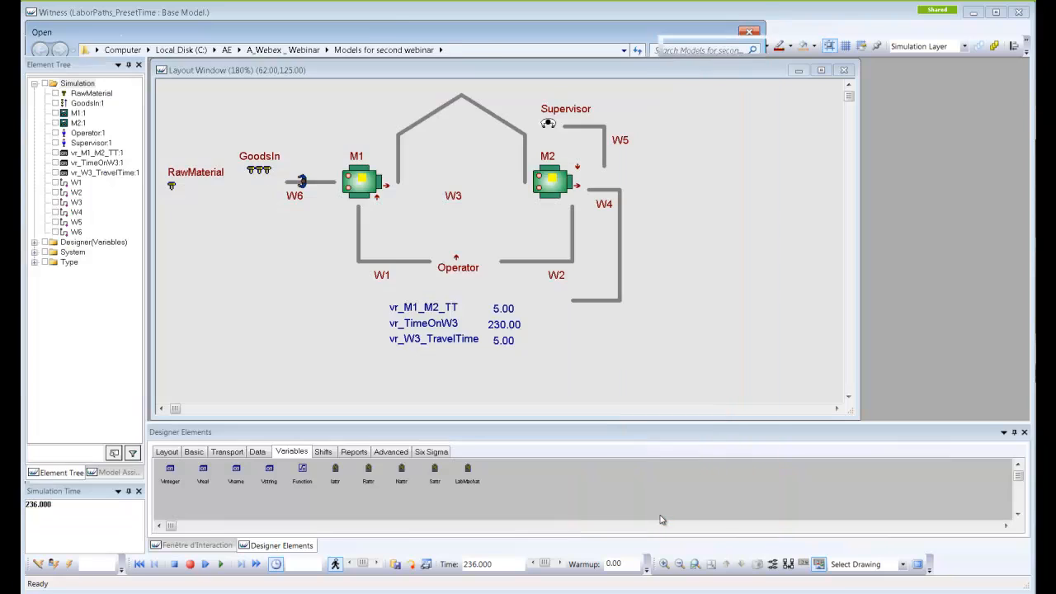
click(546, 336)
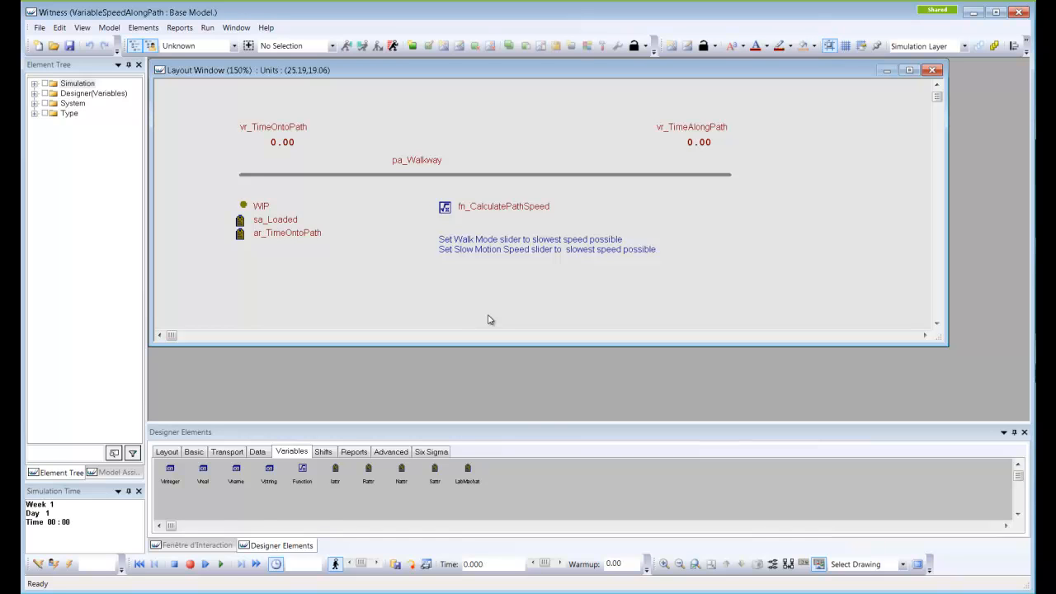
Review the pa_Walkway path's traverse time function and its entry and leave actions
double_click(429, 175)
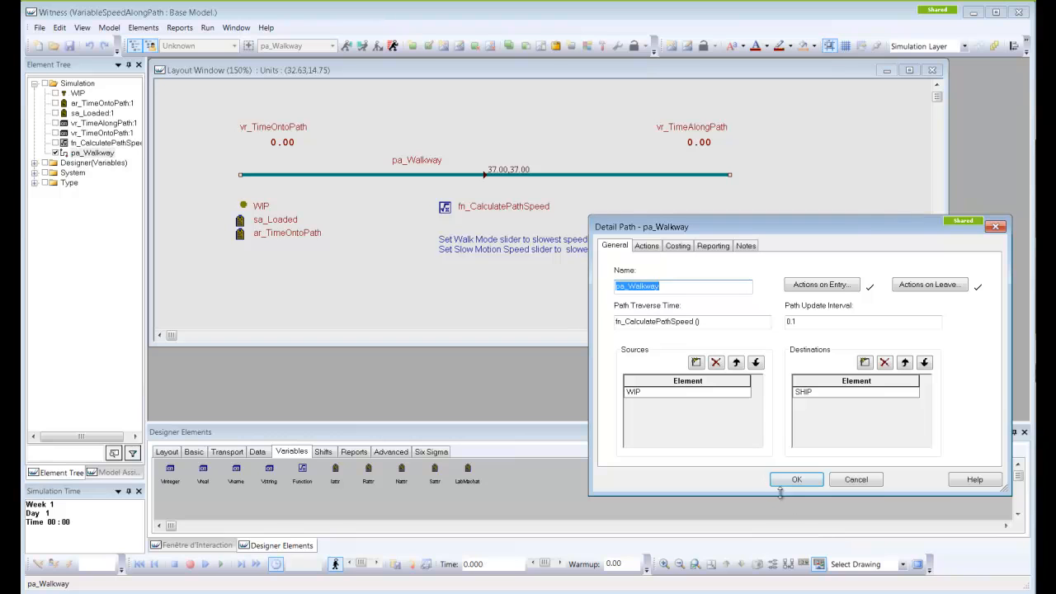
click(814, 286)
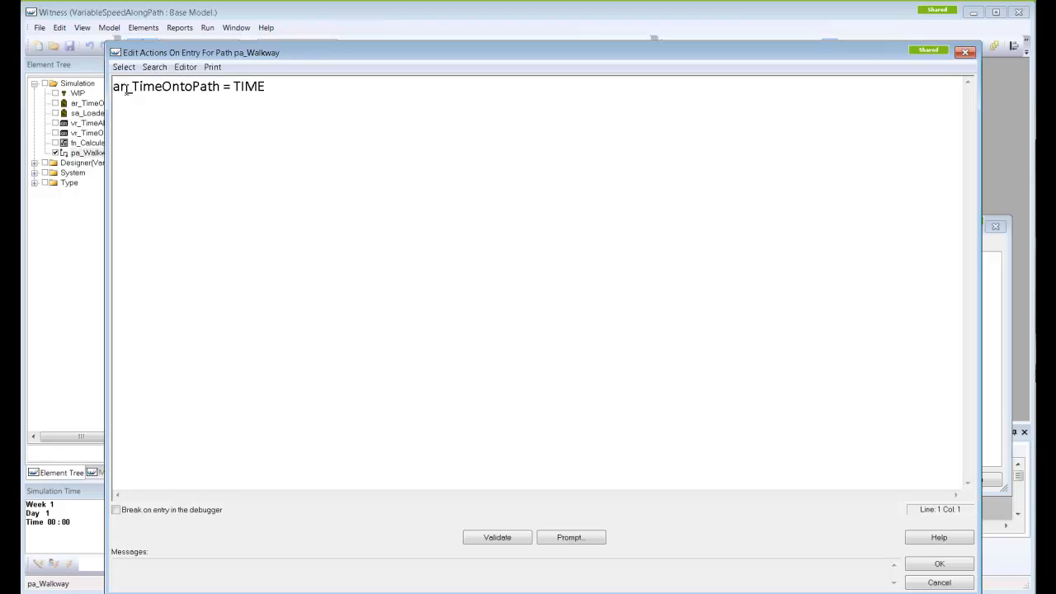
click(964, 53)
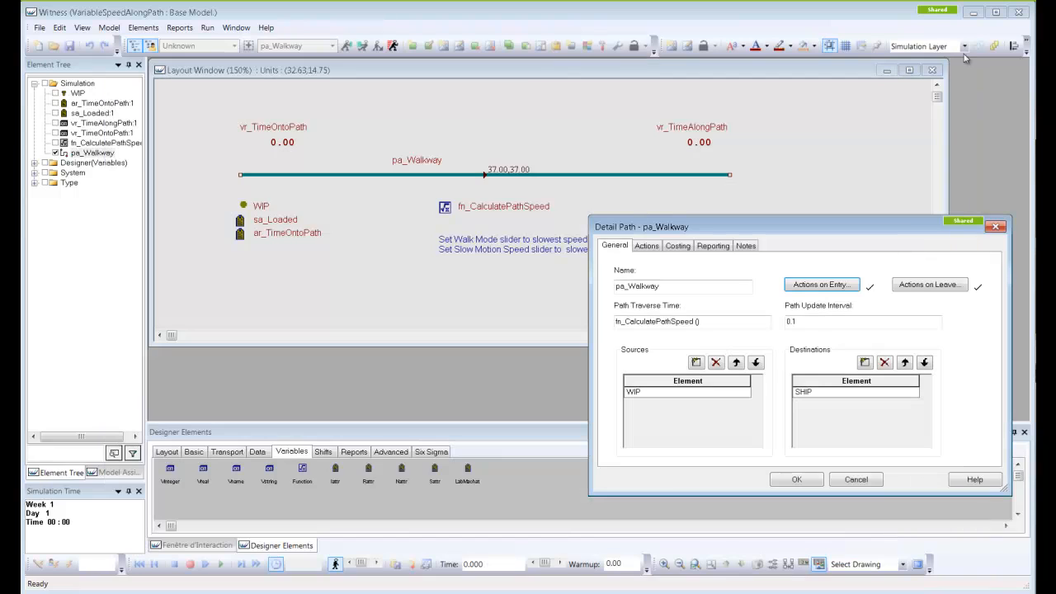
click(921, 286)
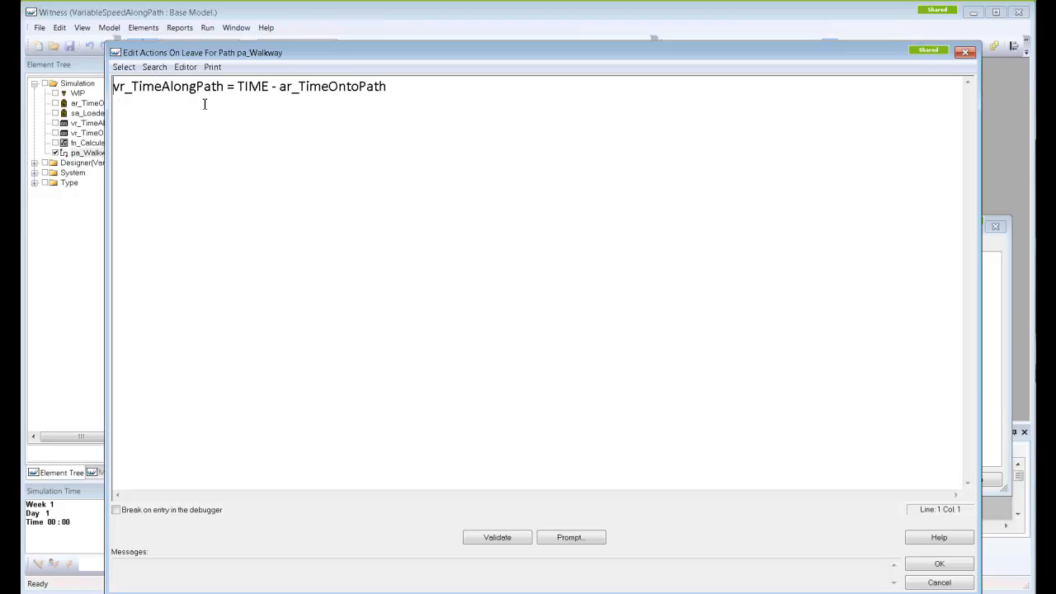
click(940, 563)
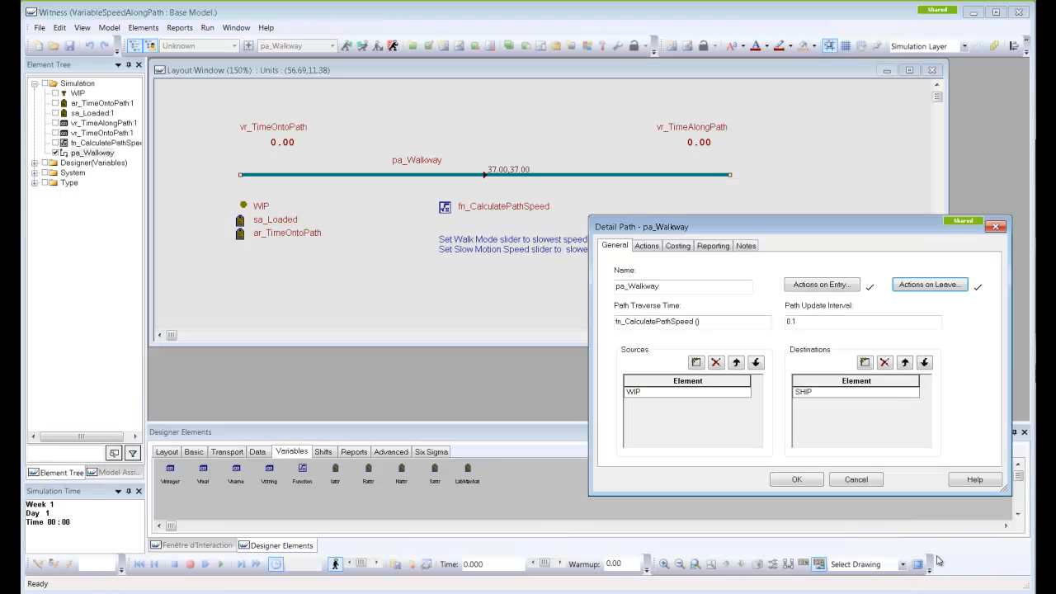
click(776, 483)
Run the simulation to watch FULL and EMPTY parts move along pa_Walkway, and stop it
click(221, 566)
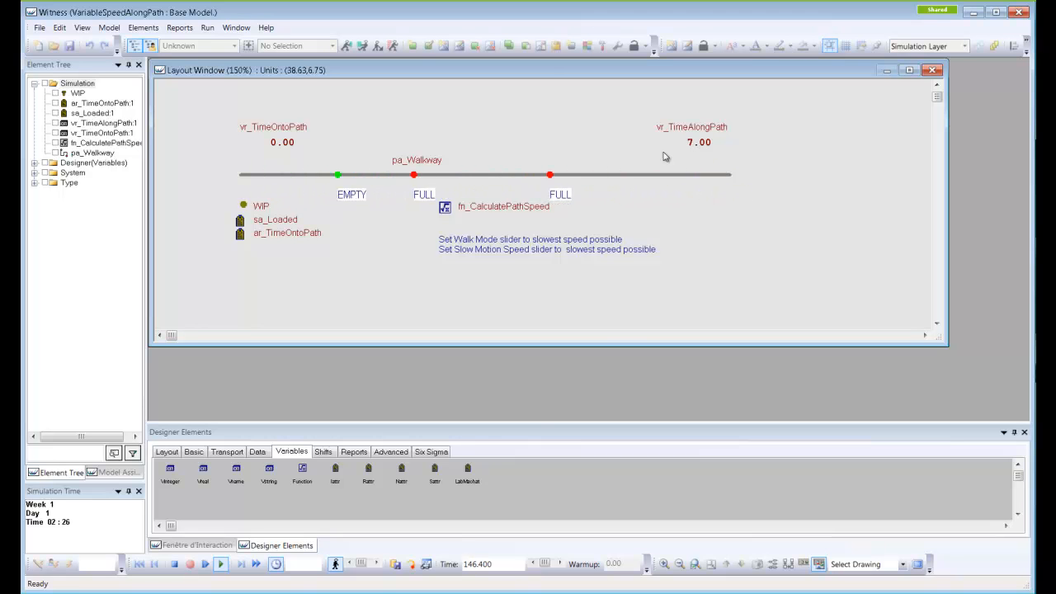
click(169, 573)
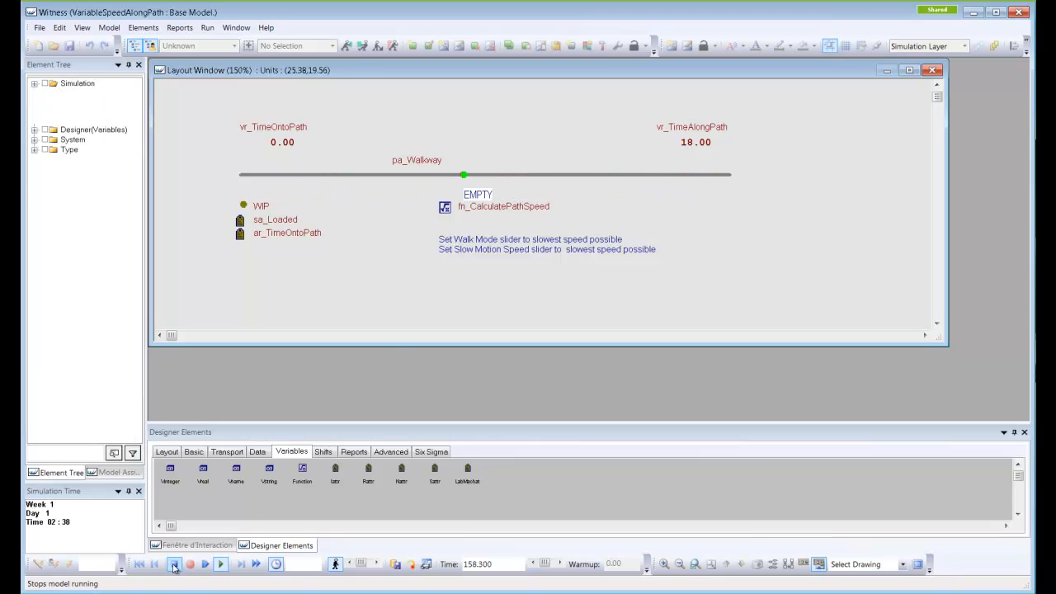
Examine the function body of fn_CalculatePathSpeed that returns the traverse time for full and empty parts
double_click(485, 211)
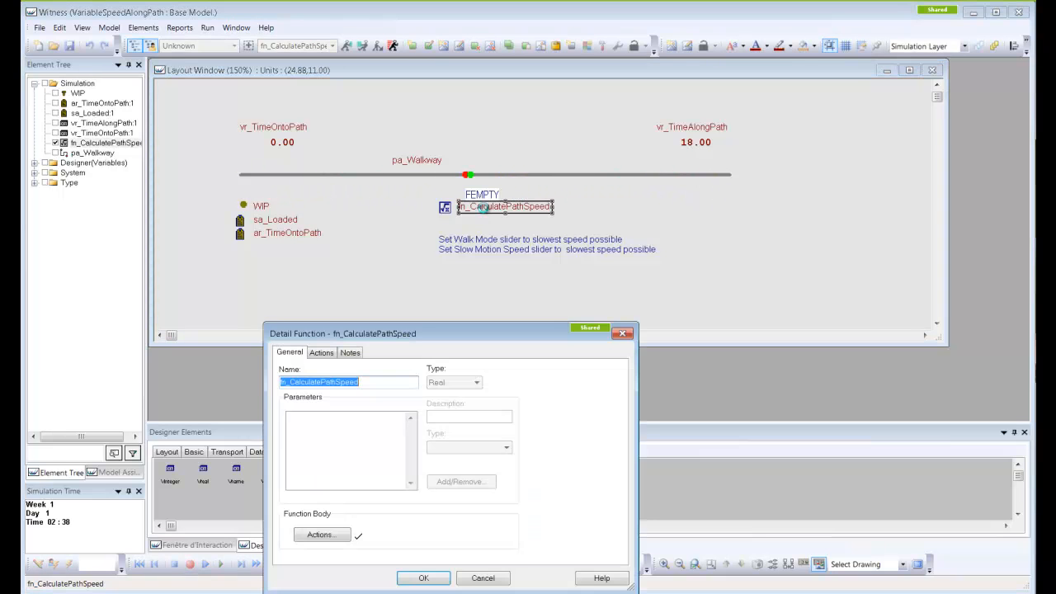
click(320, 535)
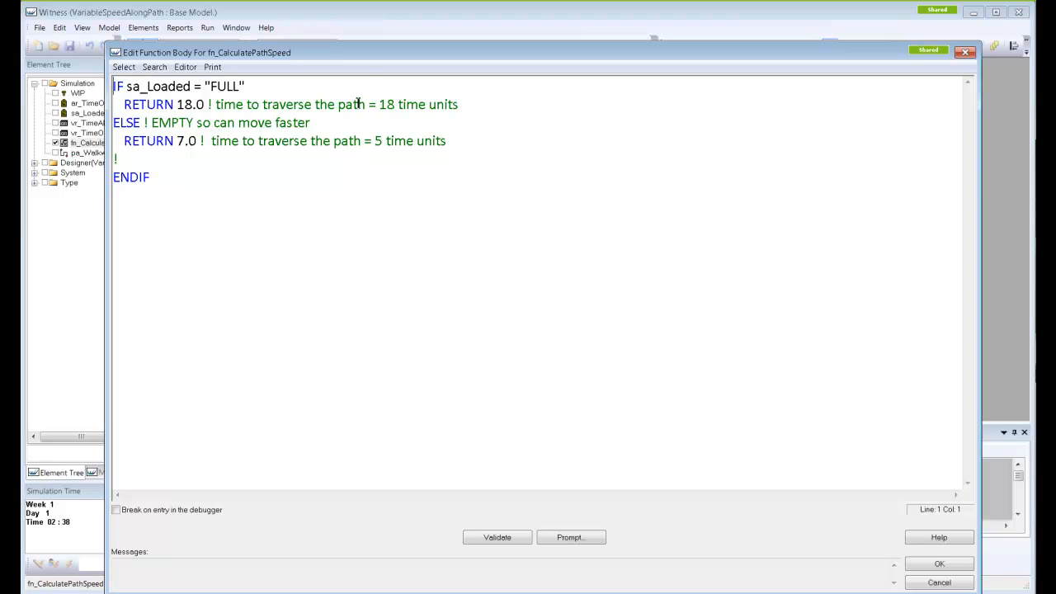
drag(365, 52, 478, 235)
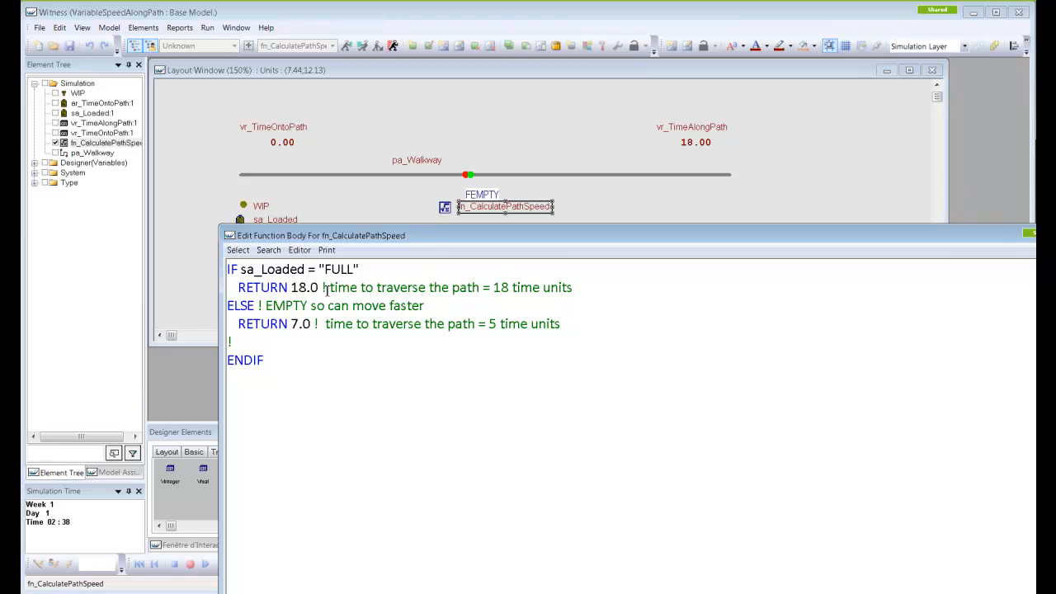
drag(495, 235, 389, 97)
click(970, 97)
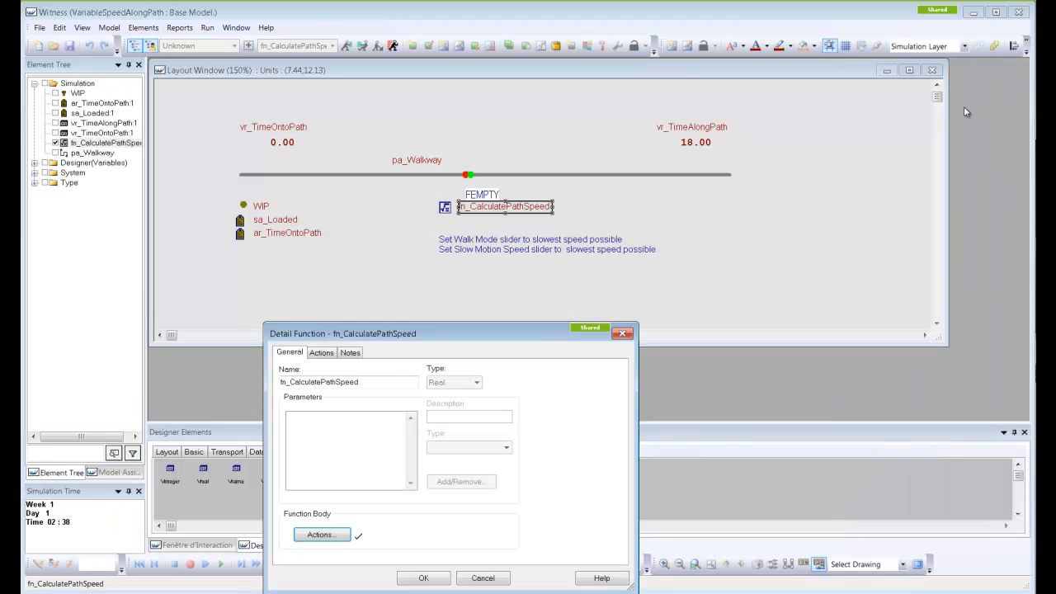
click(423, 579)
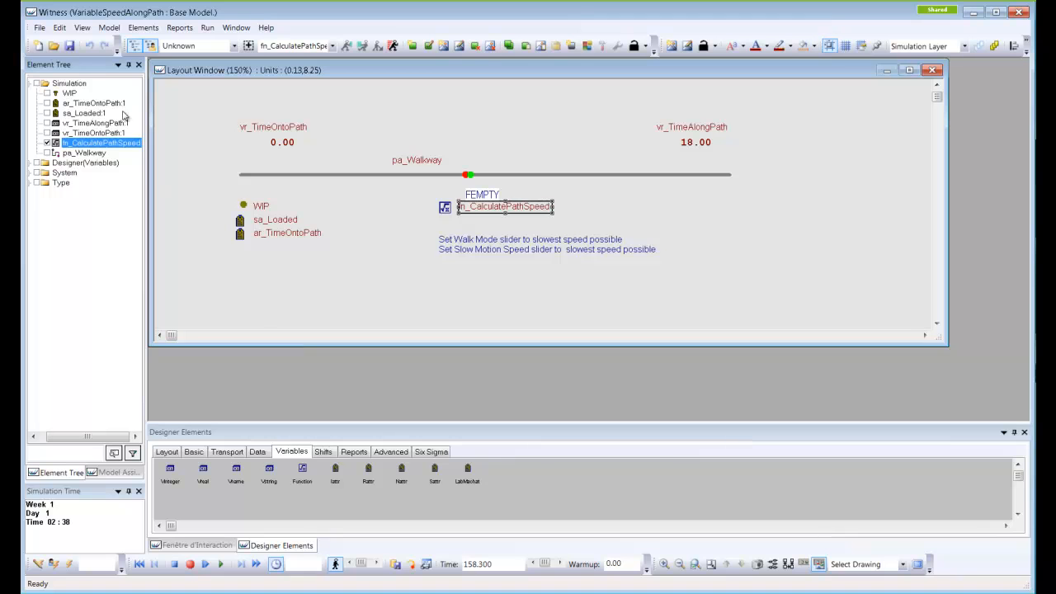
Examine the create actions of part WIP that randomly set sa_Loaded and PEN
double_click(69, 94)
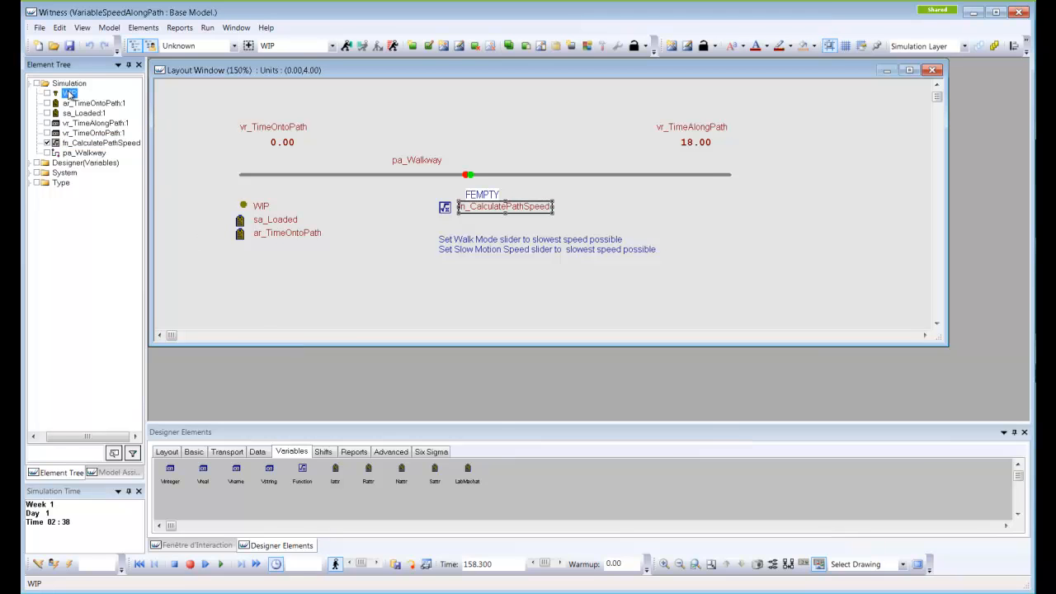
click(519, 364)
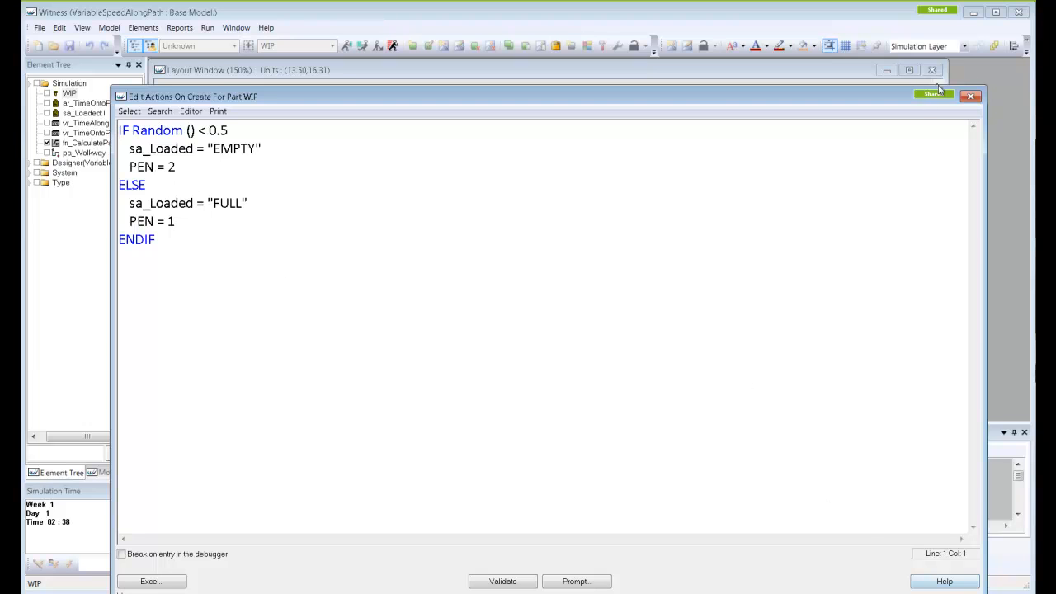
drag(988, 89, 934, 258)
drag(849, 274, 885, 68)
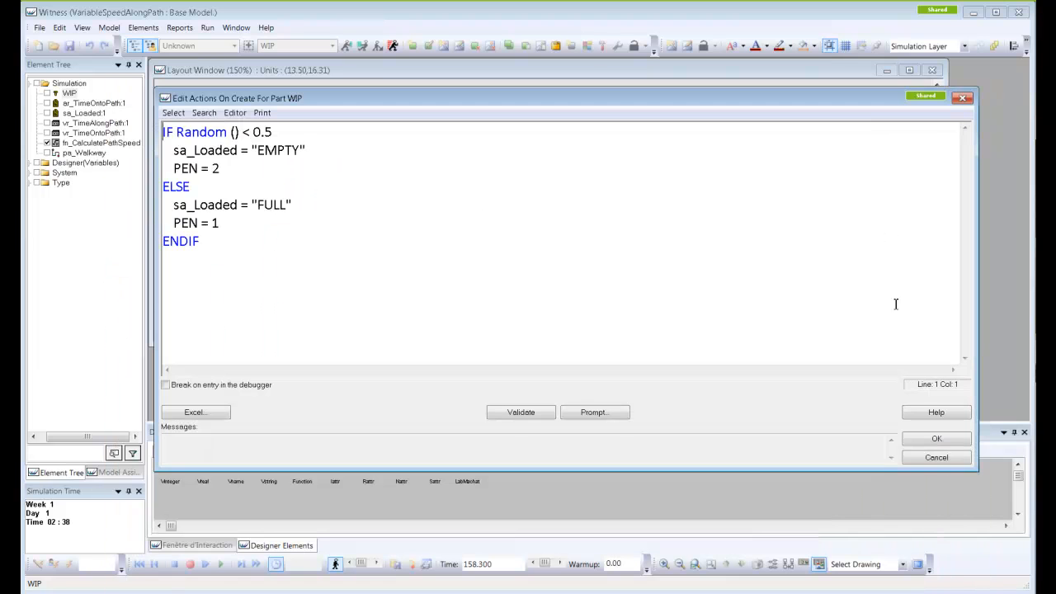
click(940, 439)
click(495, 422)
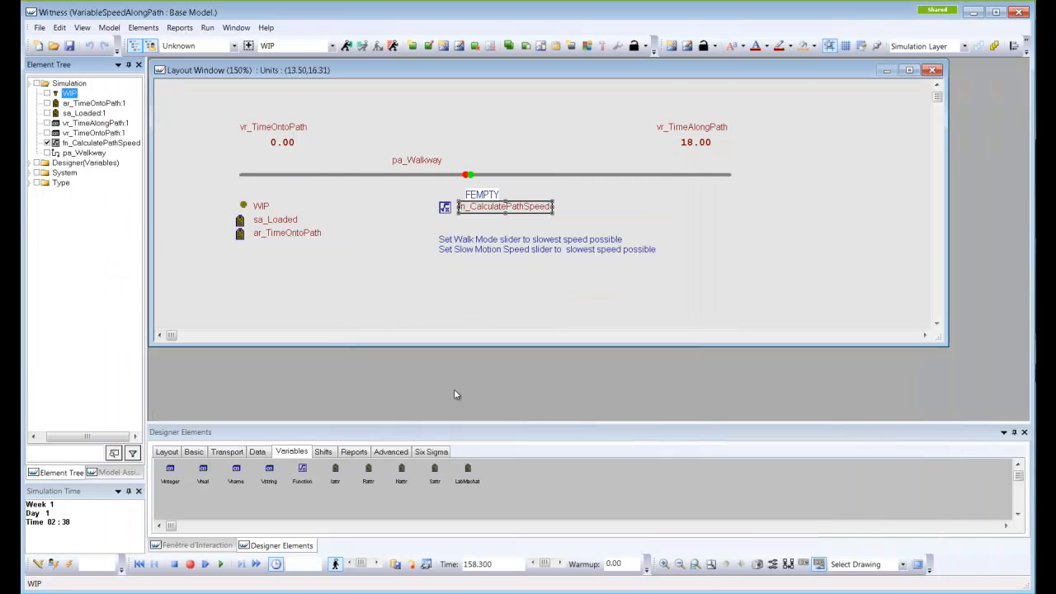
Review the function body of fn_CalculatePathSpeed once more and close its details
click(360, 294)
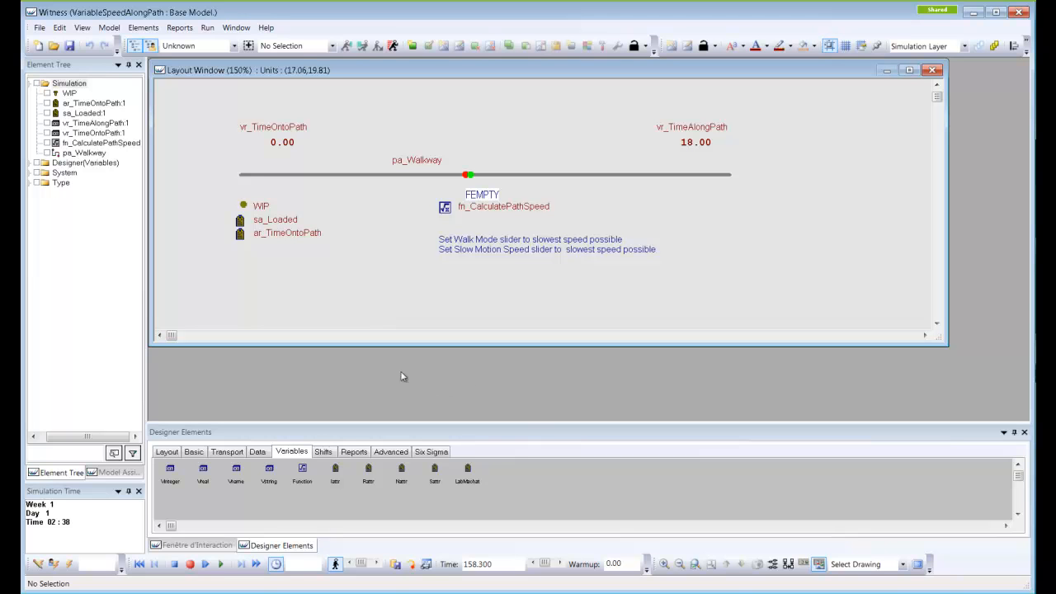
double_click(511, 212)
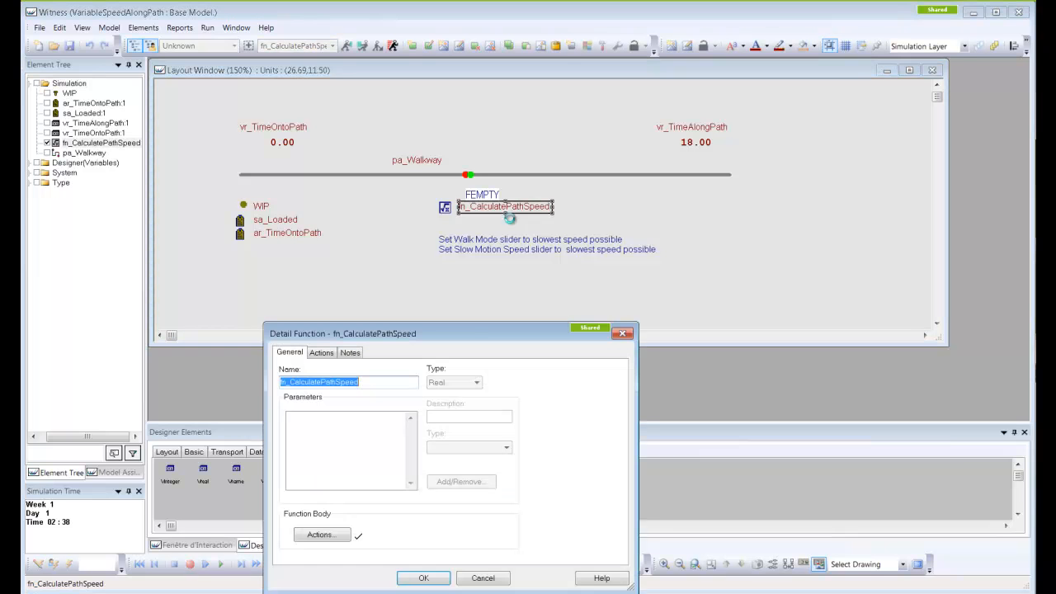
click(322, 535)
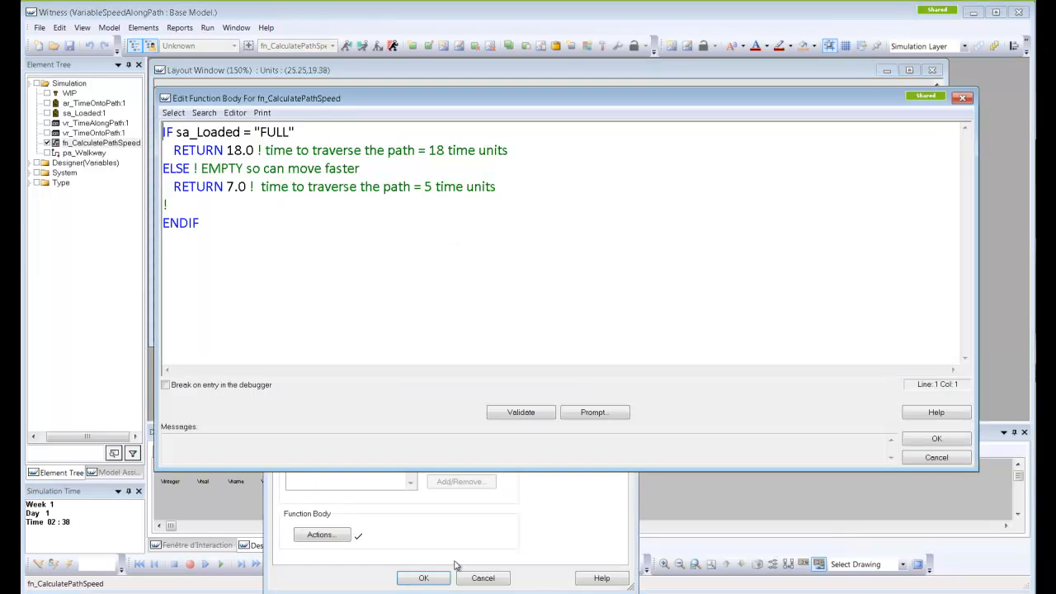
click(962, 97)
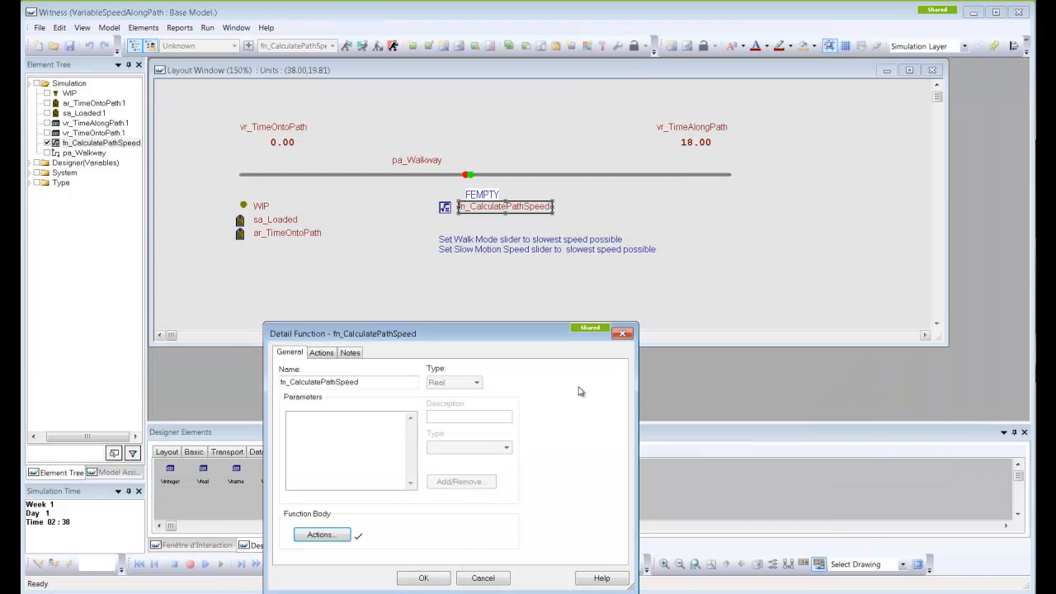
click(423, 579)
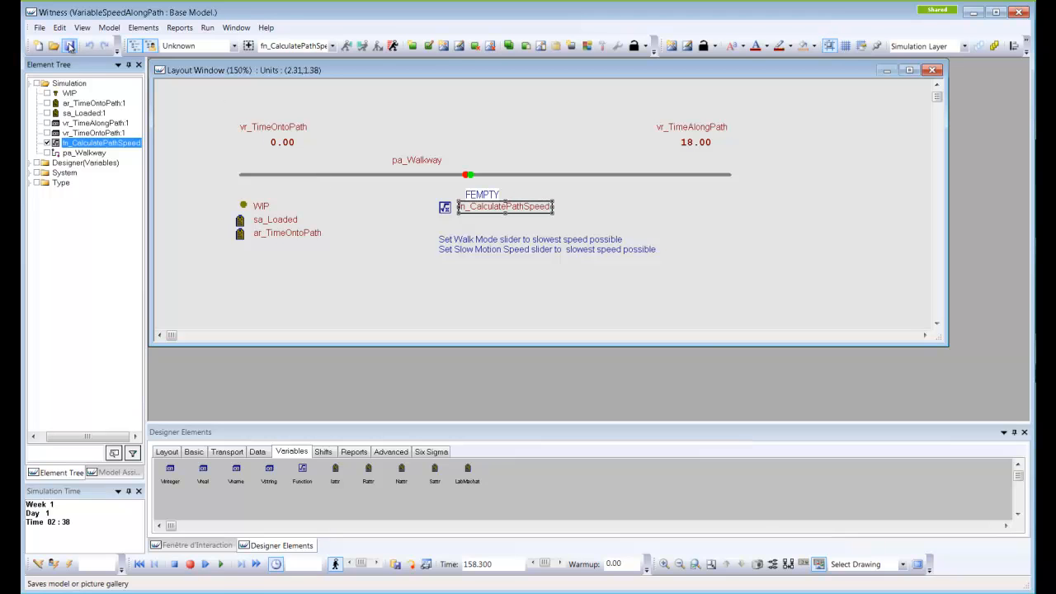
Open the model VariableSpeedAlongPseudoPaths.mod, then run its simulation to watch parts travel from Mach1 and Mach2 to Mach3, and stop it
click(54, 46)
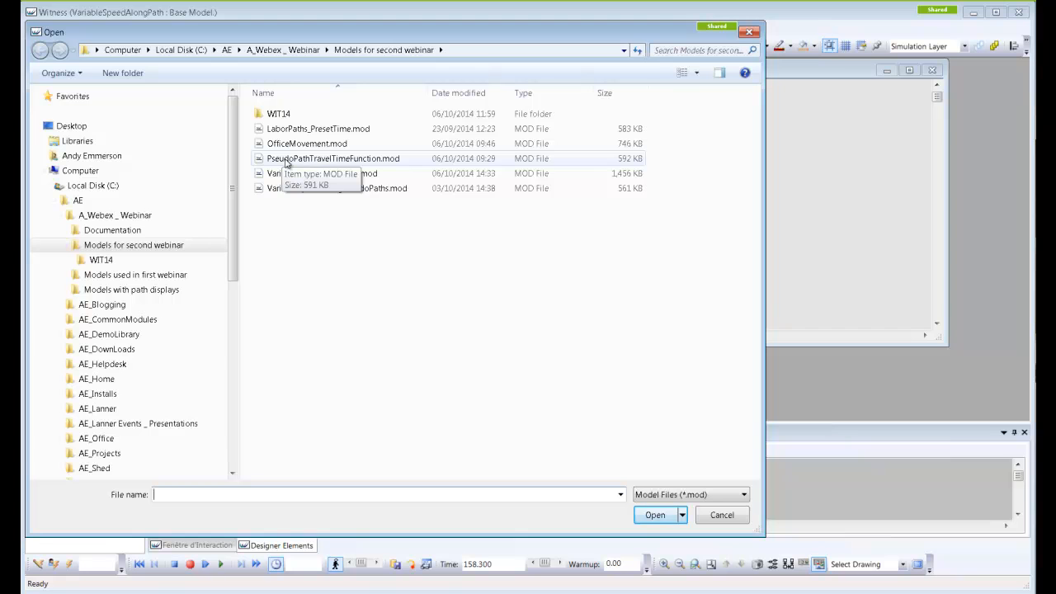
double_click(303, 190)
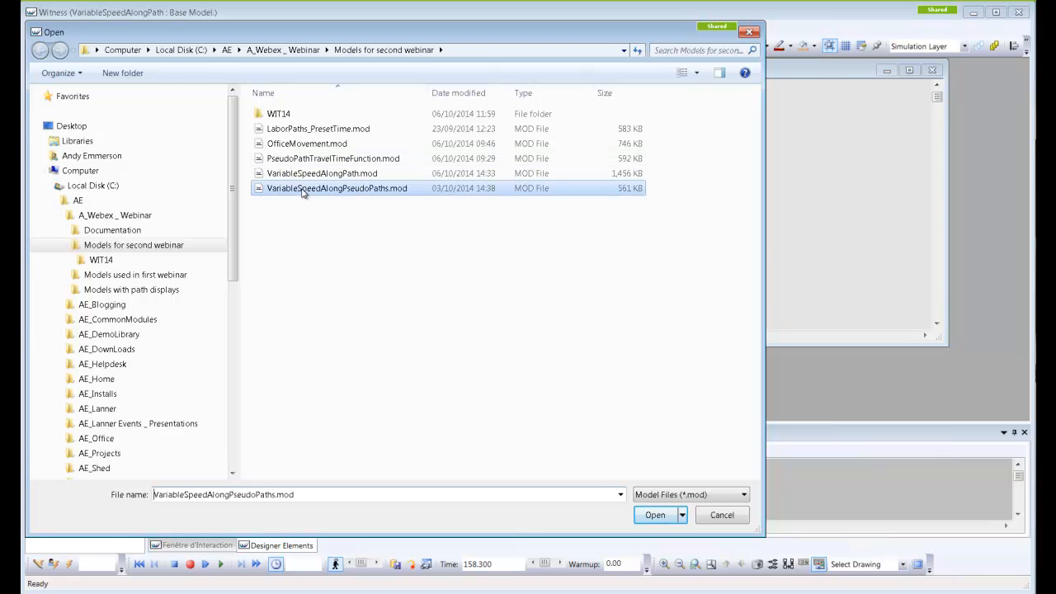
click(561, 334)
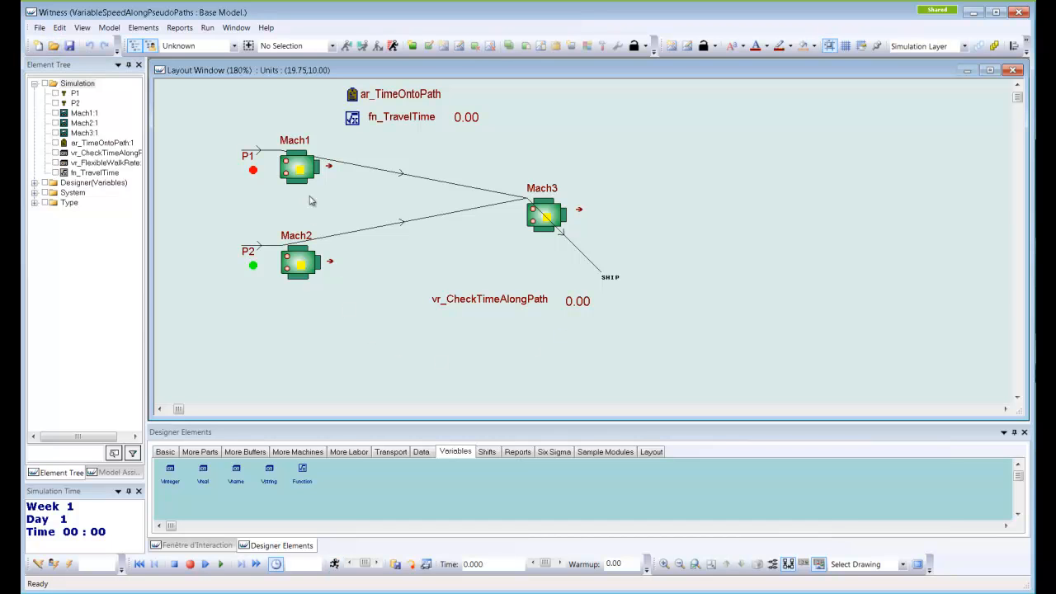
click(221, 564)
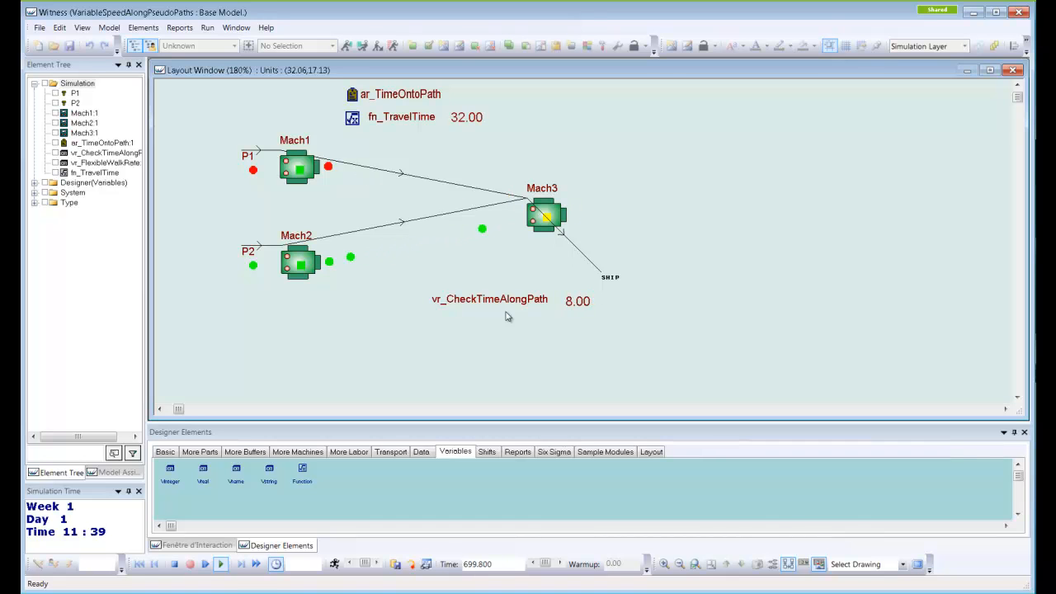
click(175, 566)
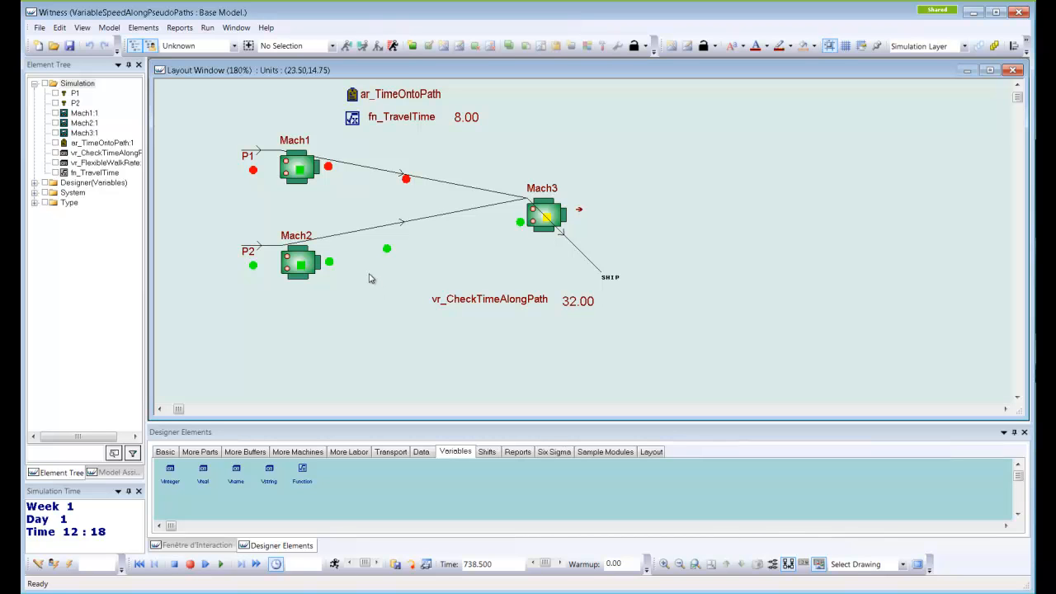
Review the pseudo path traverse time in the model's path options, along with its entry and leave actions
click(109, 27)
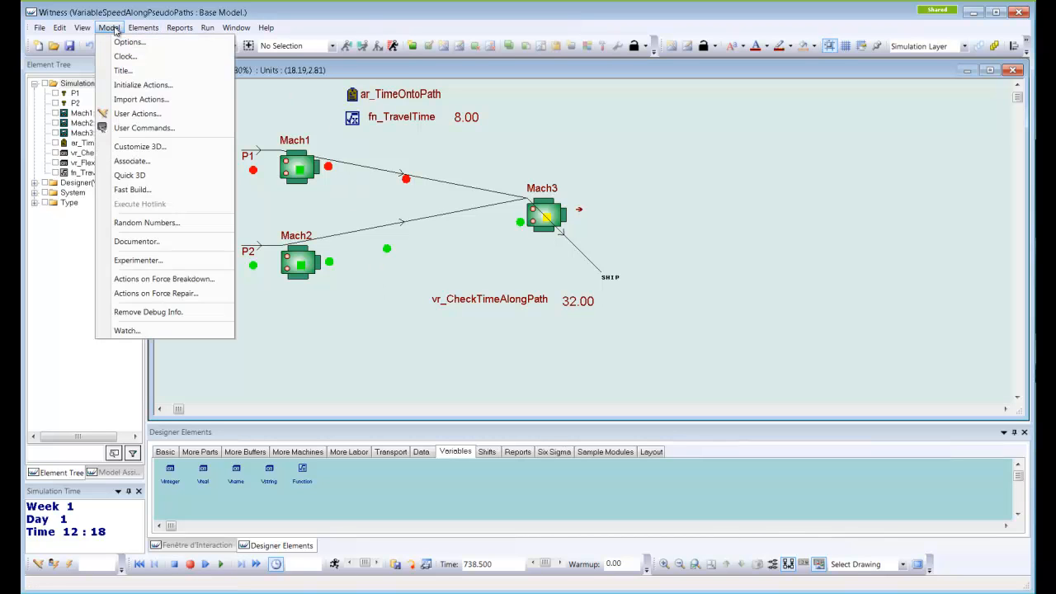
click(130, 40)
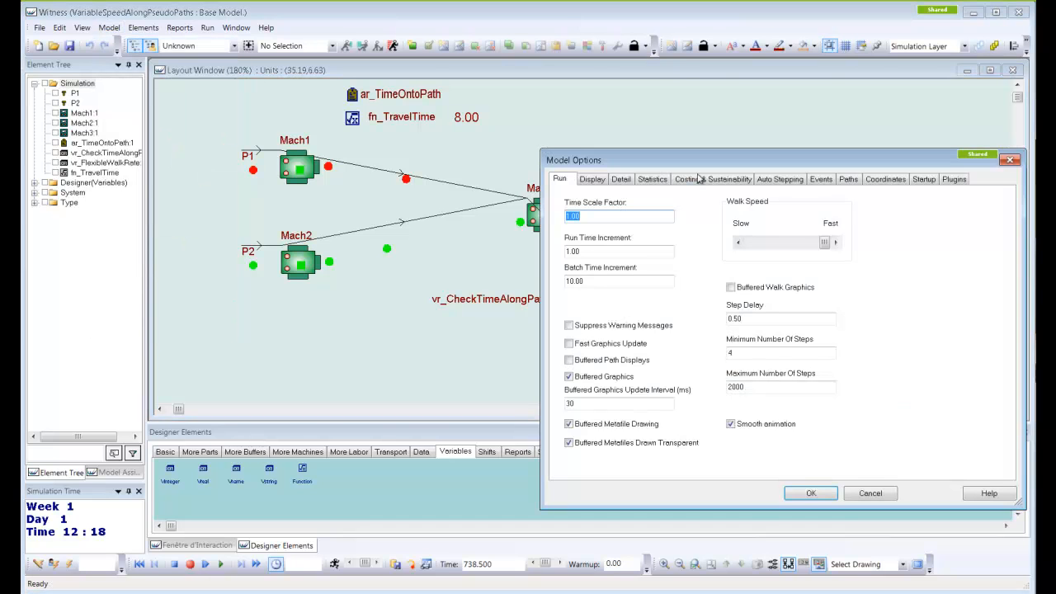
click(846, 179)
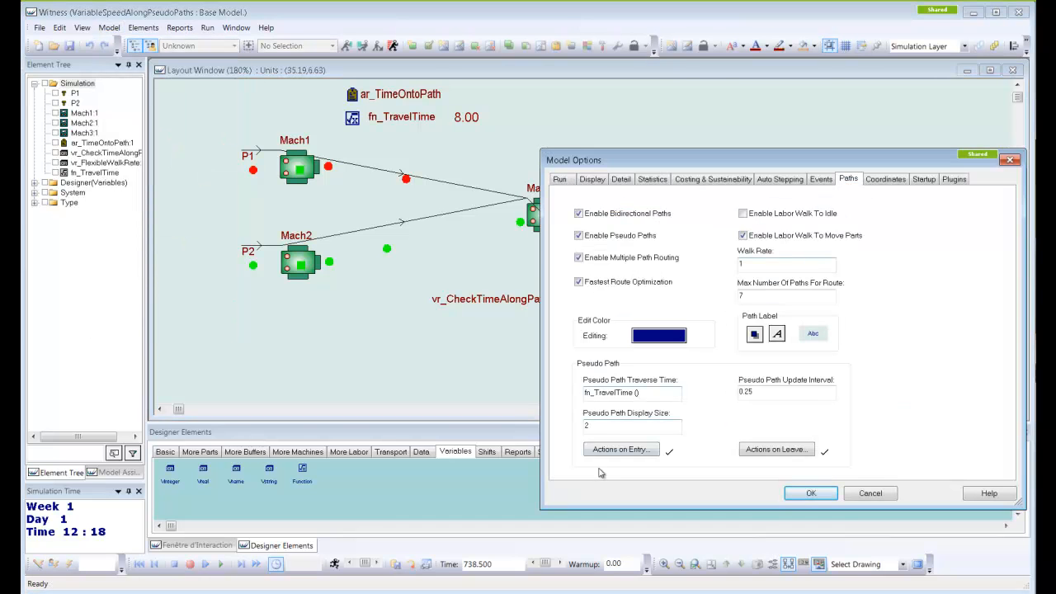
click(625, 450)
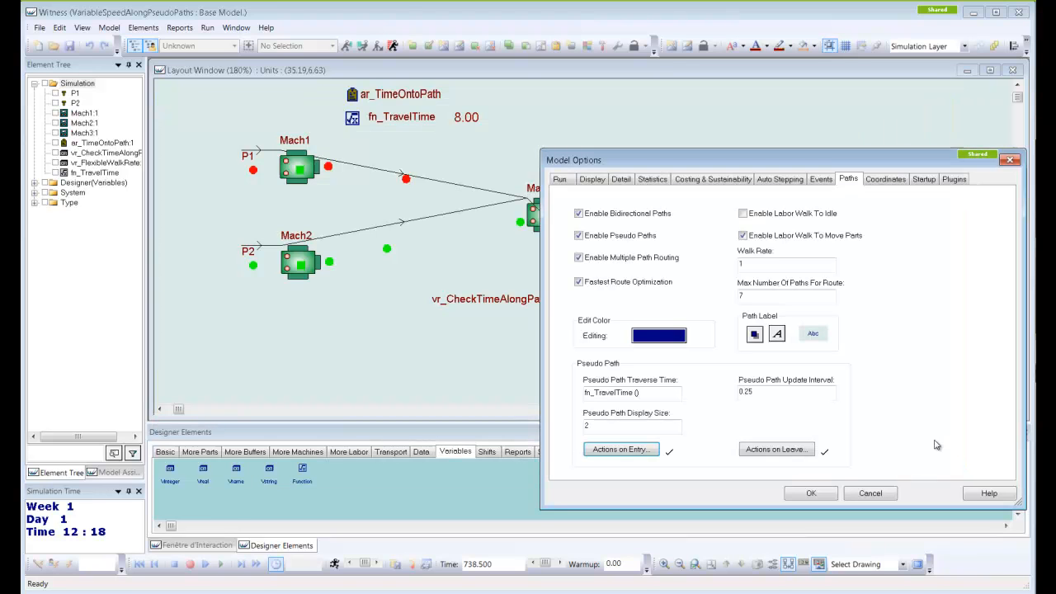
click(936, 440)
click(753, 449)
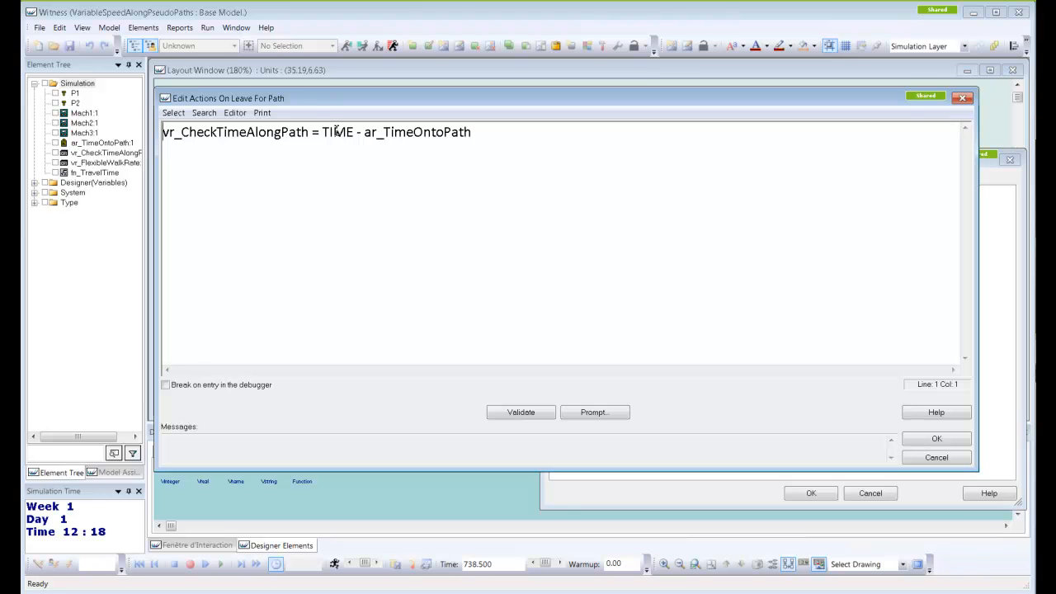
click(940, 441)
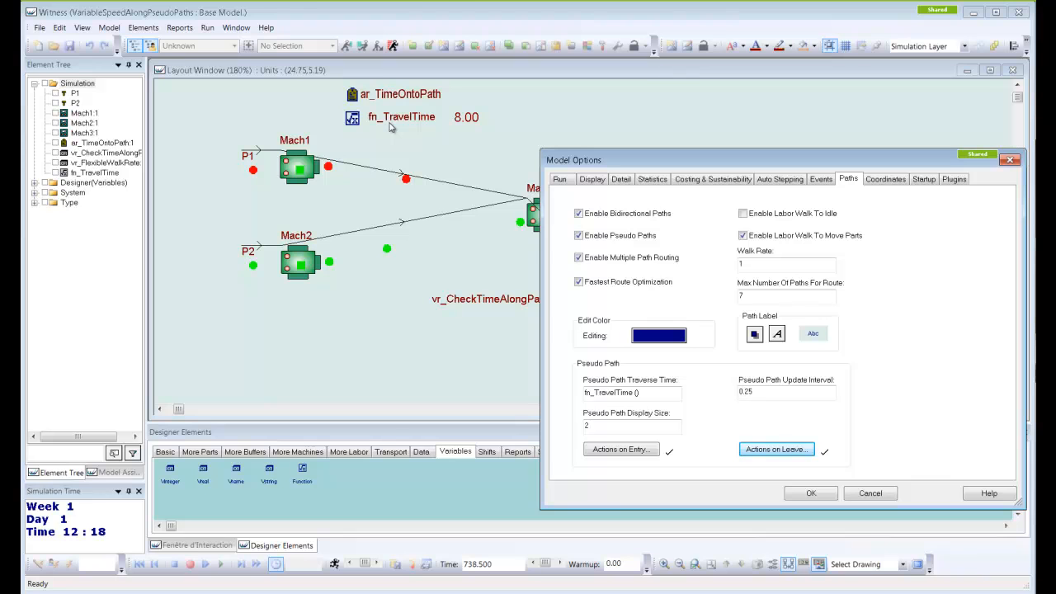
click(810, 495)
Examine the function body of fn_TravelTime that scales the walk time for P1 and P2 parts
double_click(405, 117)
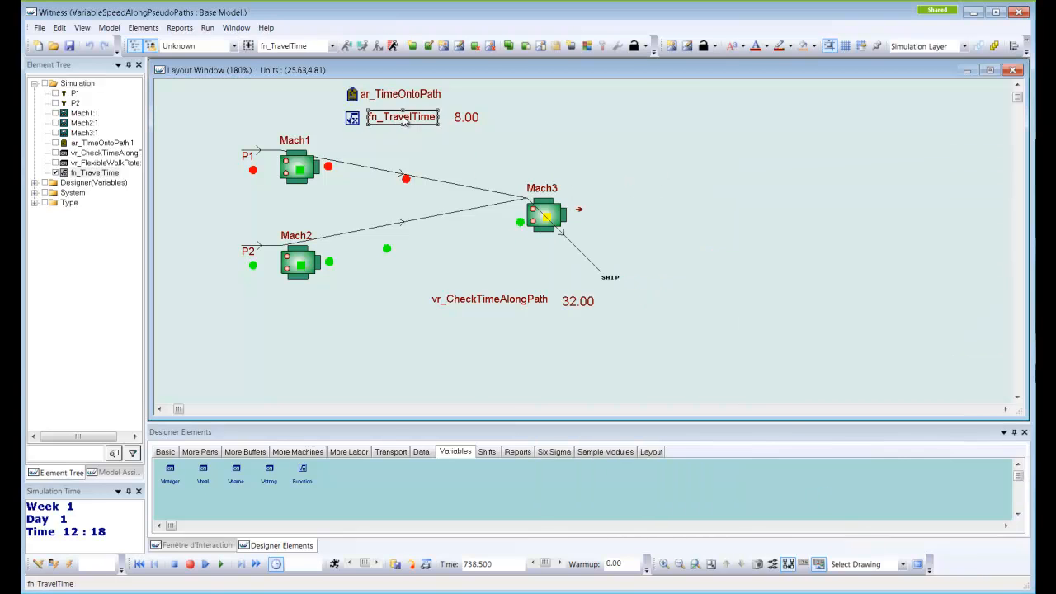
click(349, 533)
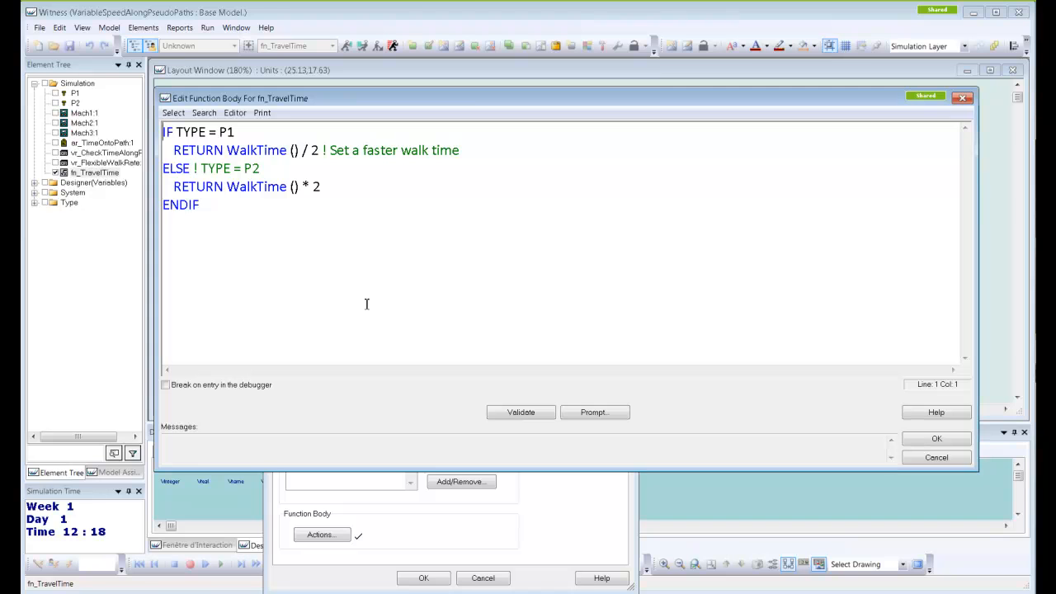
click(936, 439)
click(423, 577)
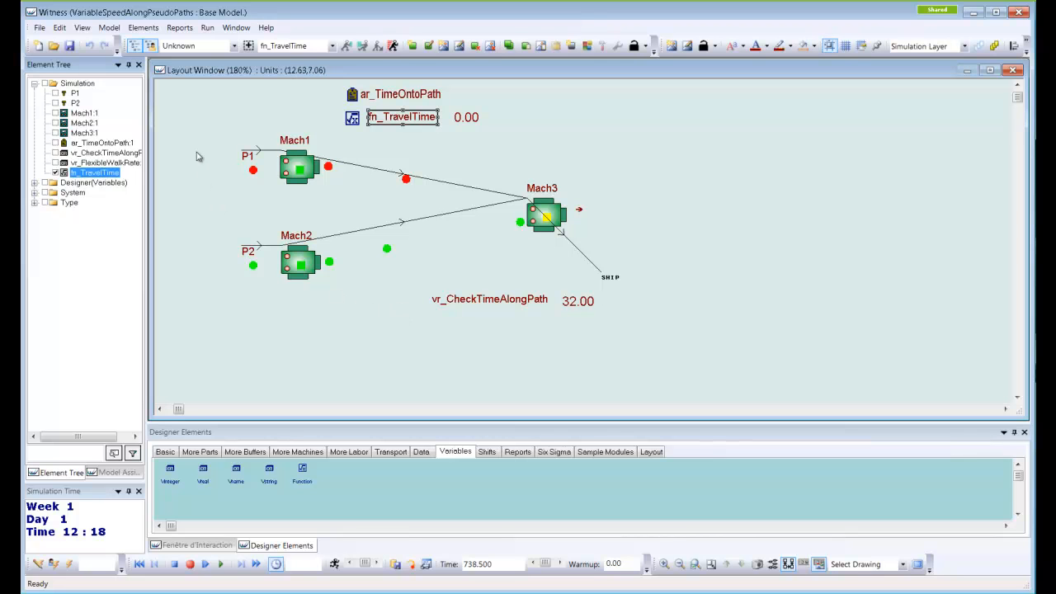
Check the Walk Rate in the model's path options and close them
click(109, 28)
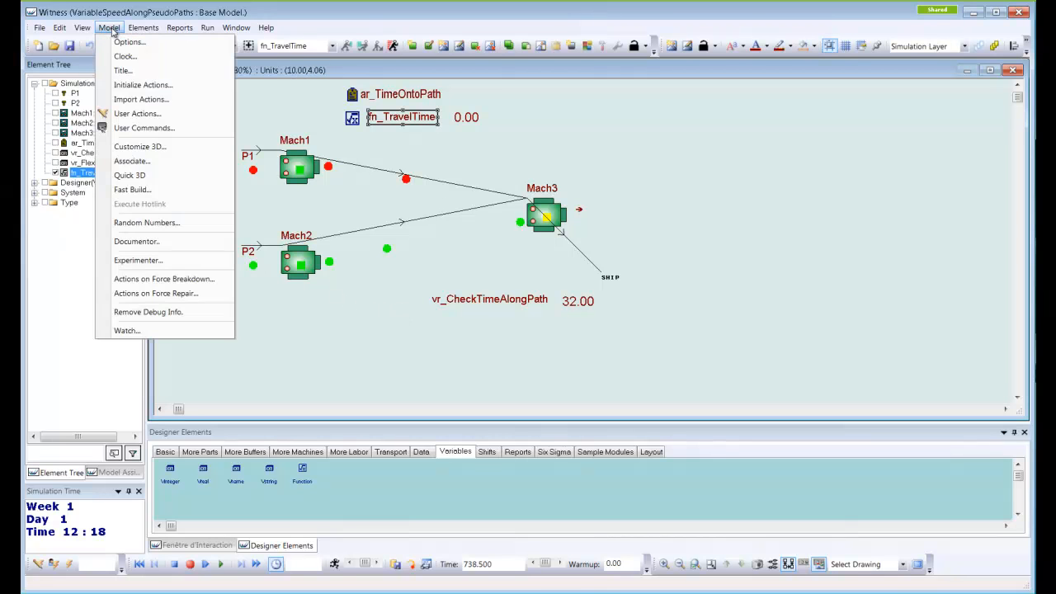
click(116, 44)
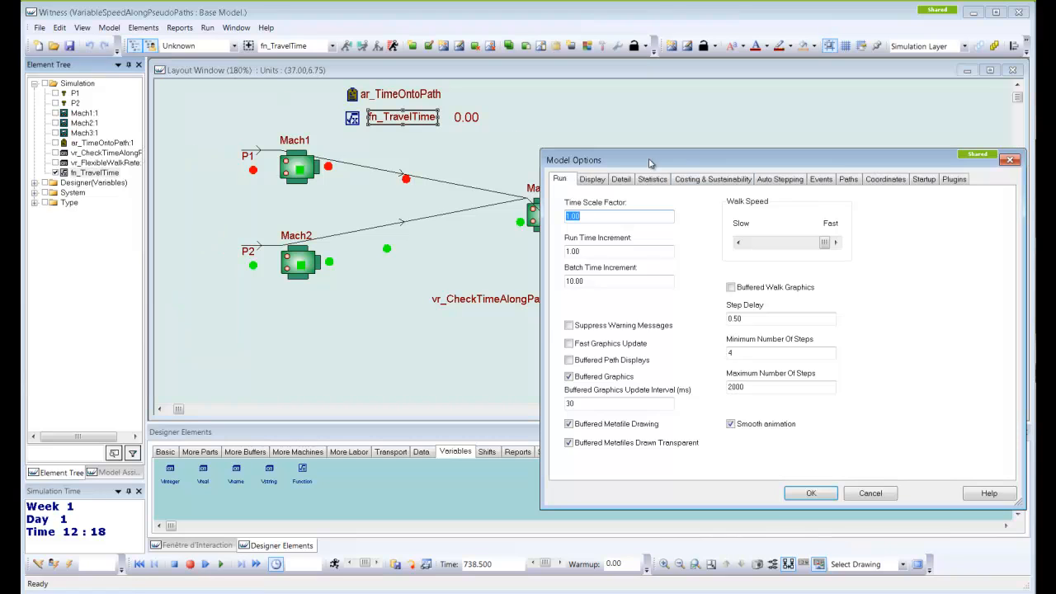
click(849, 180)
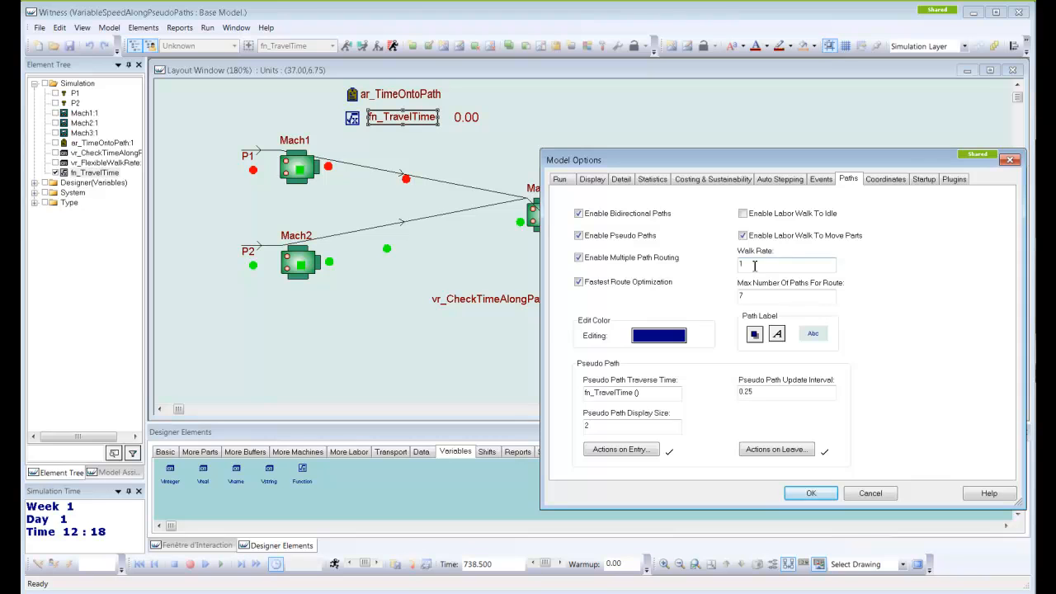
click(1010, 159)
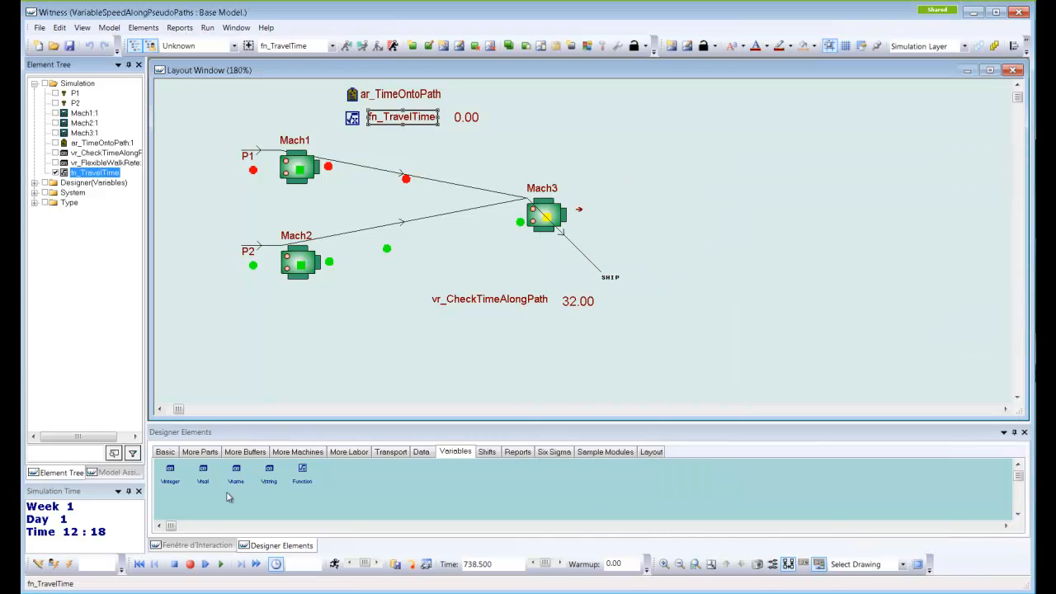
Review the user actions containing the SetInfo command with WALK_RATE : 2, and execute them to change the model's walk rate
click(38, 564)
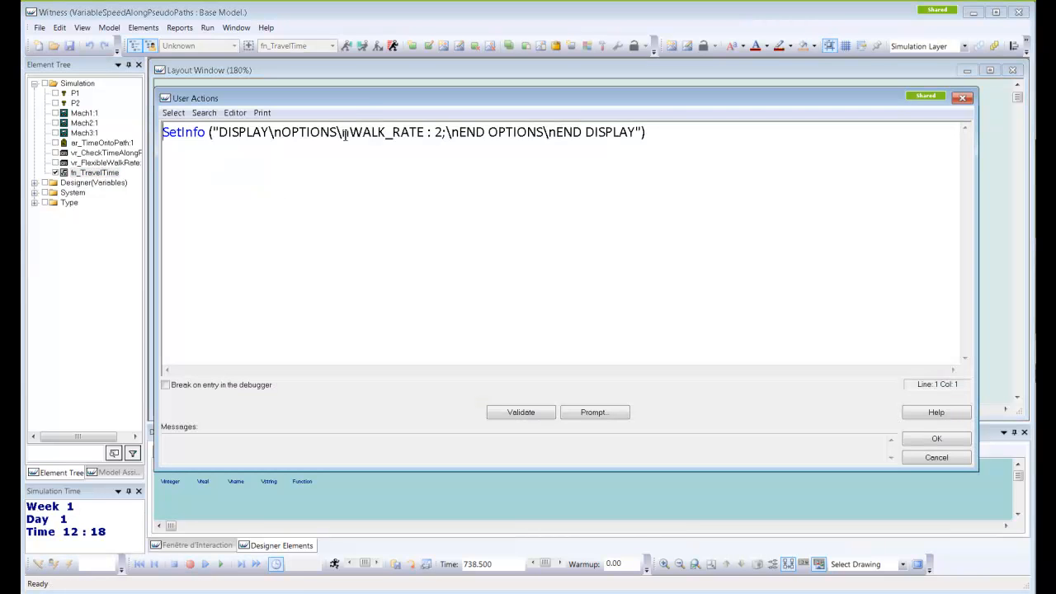
drag(360, 101, 375, 251)
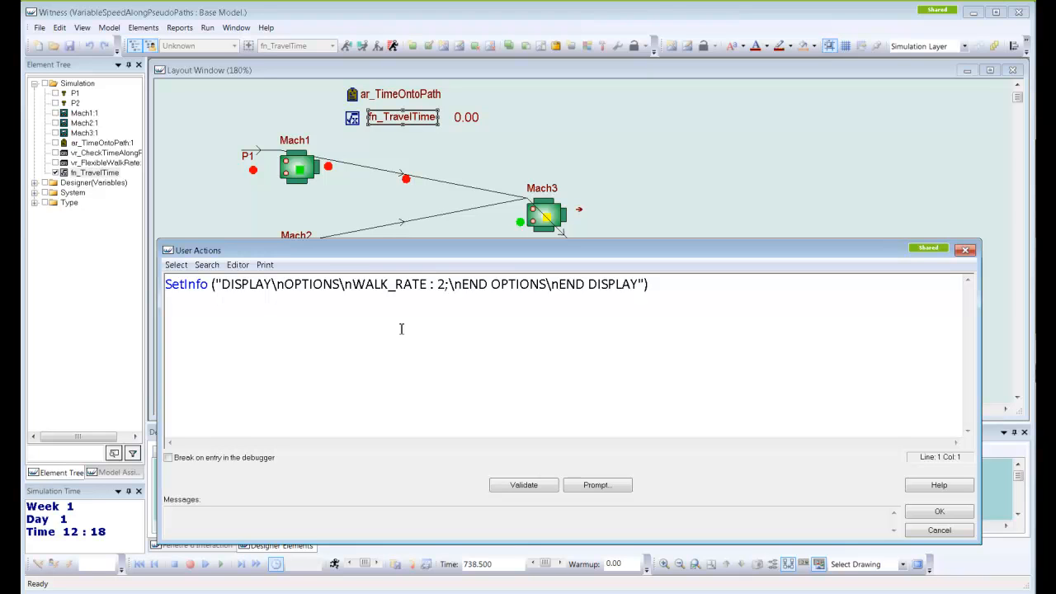
click(938, 512)
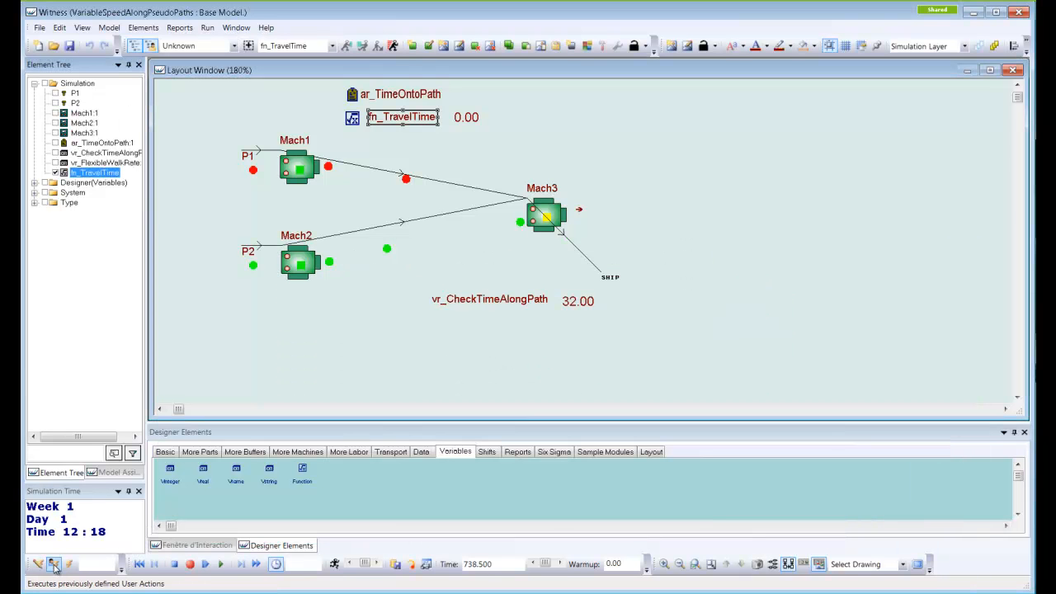
Verify the updated Walk Rate in the model's path options
click(109, 27)
click(124, 42)
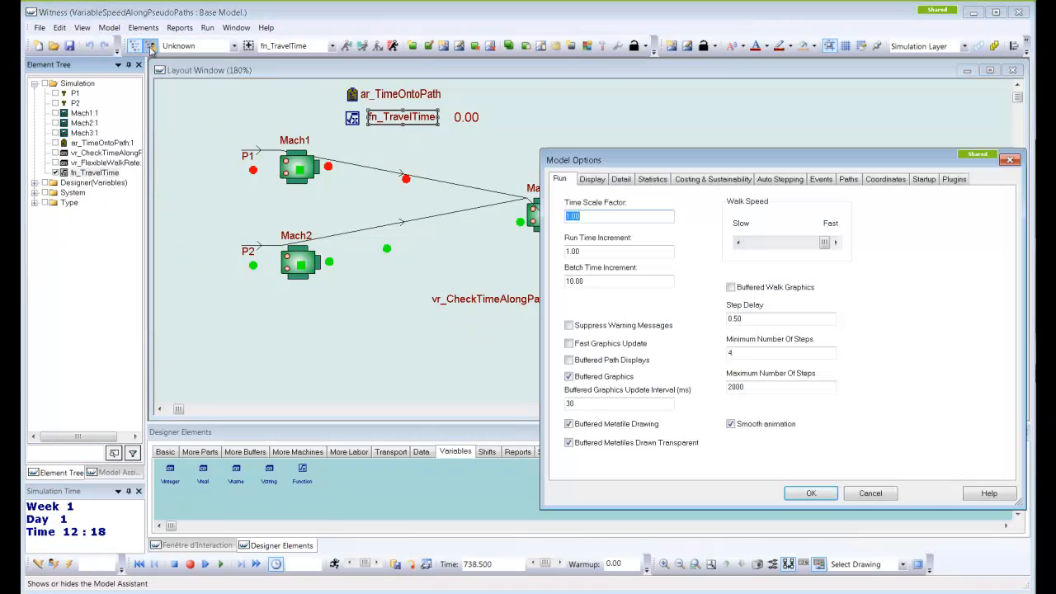
click(848, 179)
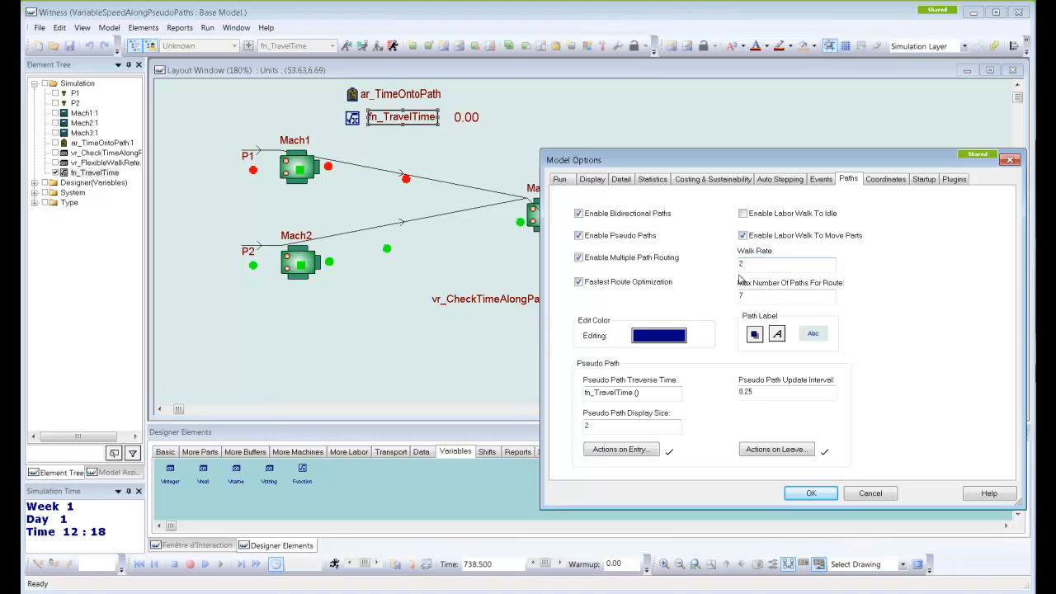
click(811, 493)
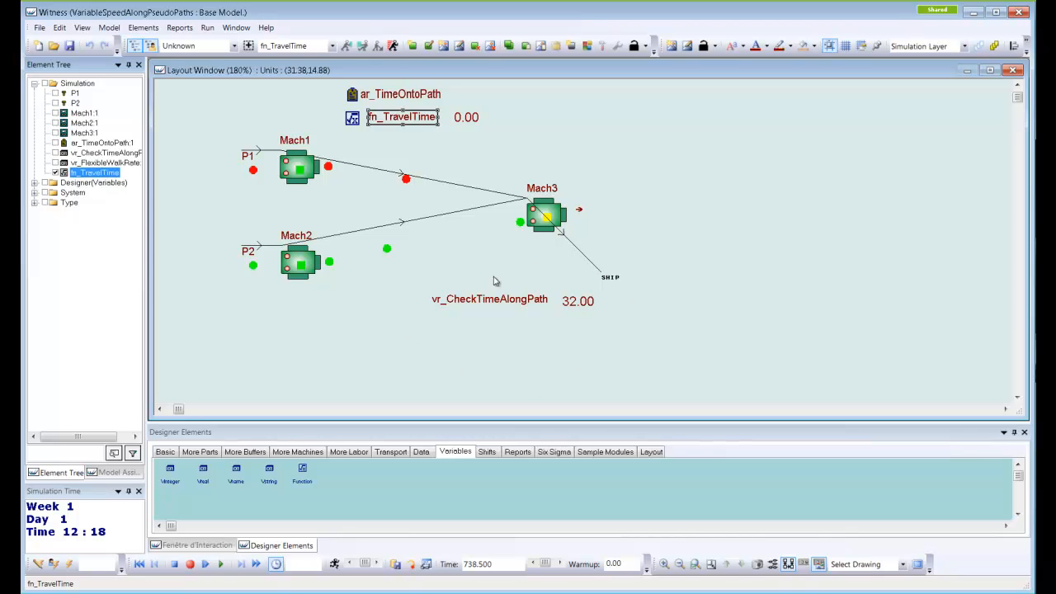
Run the simulation with the new walk rate to observe the pseudo path travel times, and stop it
click(222, 566)
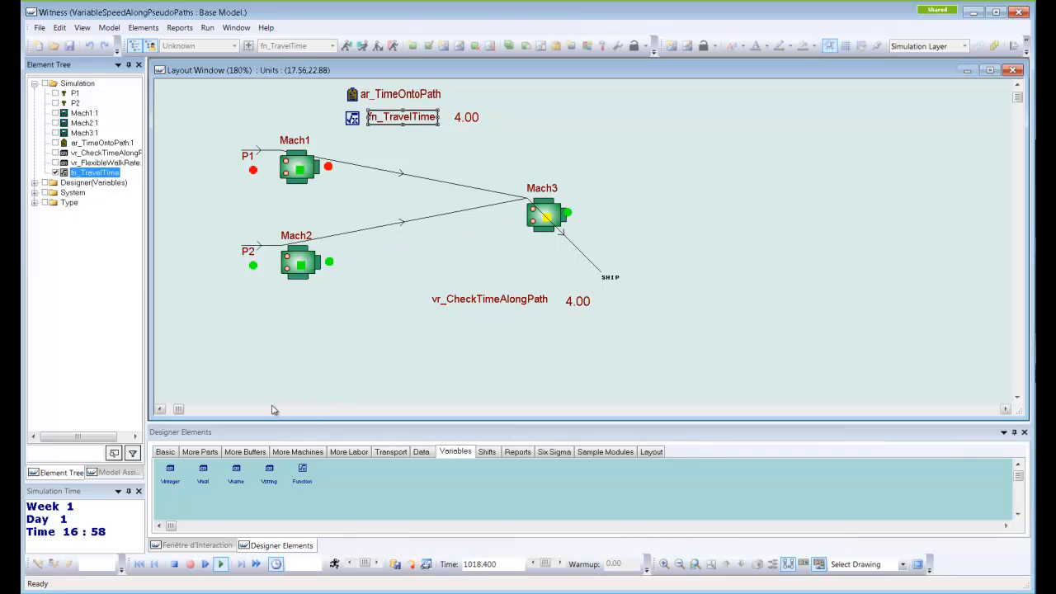
click(175, 566)
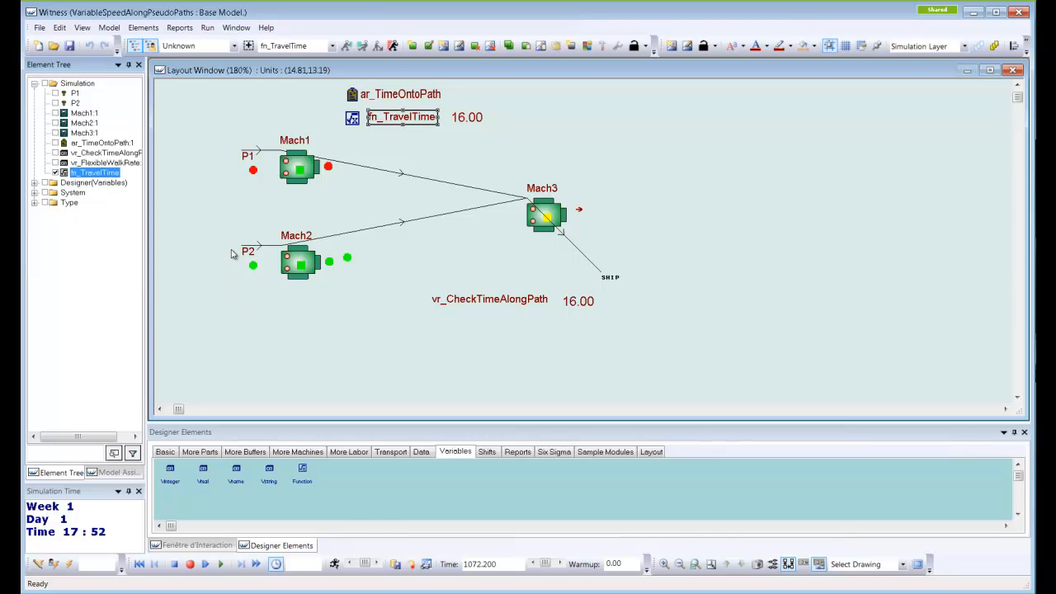
Save a copy of the model as the Model Library file VariableSpeedAlongPseudoPaths.lst, replacing the existing one
click(39, 29)
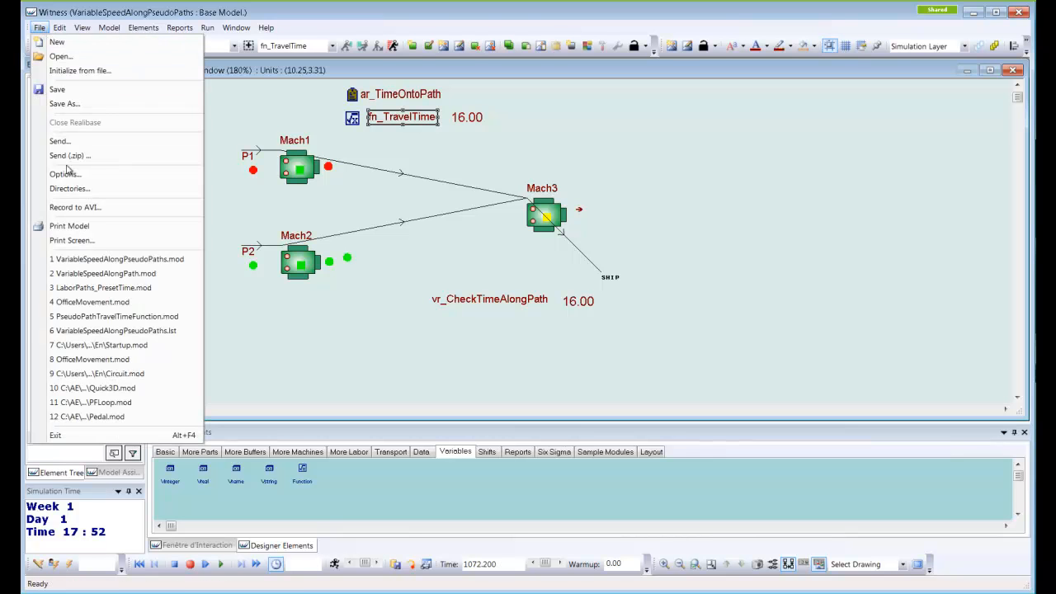
click(66, 103)
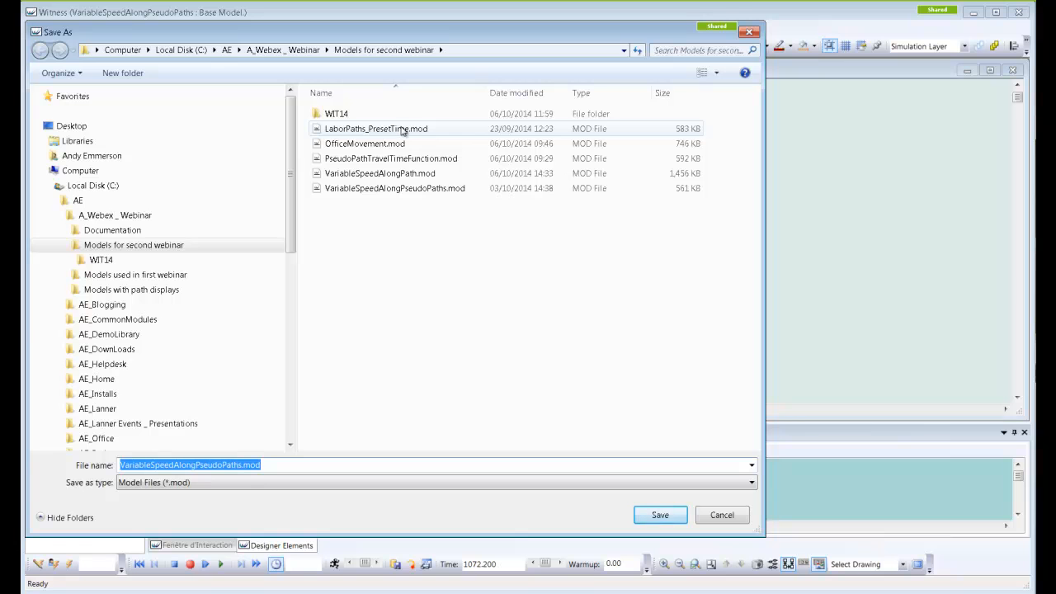
click(751, 483)
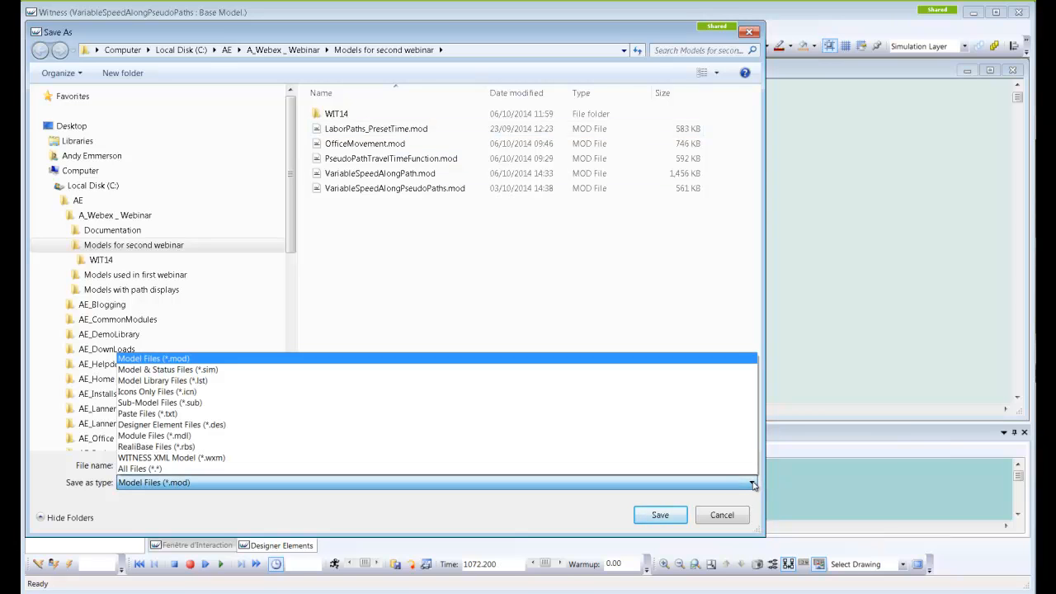
click(453, 382)
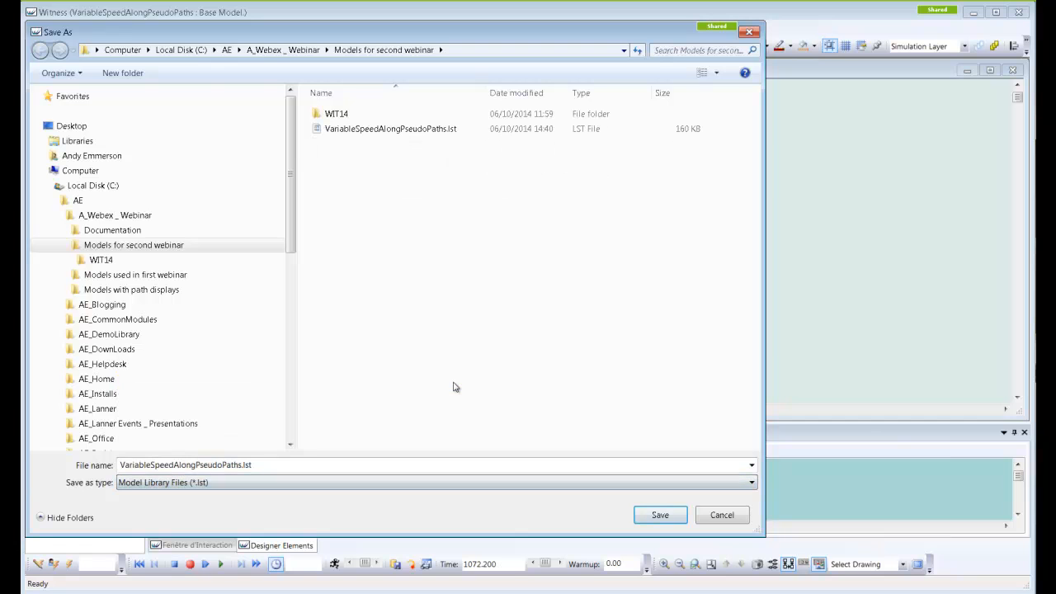
click(649, 518)
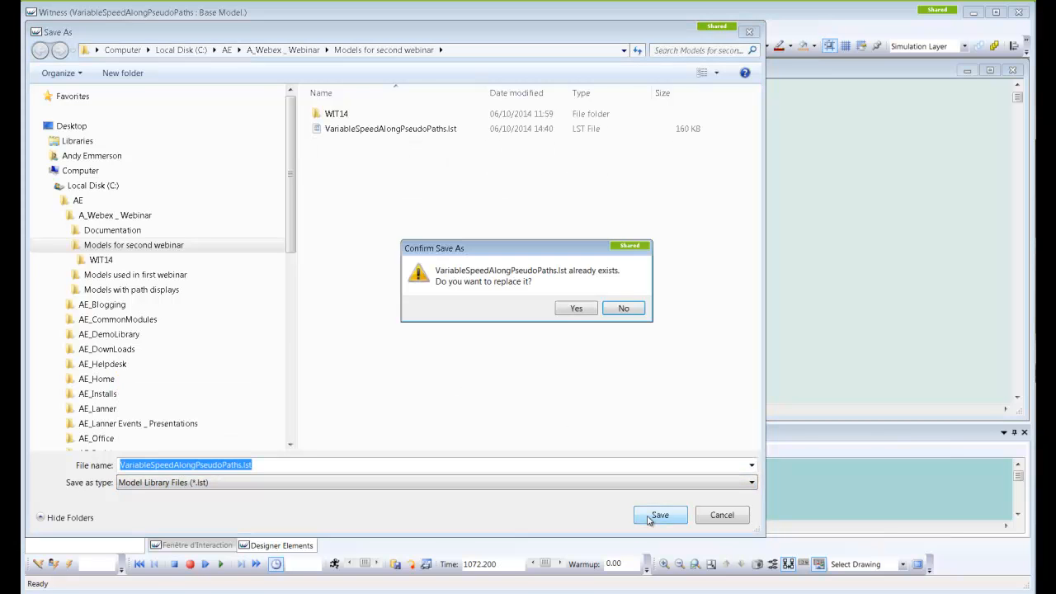
click(577, 308)
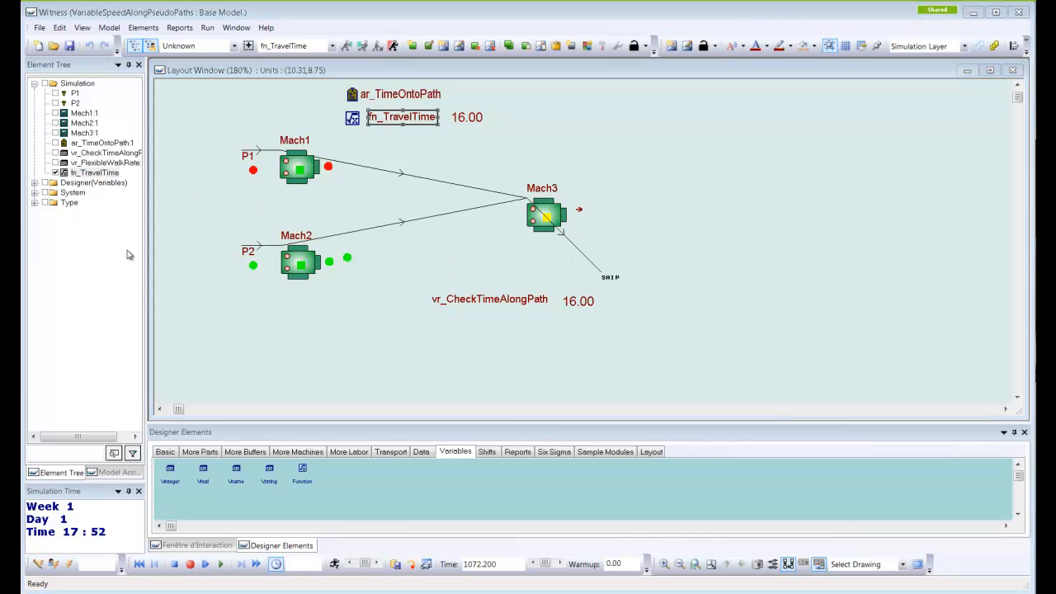
Open VariableSpeedAlongPseudoPaths.lst from the Models for second webinar folder in Notepad and enlarge its window for reading
drag(21, 126, 679, 256)
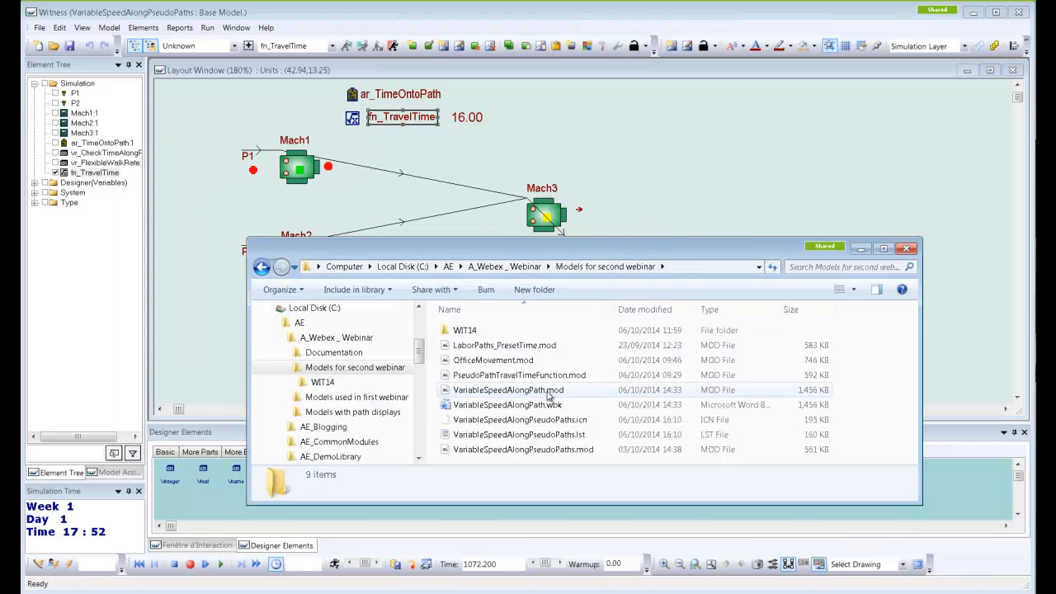
click(551, 437)
right_click(551, 431)
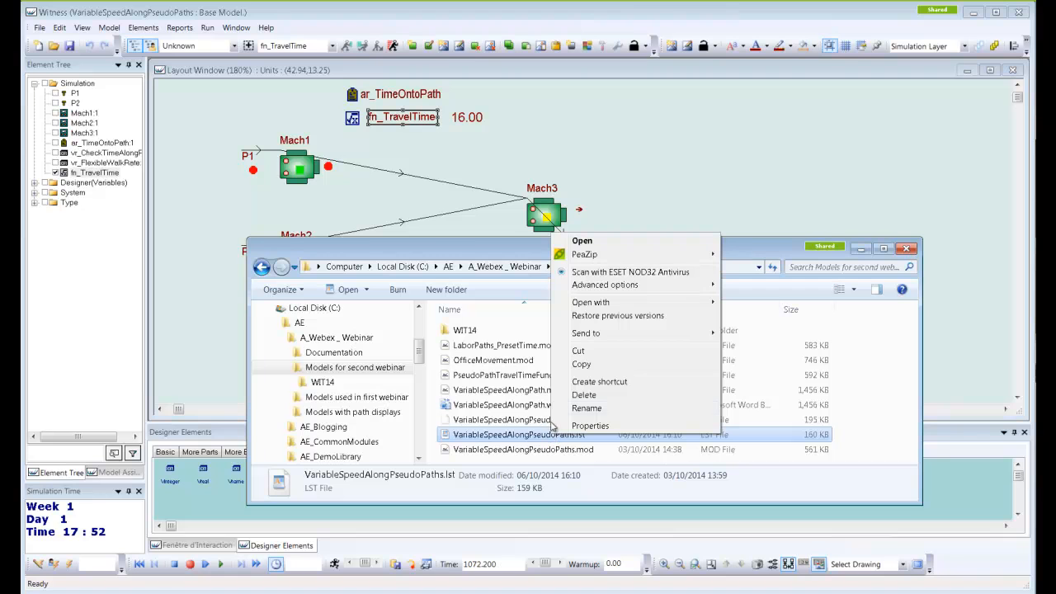
mouse_move(624, 303)
click(744, 305)
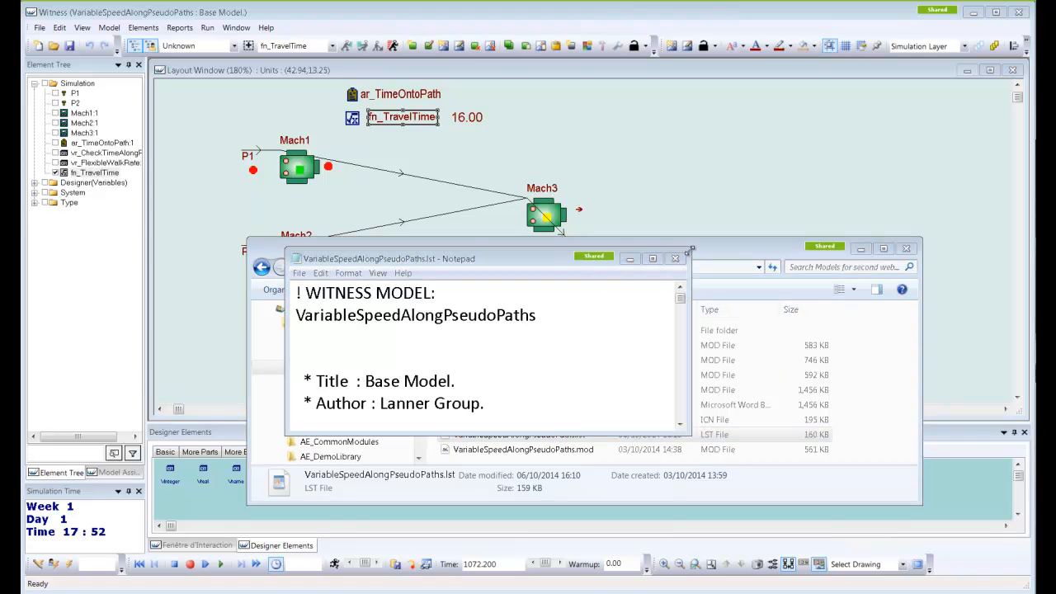
drag(691, 247, 882, 63)
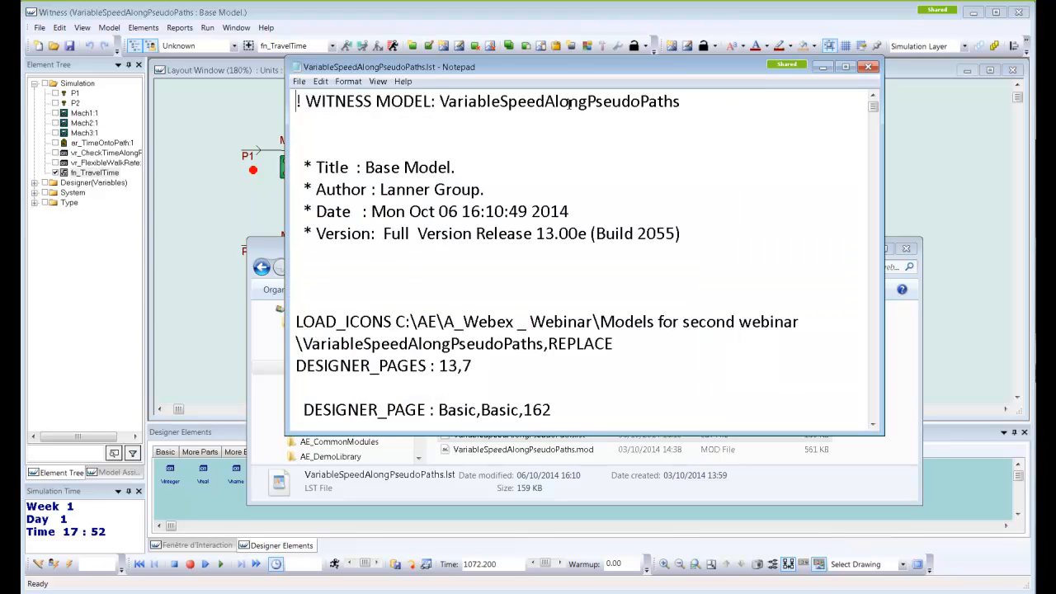
drag(286, 61, 136, 12)
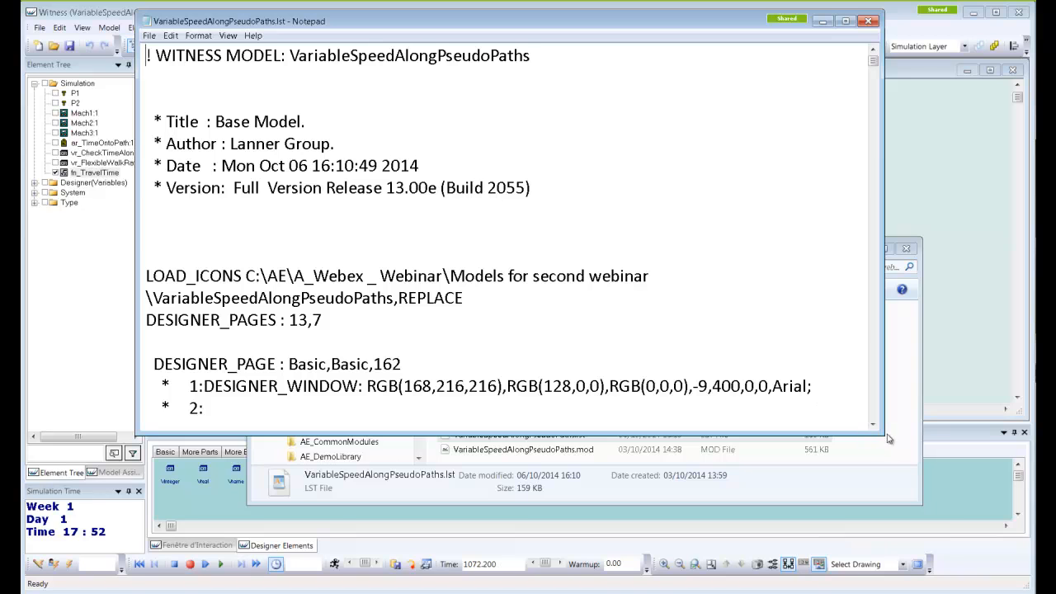
drag(880, 432, 947, 563)
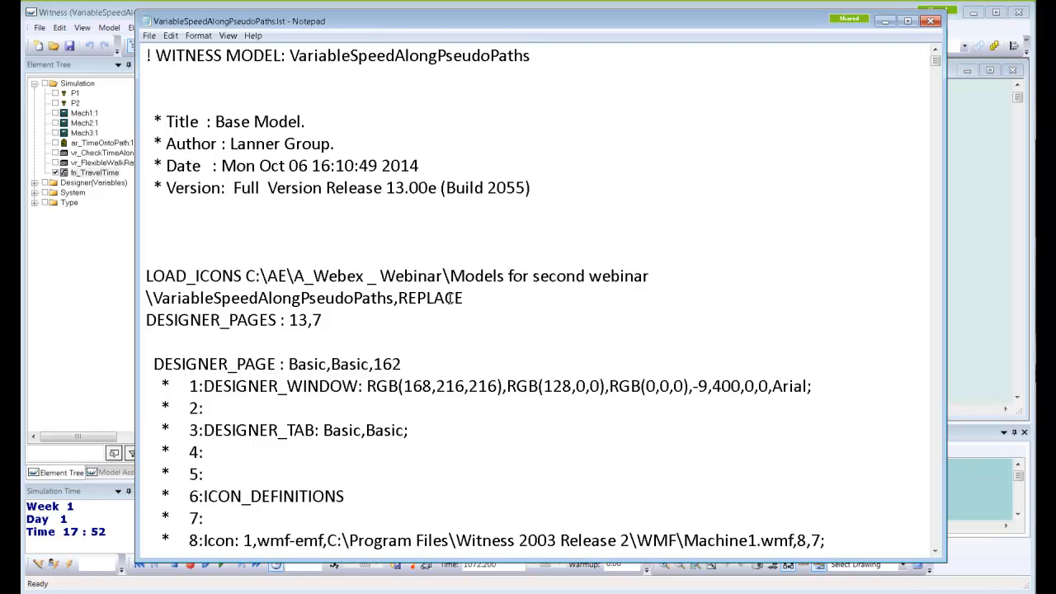
Search the listing file for the text OPTIONS
click(173, 37)
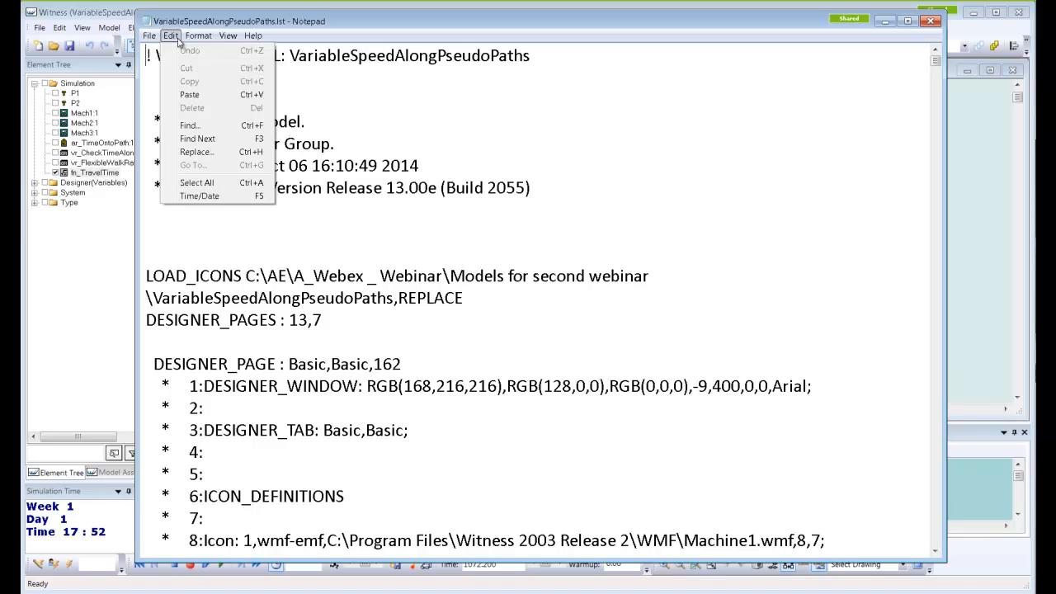
click(194, 127)
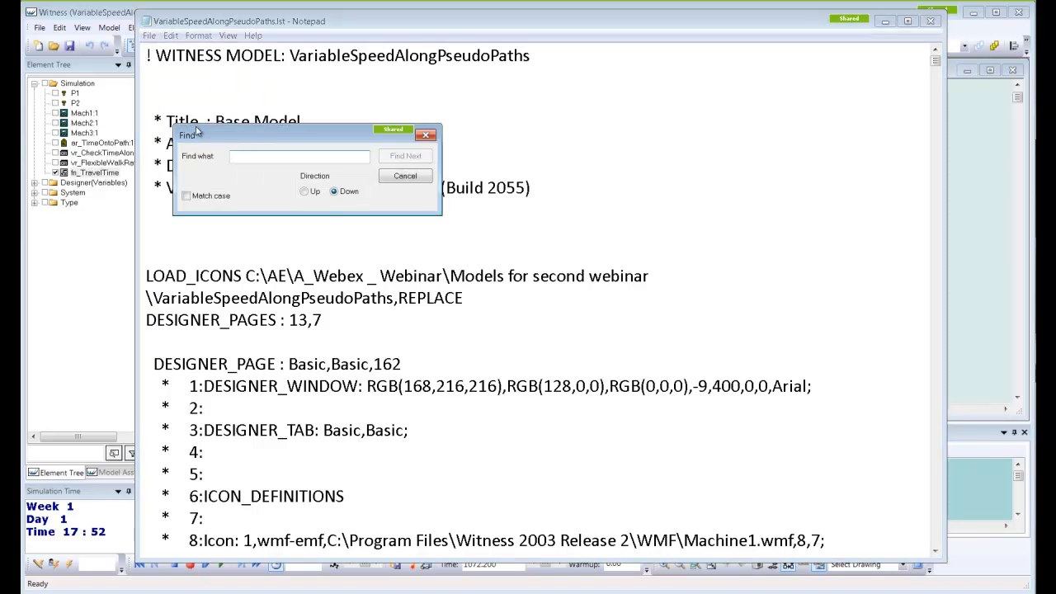
text(OPTIONS)
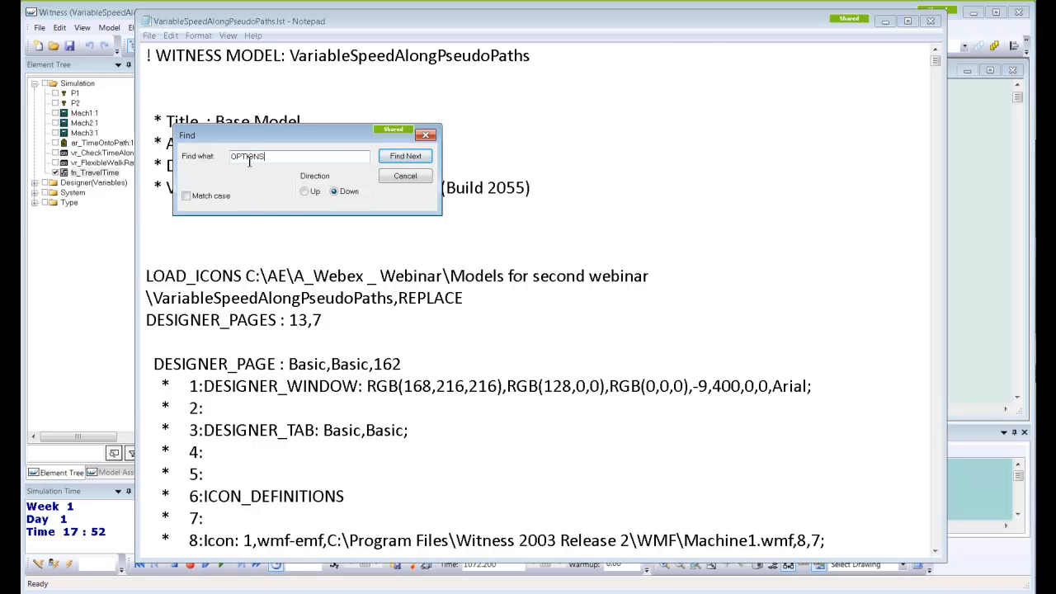
click(405, 156)
click(405, 156)
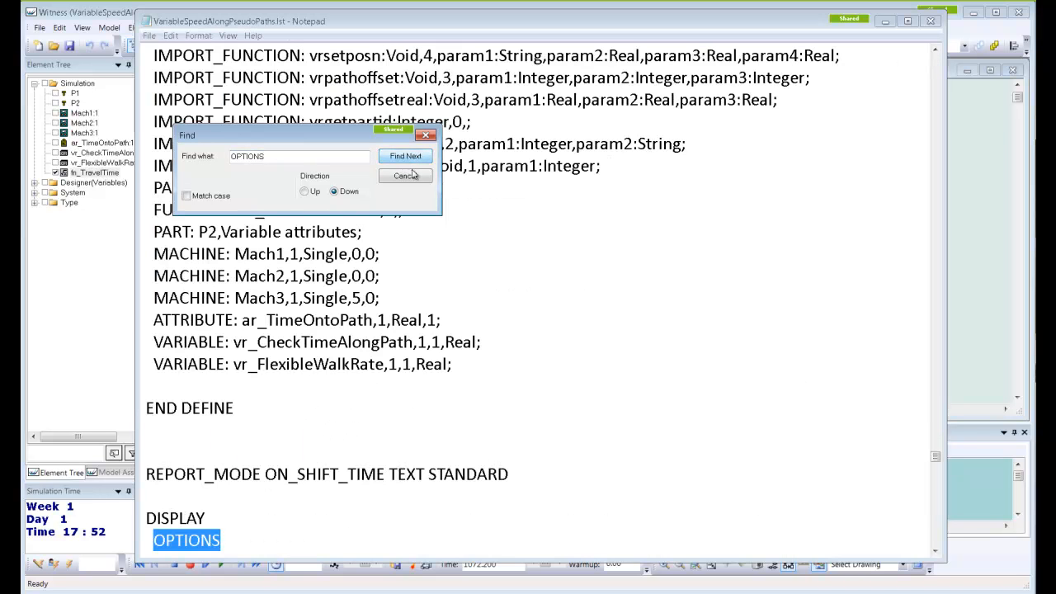
click(511, 307)
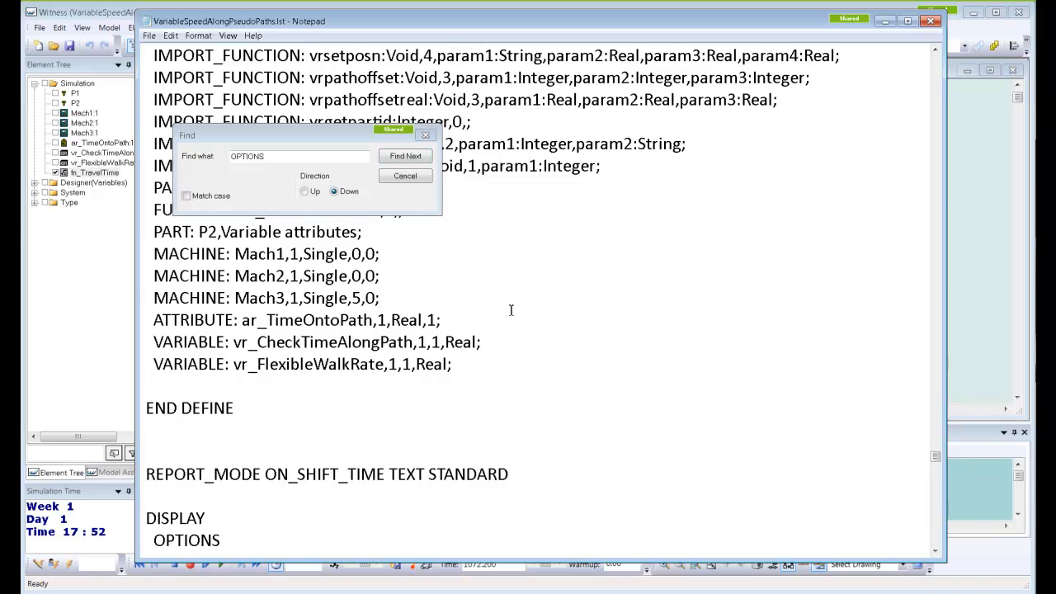
Examine the listing's DISPLAY OPTIONS section through to END OPTIONS and highlight its WALK_RATE line
scroll(511, 308, down, 3)
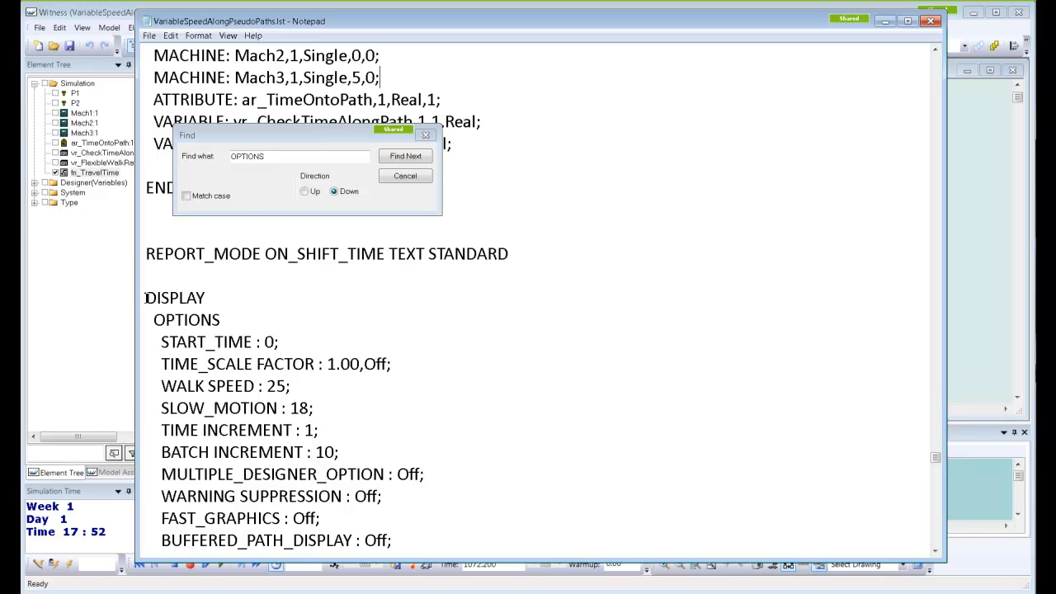
drag(148, 302, 206, 320)
scroll(221, 325, down, 5)
scroll(221, 326, down, 3)
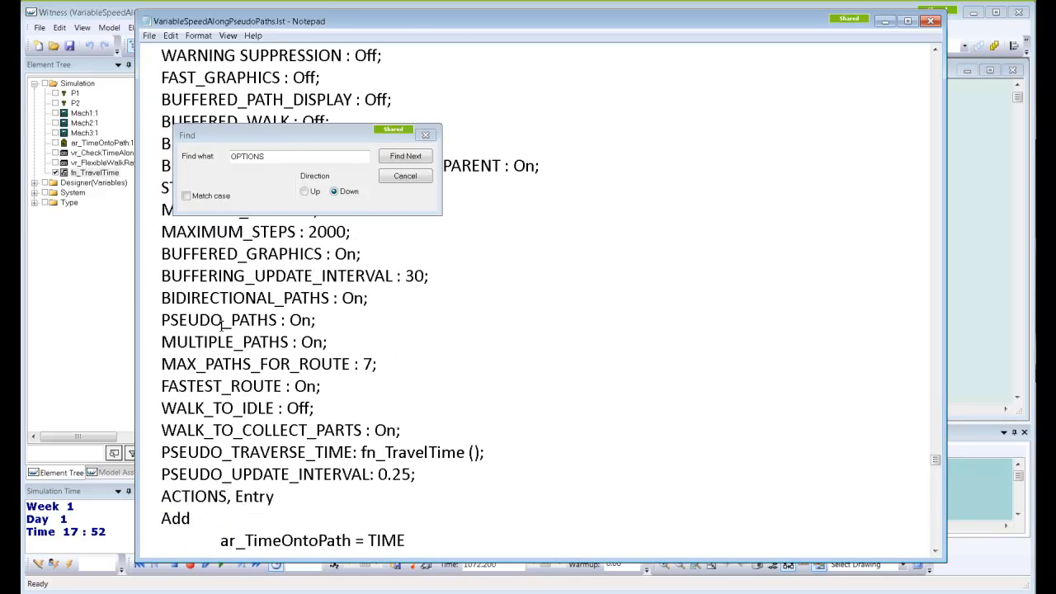
scroll(221, 327, down, 5)
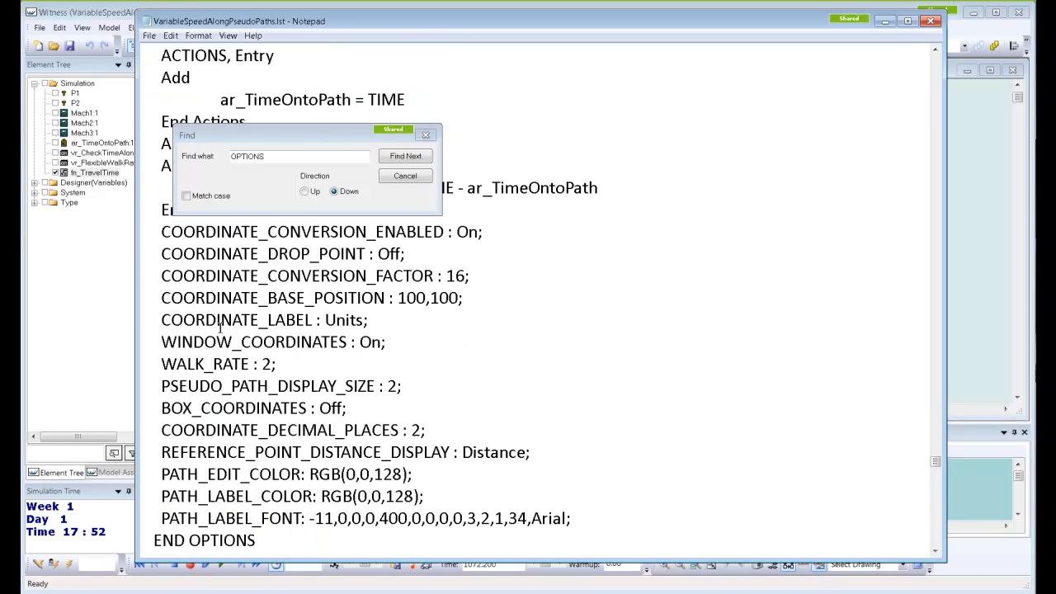
drag(162, 364, 278, 364)
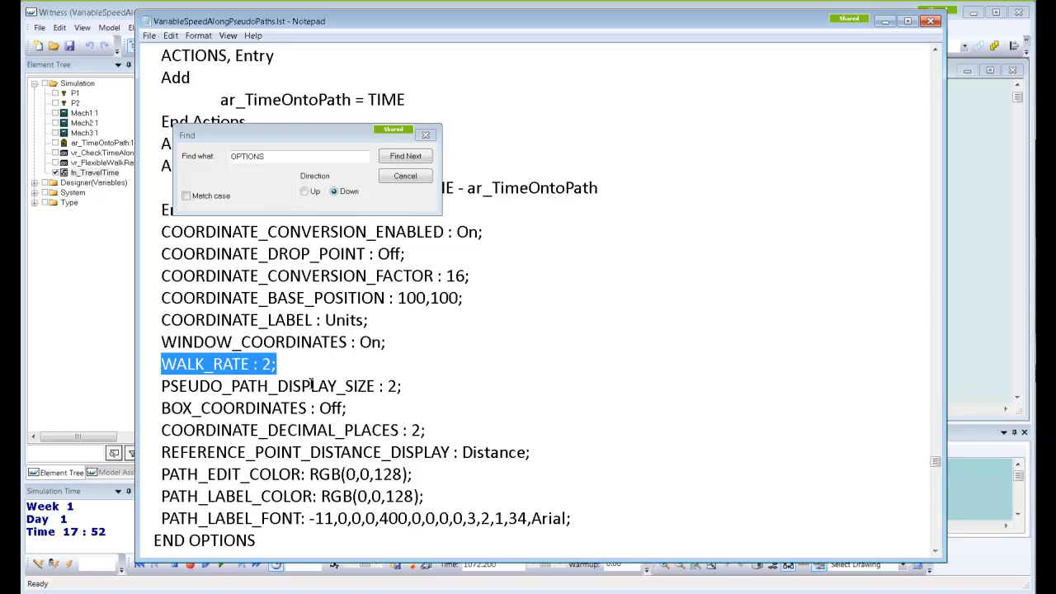
drag(297, 134, 536, 163)
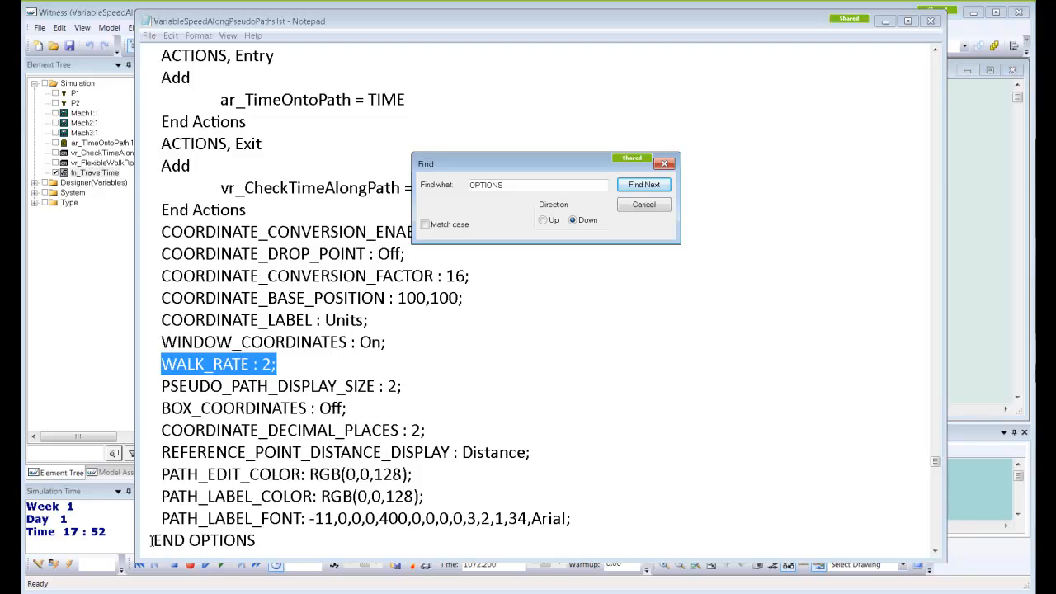
Close the text search and the listing file, and return to the Witness model
click(659, 205)
click(930, 20)
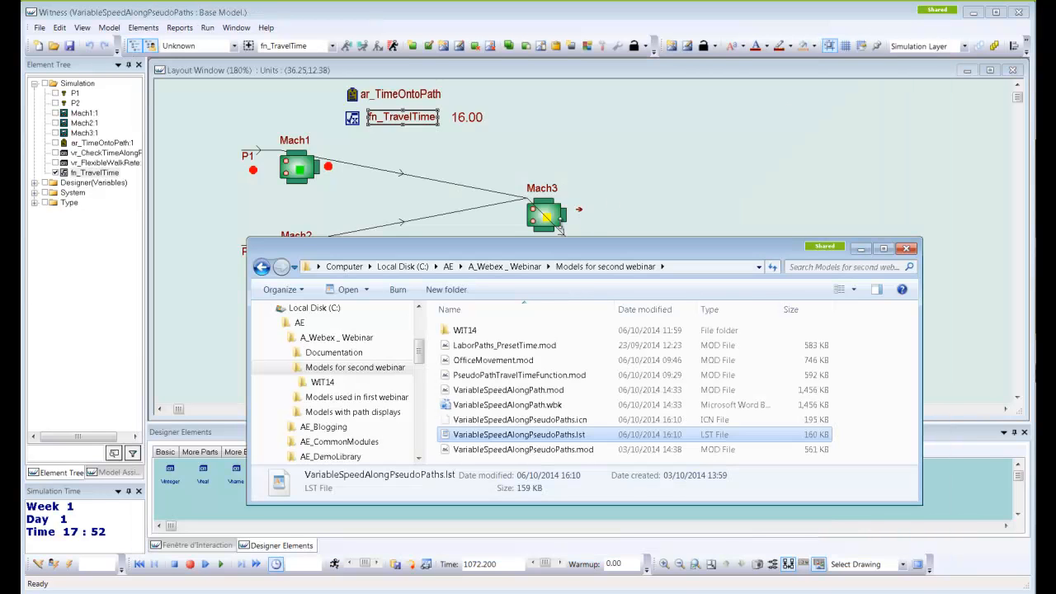
click(648, 23)
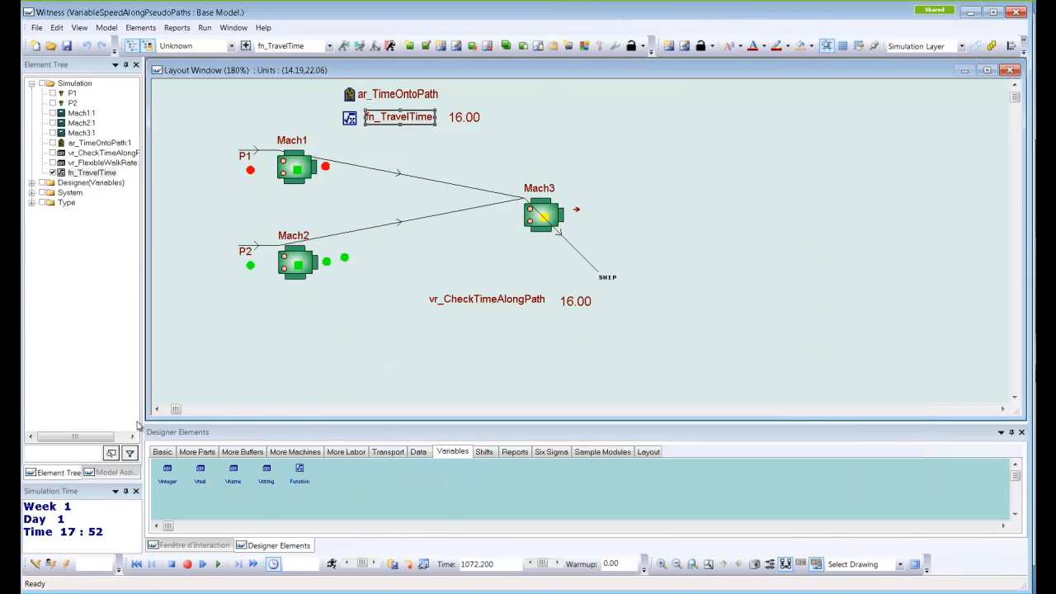
Review the syntax of the SetInfo walk rate command in the model's user actions and close the editor
click(35, 566)
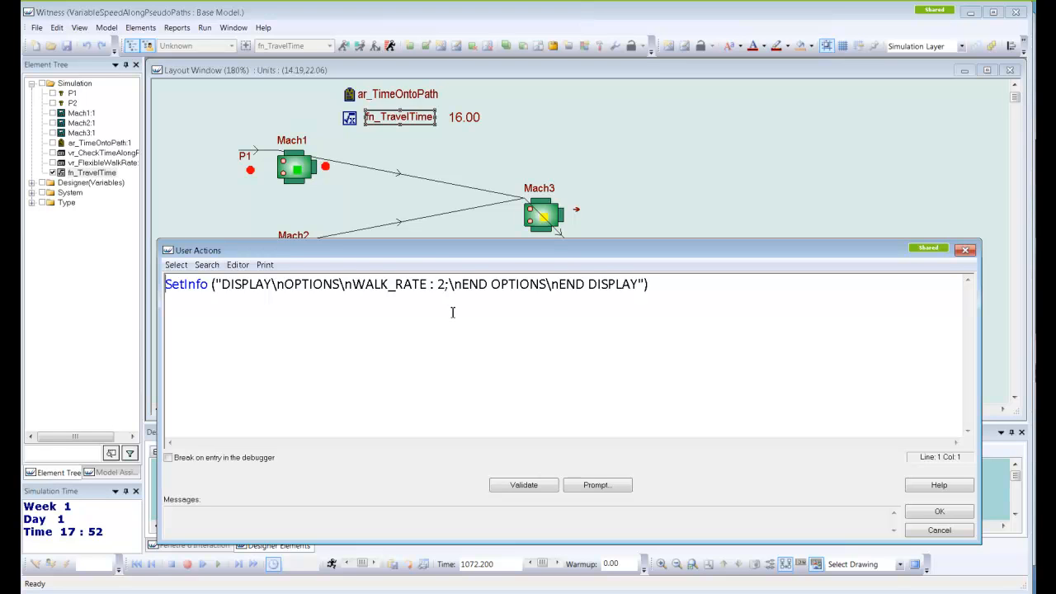
click(449, 285)
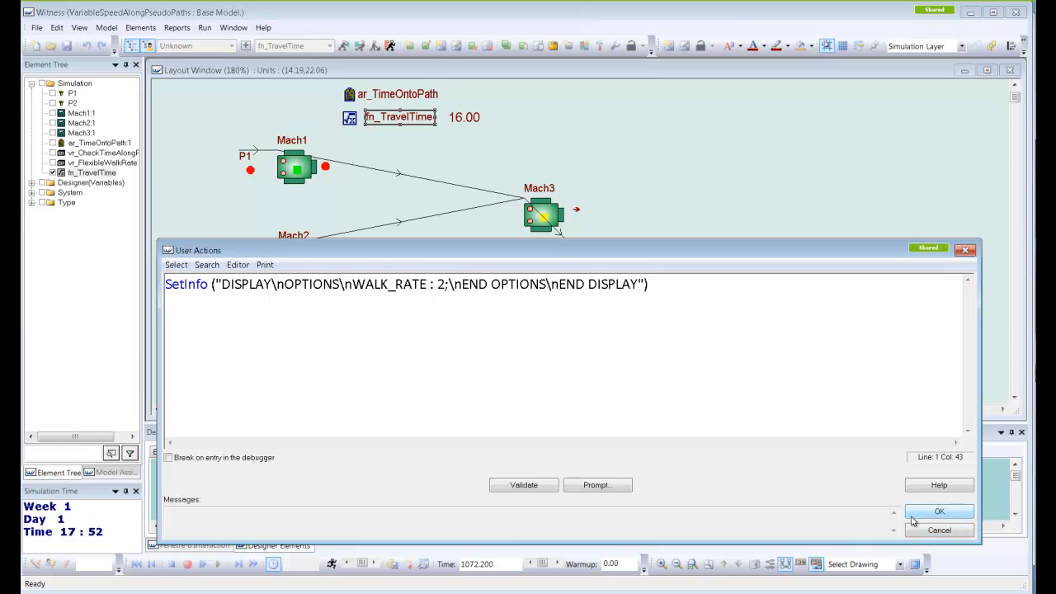
click(938, 511)
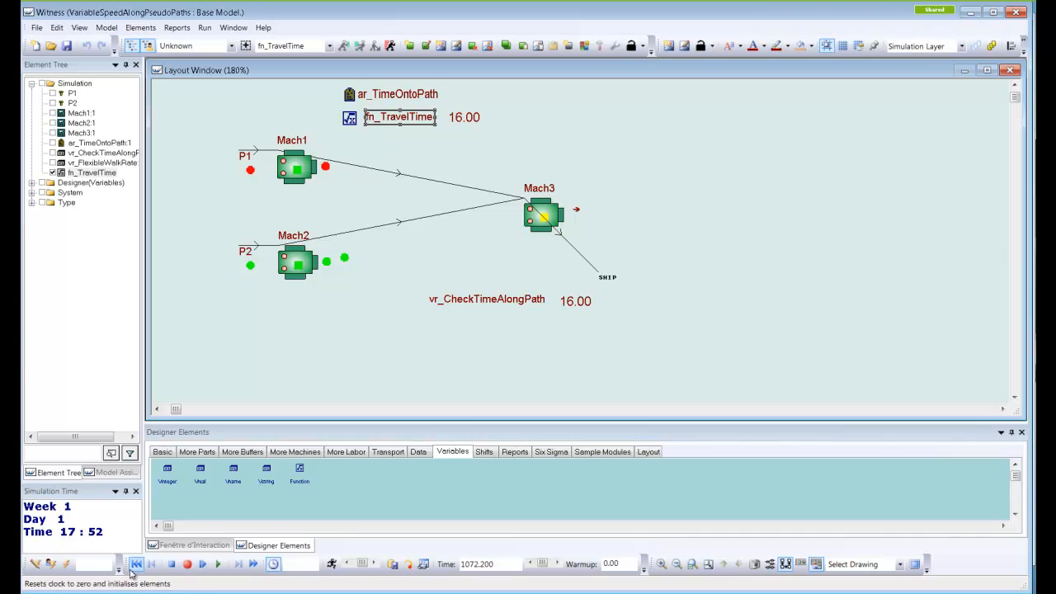
Review the SetInfo command containing WALK_RATE : 1 in the model's initialize actions and accept it
click(106, 29)
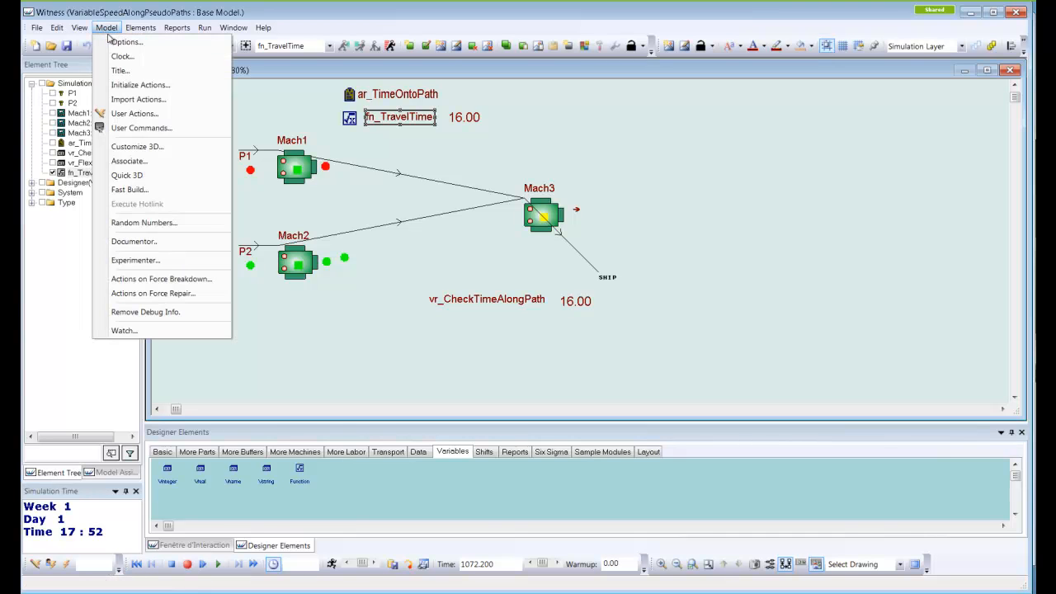
click(123, 86)
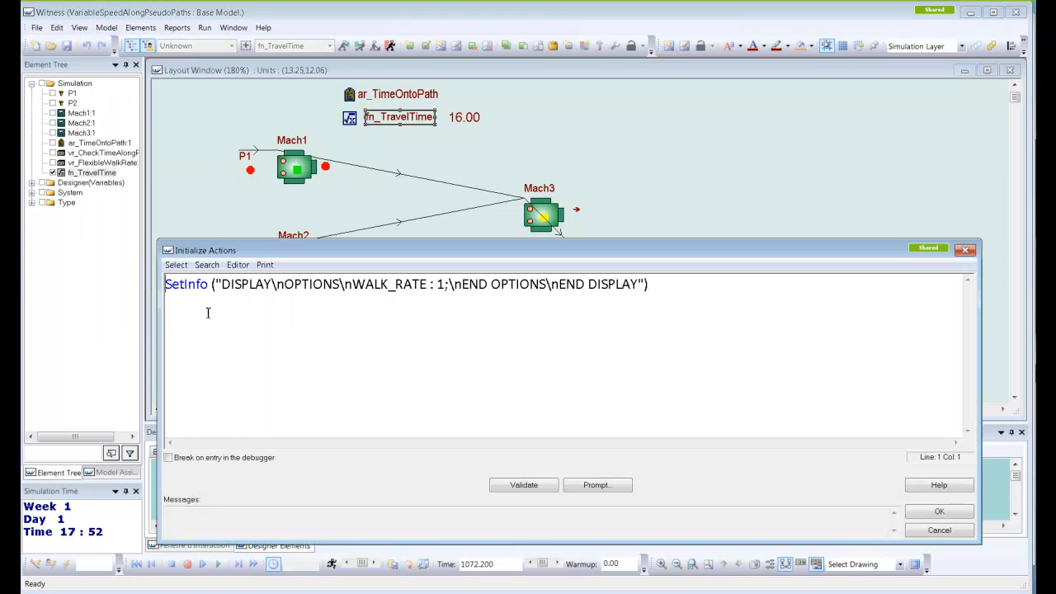
click(448, 284)
text(;)
click(932, 513)
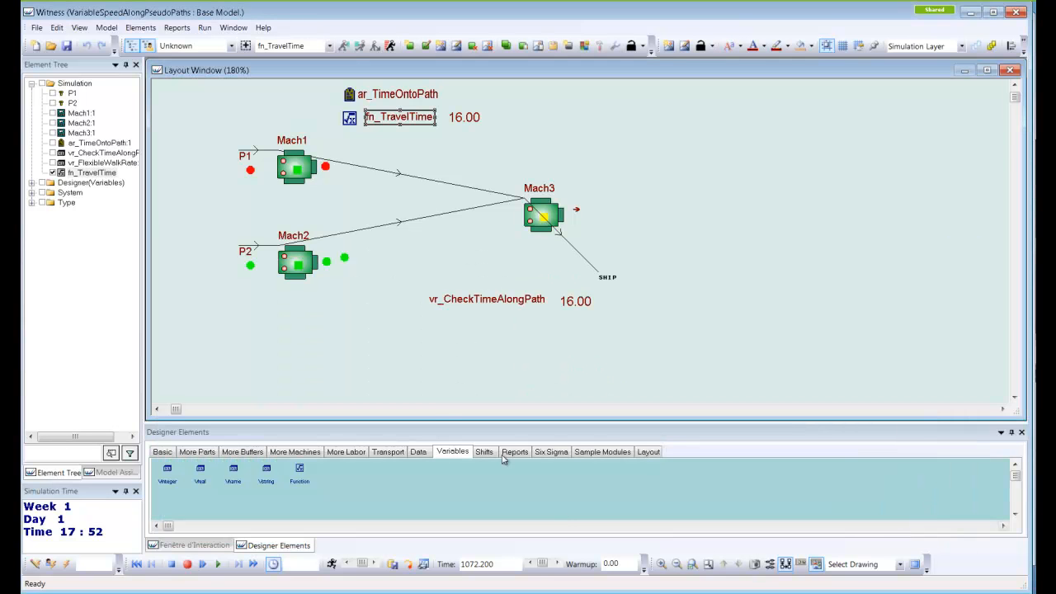
Reset and briefly run the model to execute the initialize actions, and check the Walk Rate in the model's path options
click(136, 565)
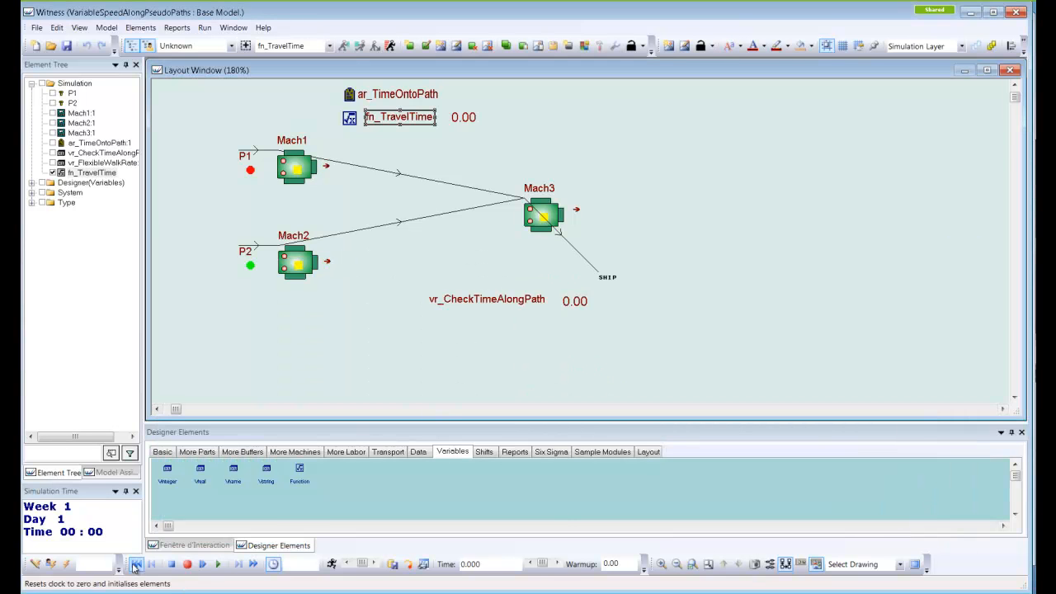
click(203, 564)
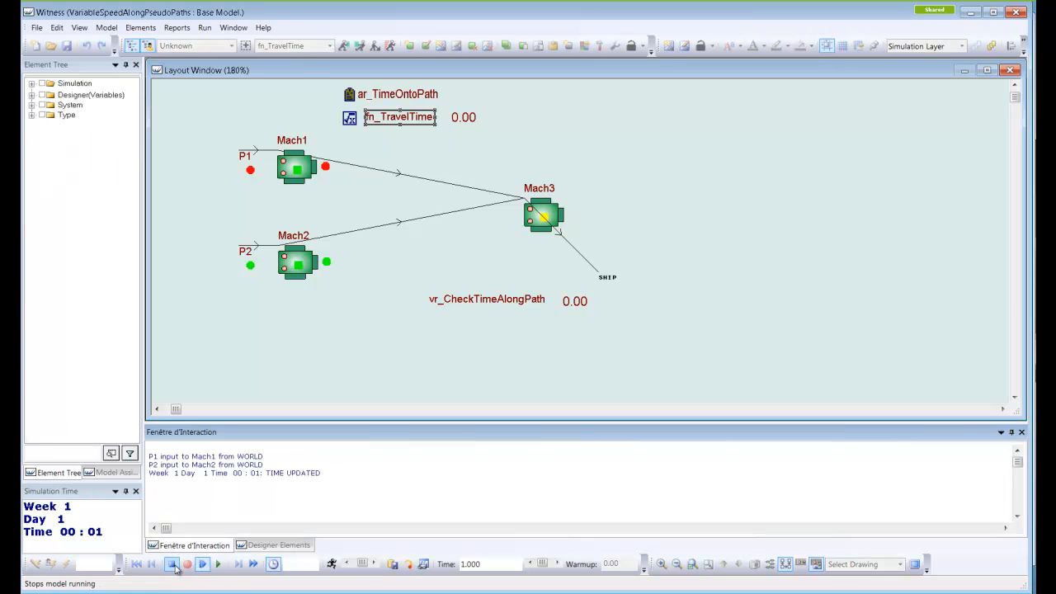
click(107, 28)
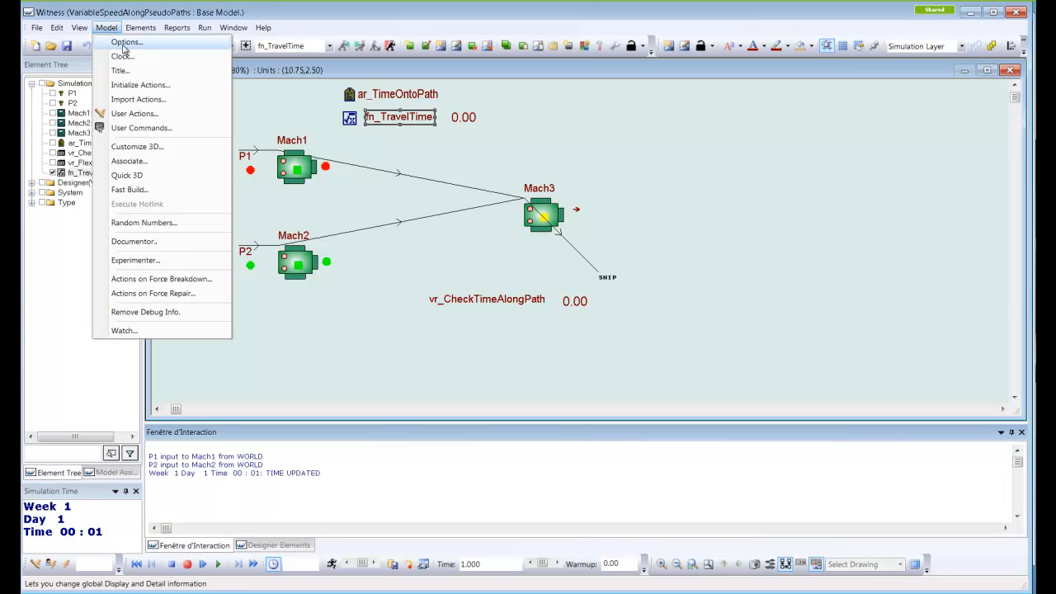
click(126, 42)
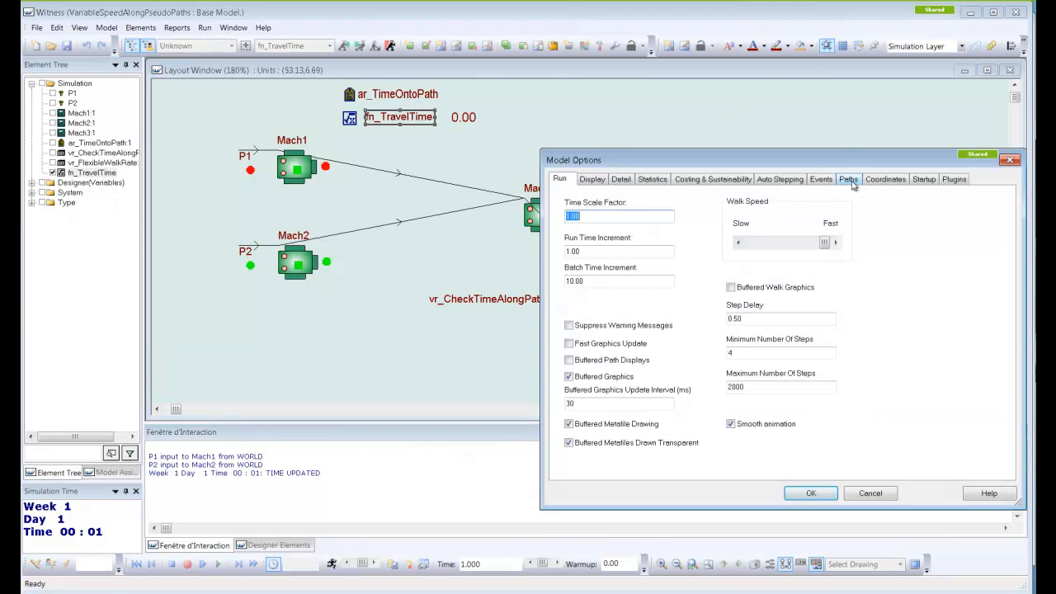
click(852, 180)
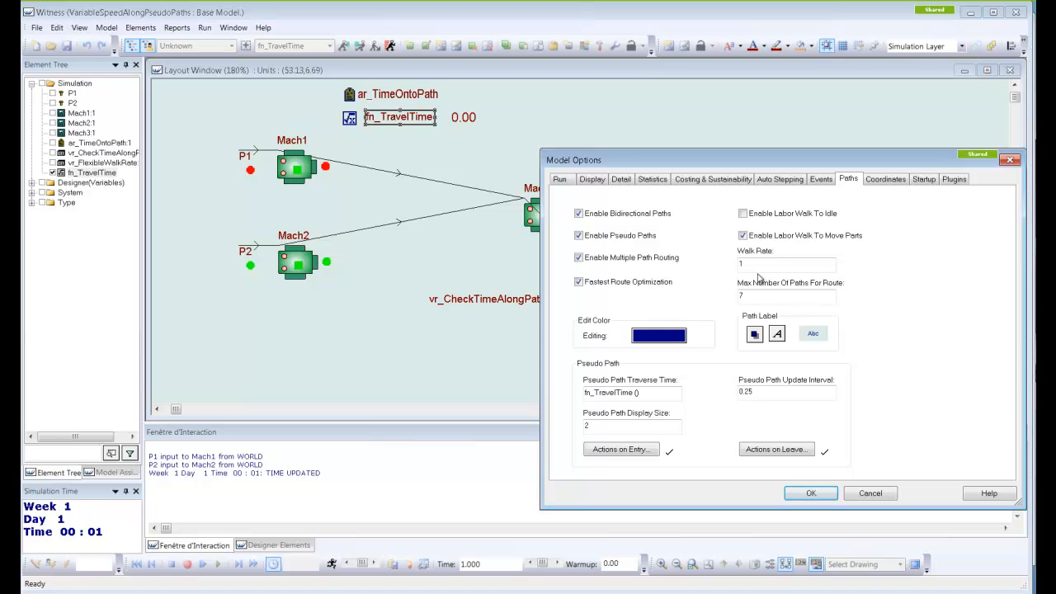
Close the model options without changes and open the model PseudoPathTravelTimeFunction.mod
click(879, 493)
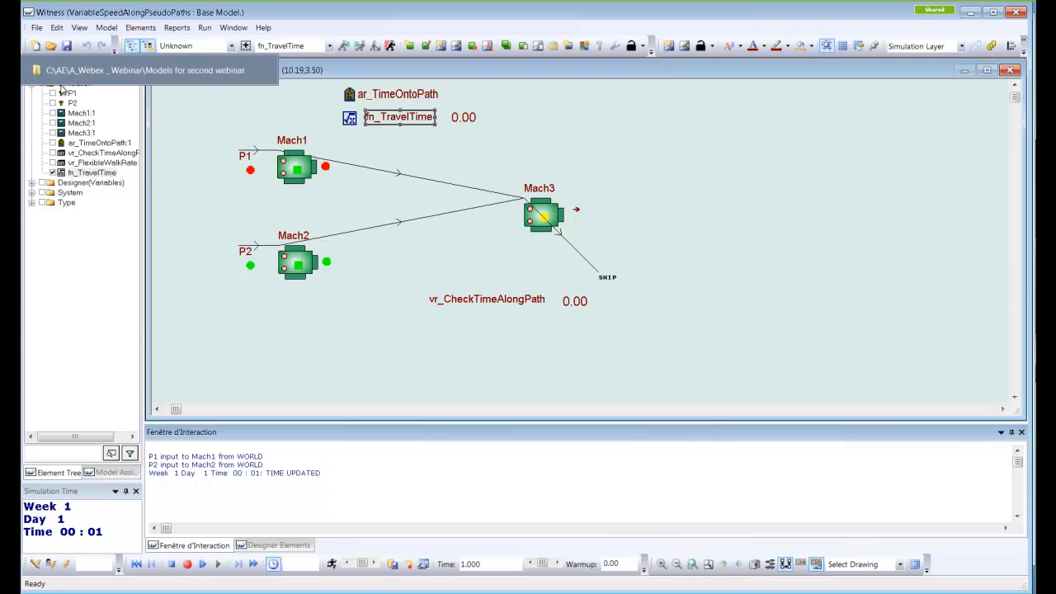
click(50, 47)
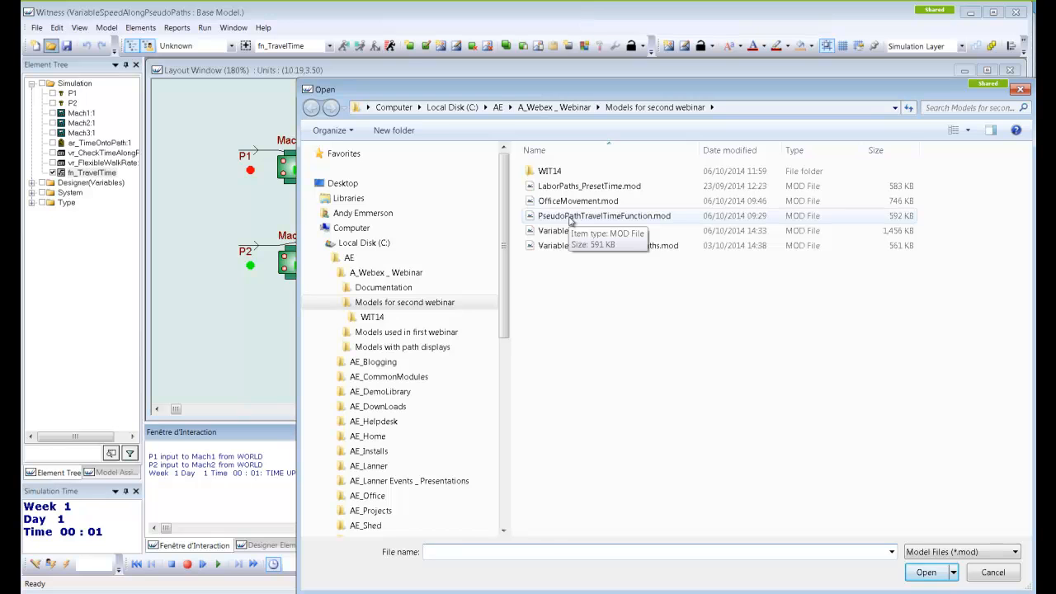
click(569, 218)
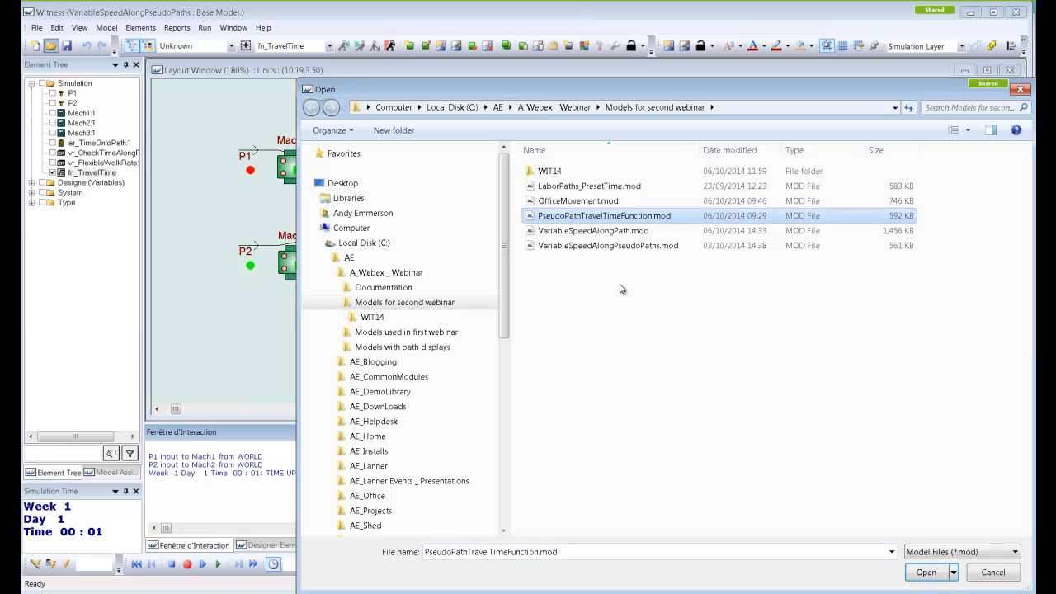
click(925, 578)
click(569, 333)
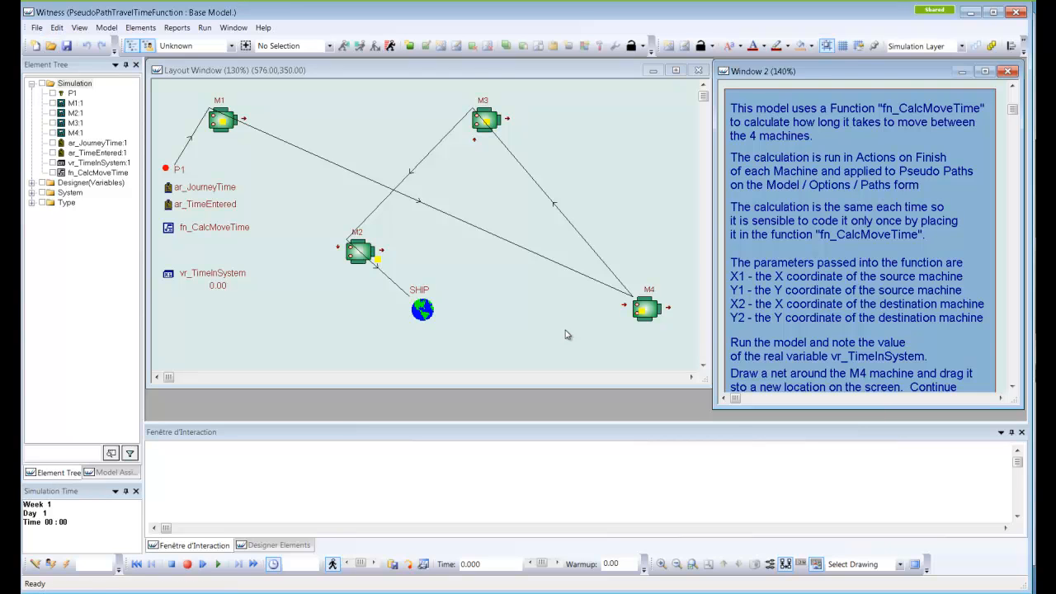
Run the model with display, advance it step by step to watch parts travel between the machines, and stop it
click(218, 566)
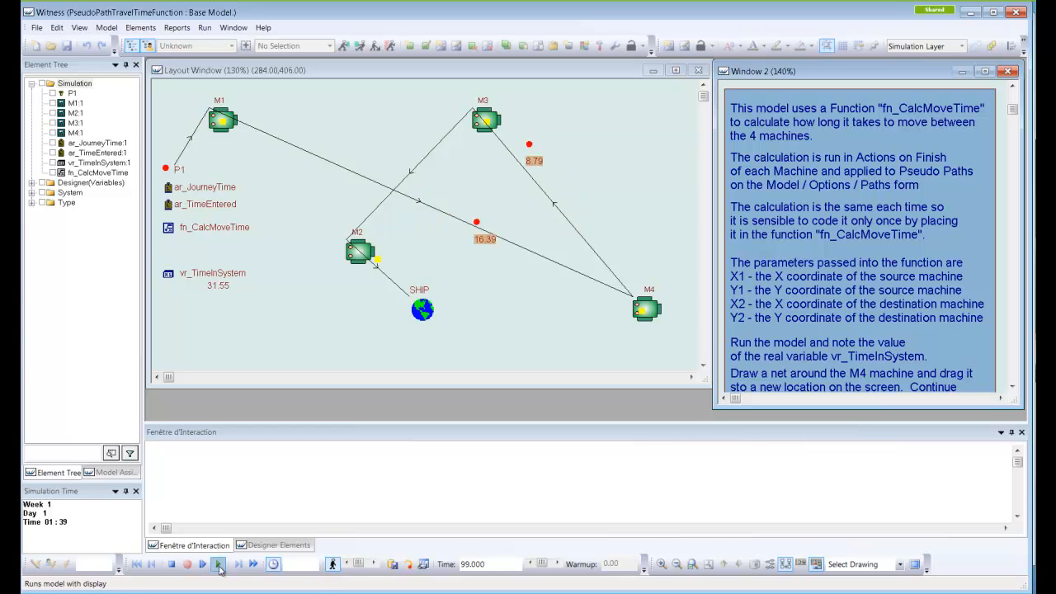
click(206, 565)
click(206, 565)
click(206, 565)
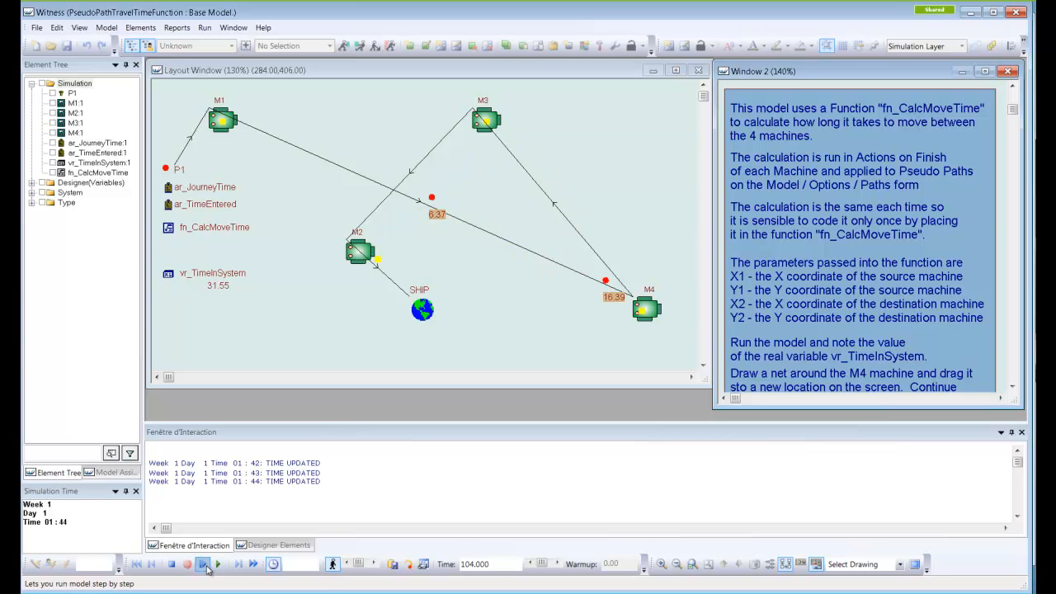
click(206, 565)
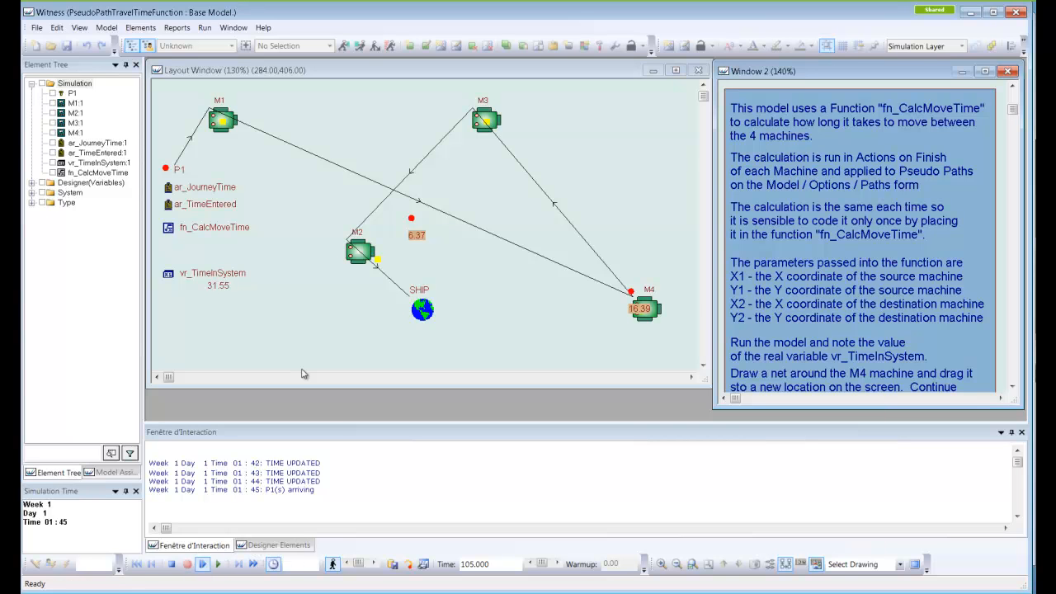
click(313, 323)
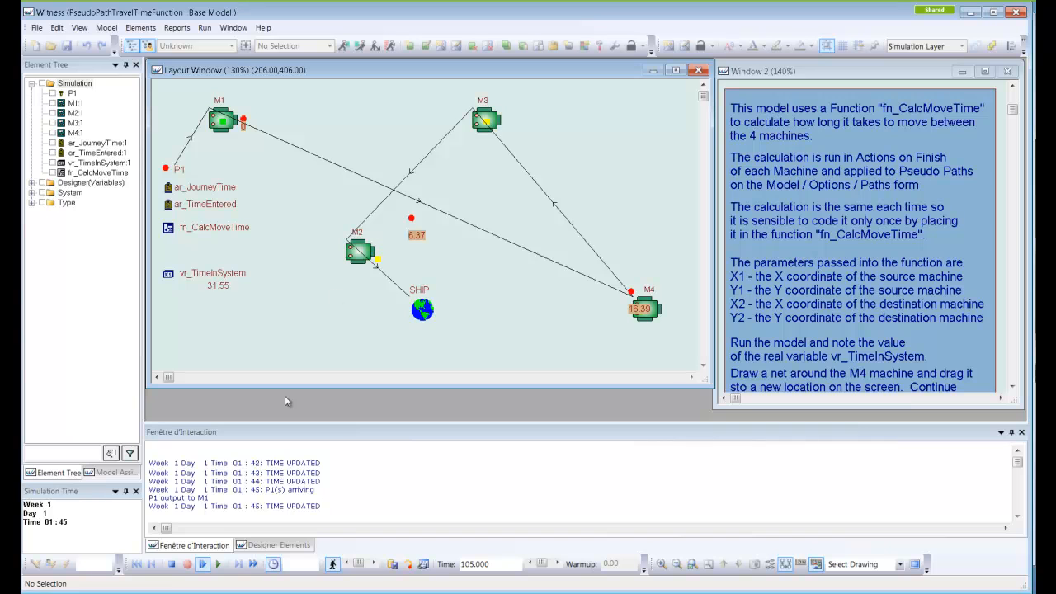
click(171, 564)
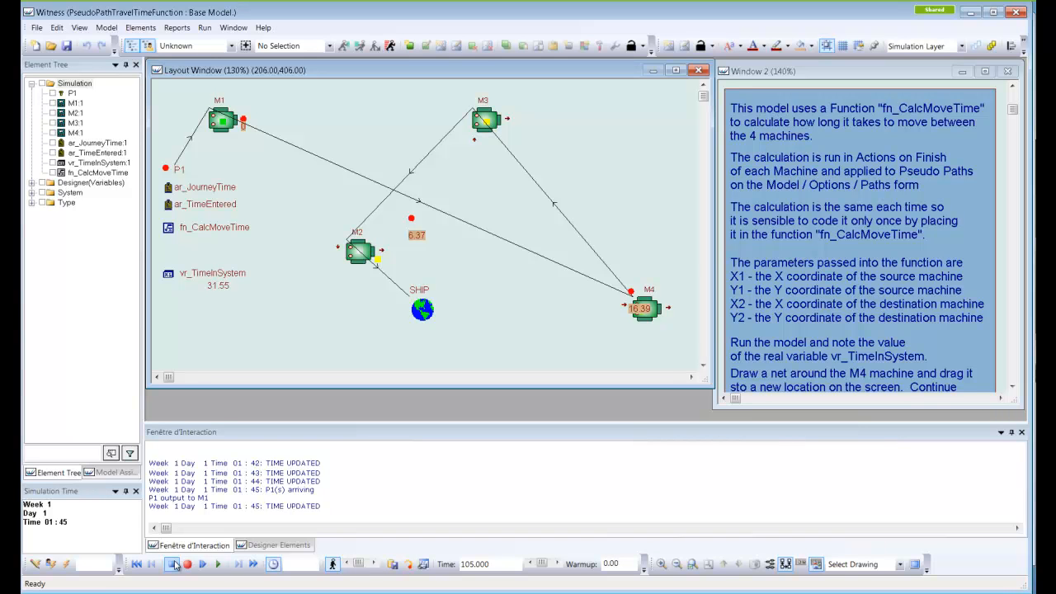
Review the fn_CalcMoveTime call and its position parameters in machine M1's actions on finish
double_click(223, 125)
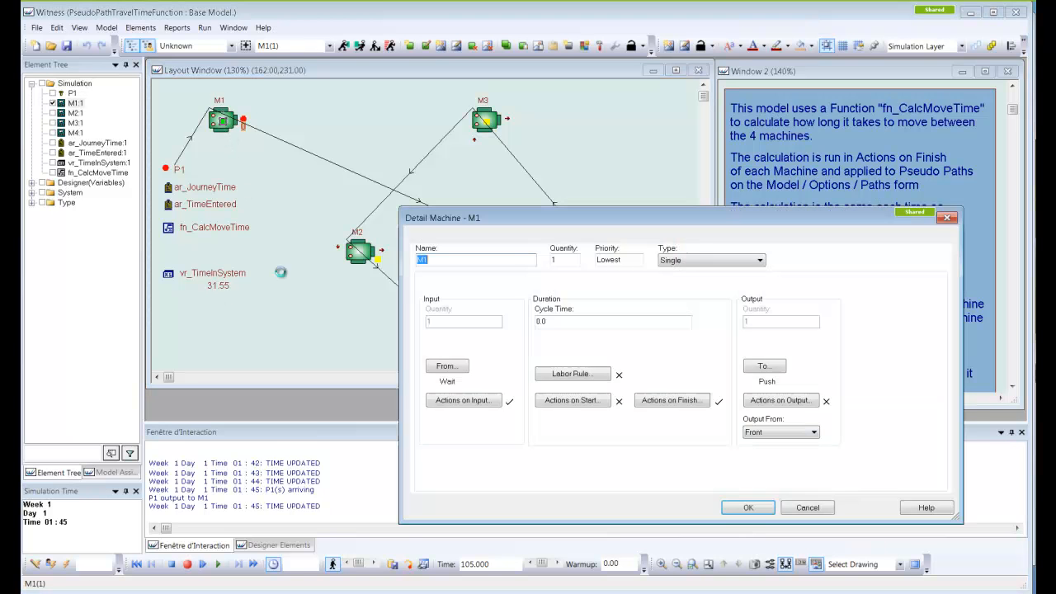
click(670, 400)
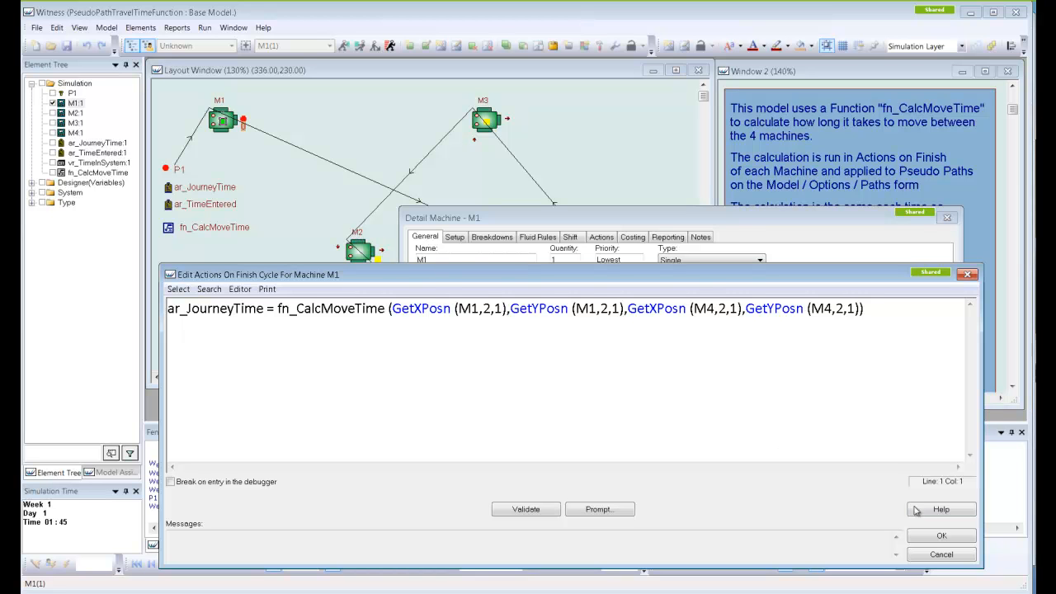
click(938, 536)
click(767, 507)
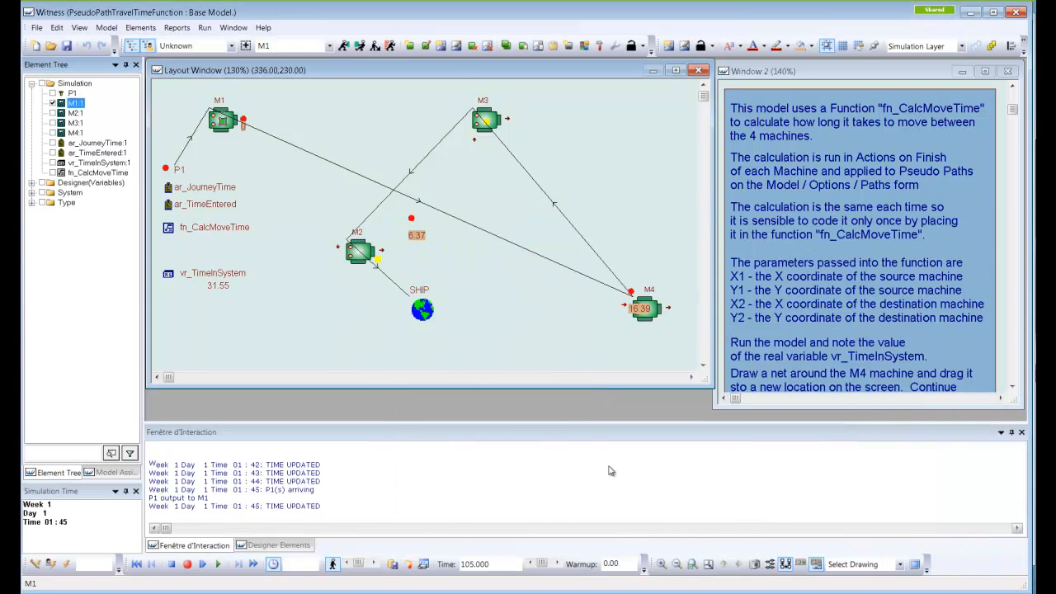
Review the function body of fn_CalcMoveTime in an enlarged editor, through to its RETURN statement, and close it unchanged
double_click(221, 228)
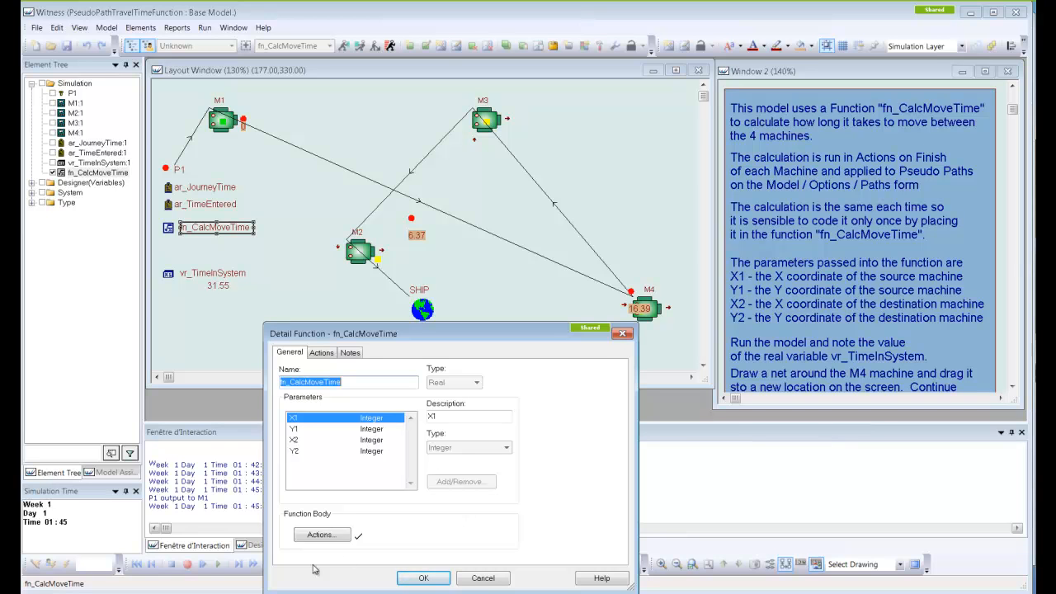
click(344, 535)
drag(443, 274, 401, 40)
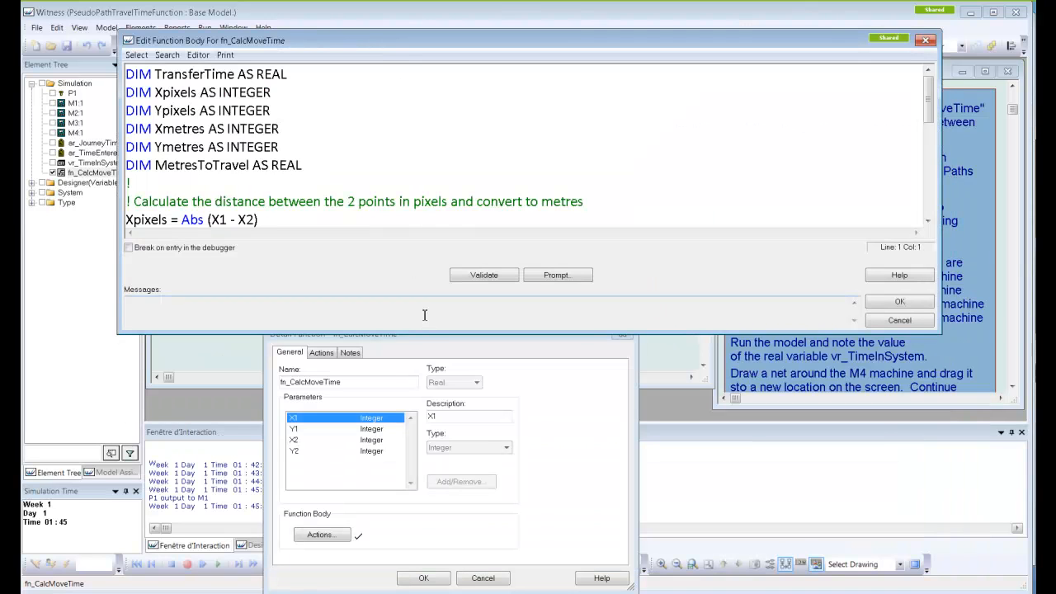
drag(422, 334, 420, 541)
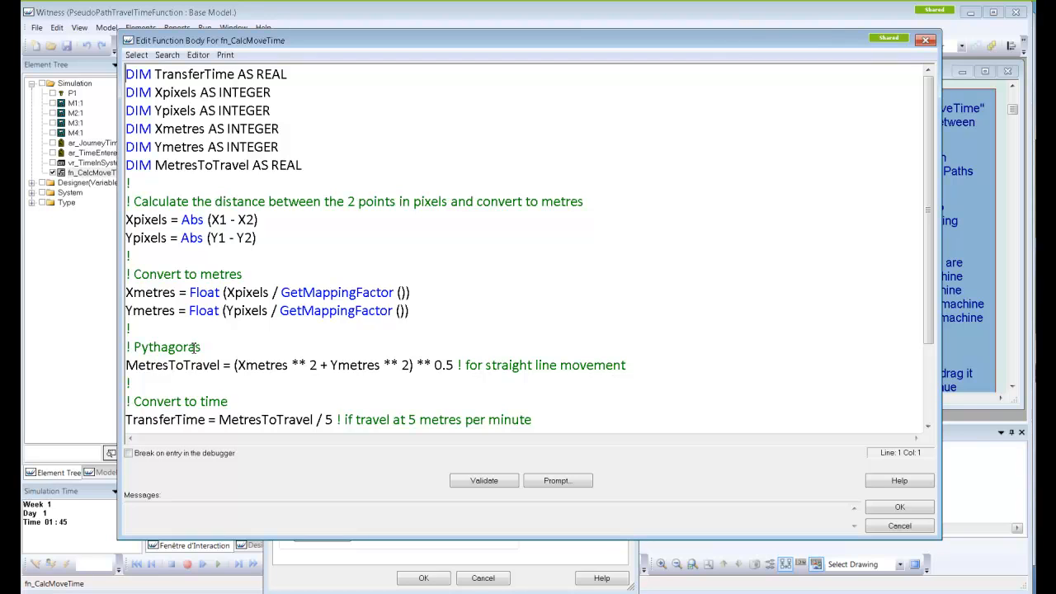
scroll(204, 356, down, 2)
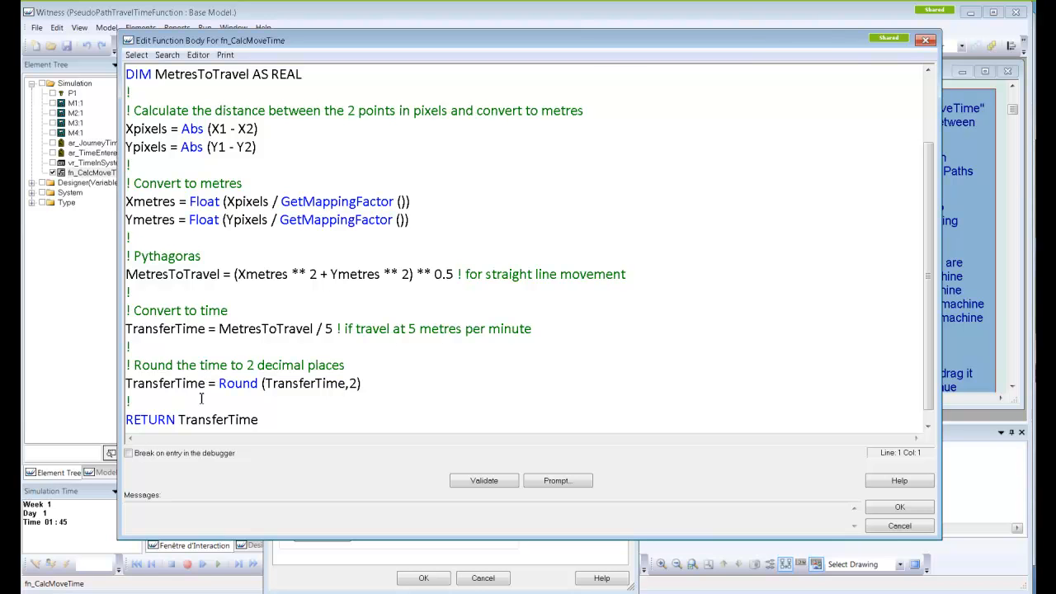
click(897, 526)
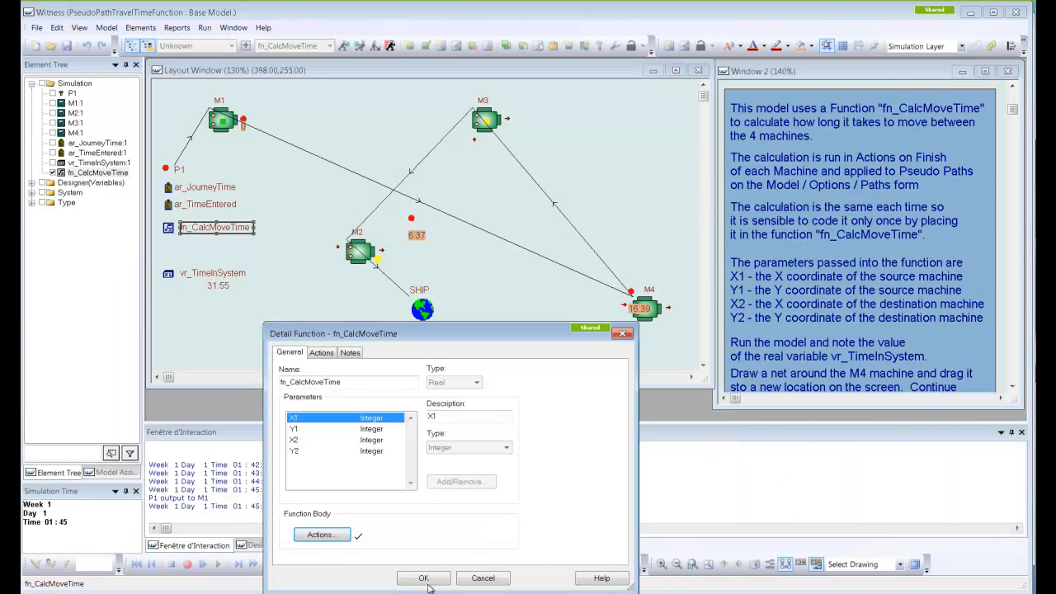
click(477, 577)
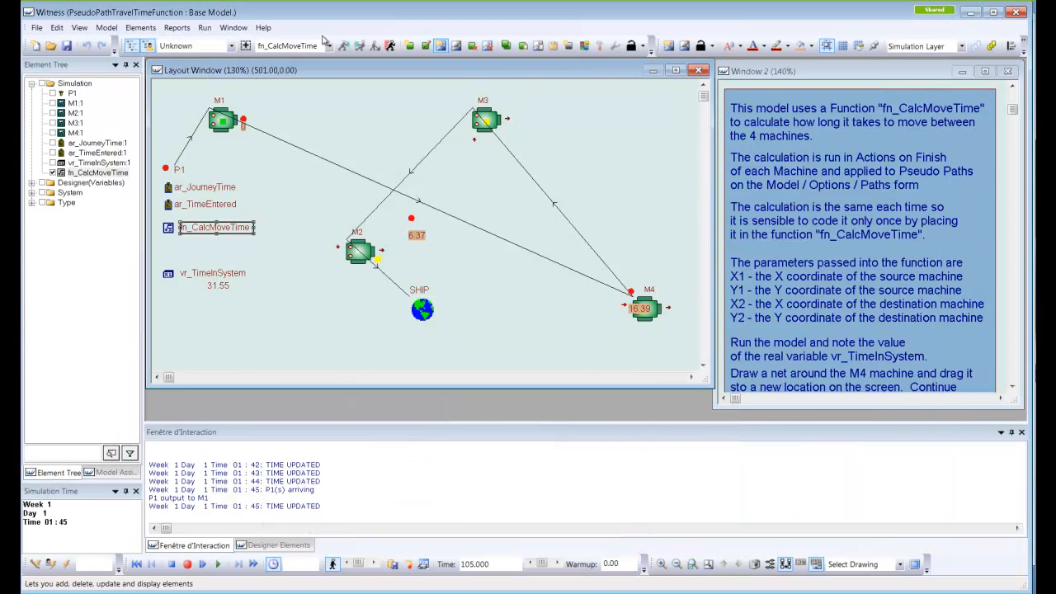
Check the ar_JourneyTime assignment in machine M1's actions on finish and review its output rule
double_click(228, 122)
click(670, 401)
drag(225, 74, 122, 74)
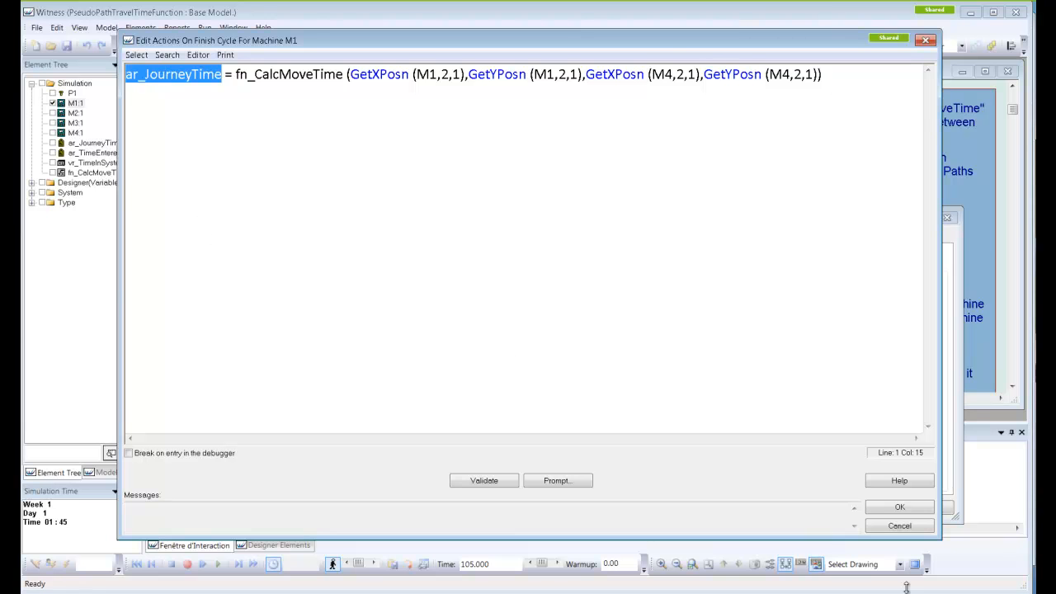
click(895, 521)
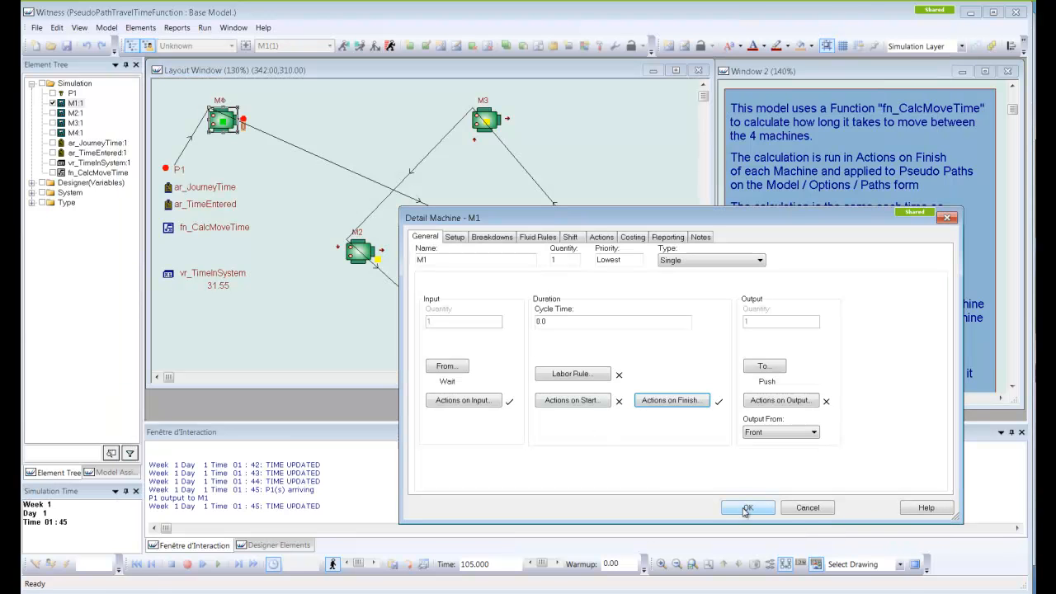
click(773, 366)
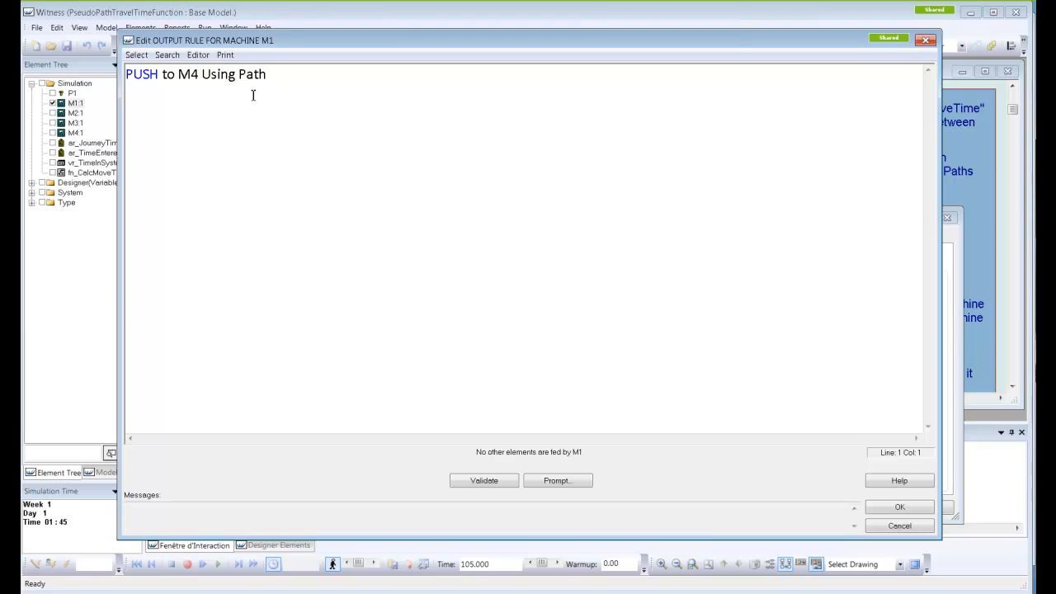
click(900, 507)
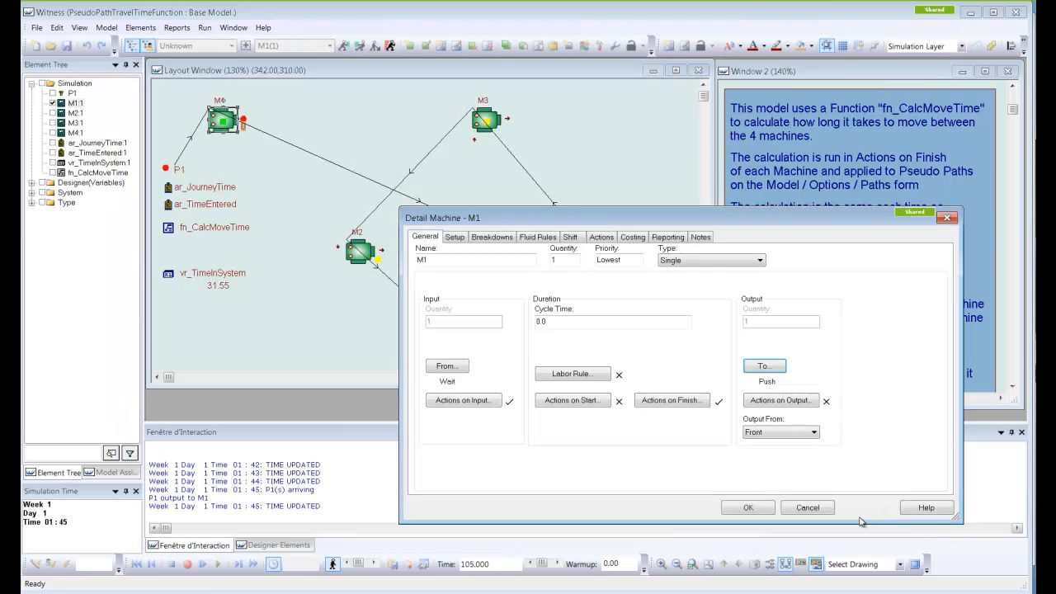
click(742, 507)
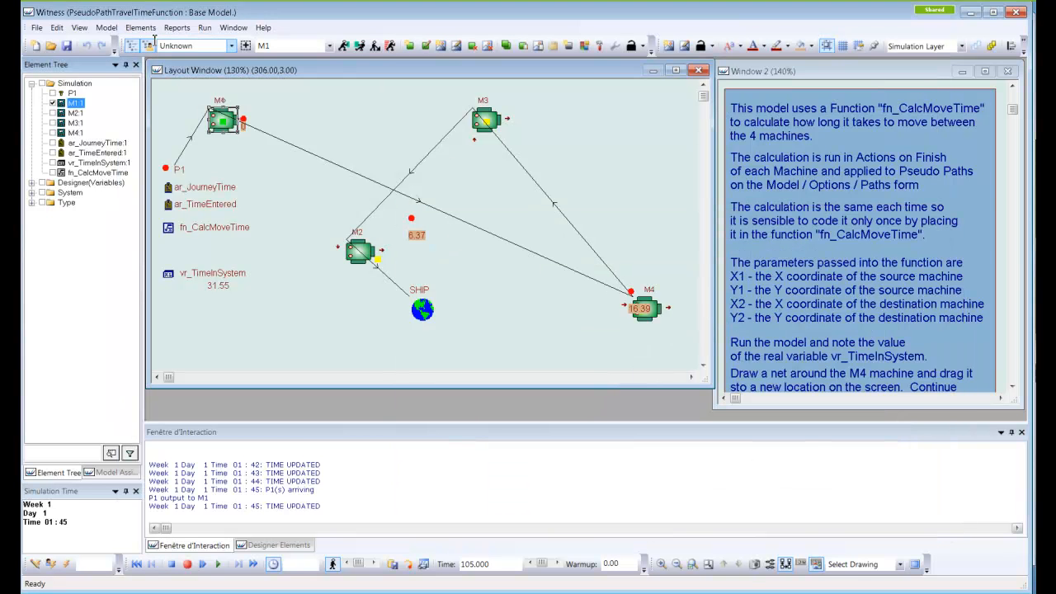
Check the Pseudo Path Traverse Time in the model's path options and close them without changes
click(140, 27)
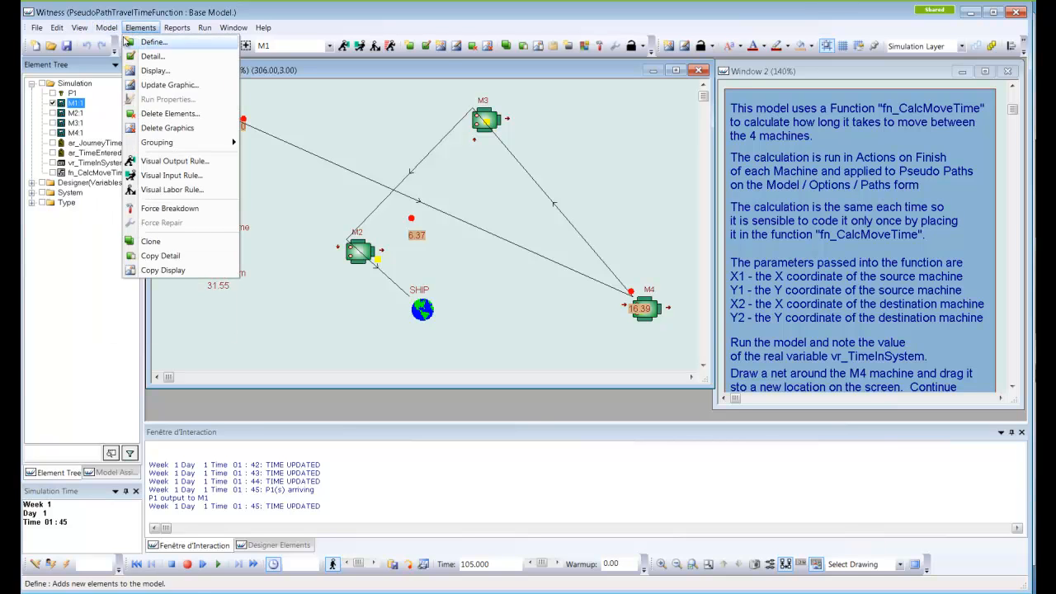
click(115, 43)
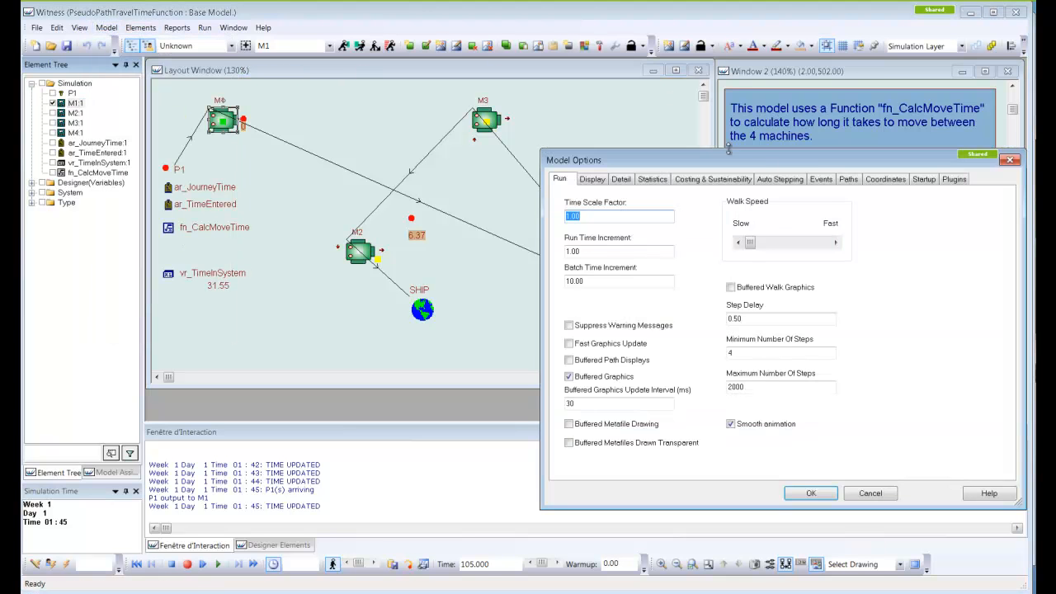
click(847, 179)
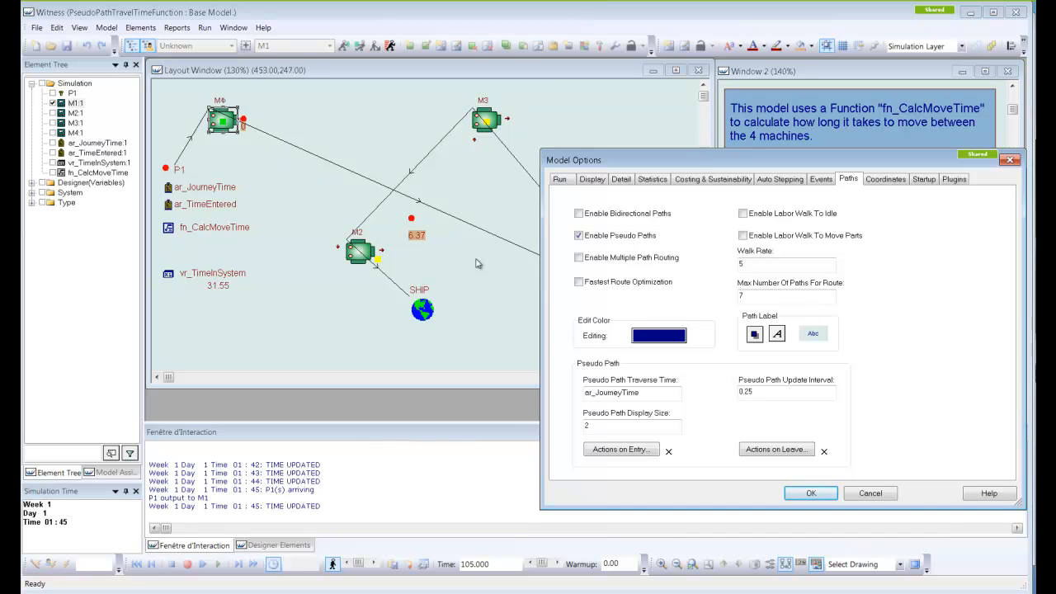
click(869, 493)
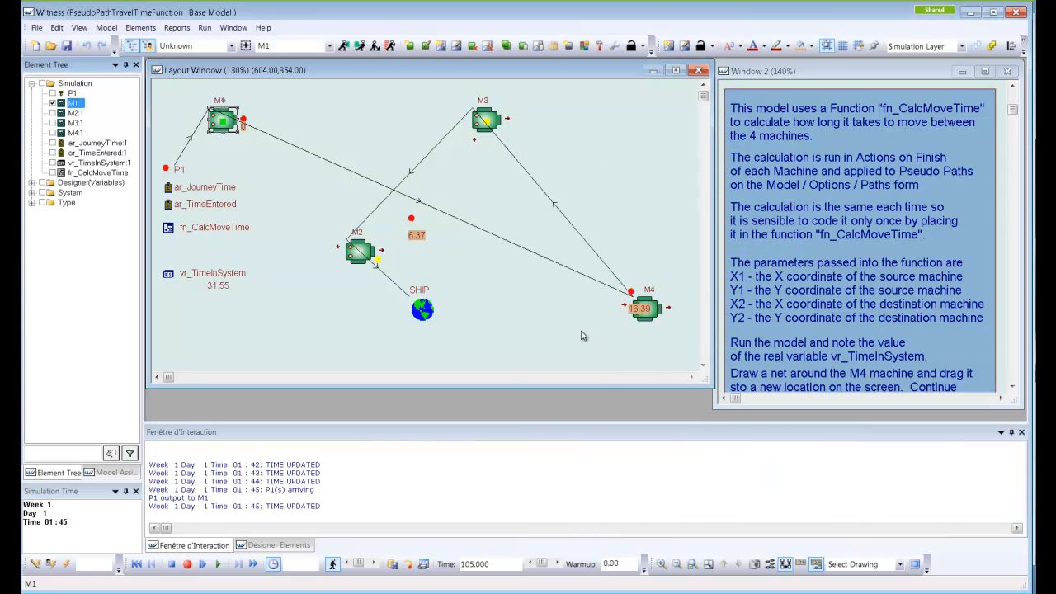
Enable breaking on entry in the debugger for the function body of fn_CalcMoveTime and accept the function's details
double_click(206, 234)
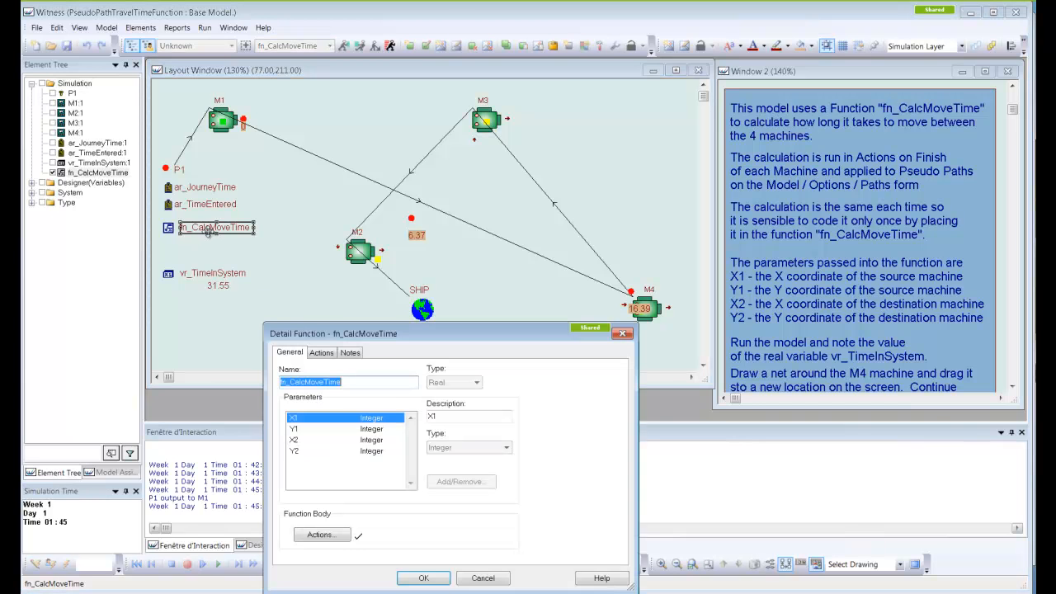
click(320, 534)
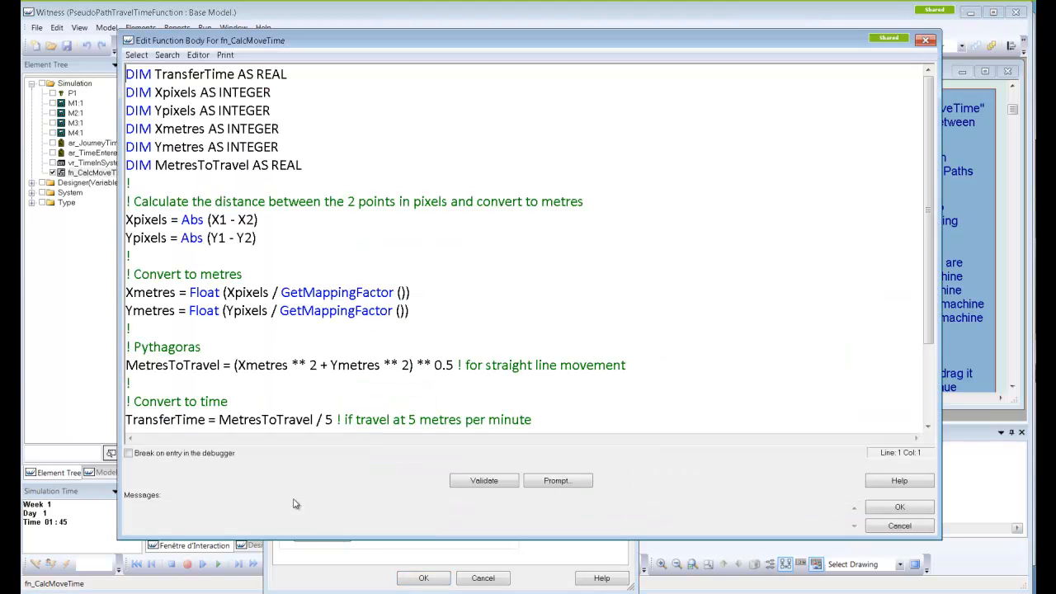
click(129, 454)
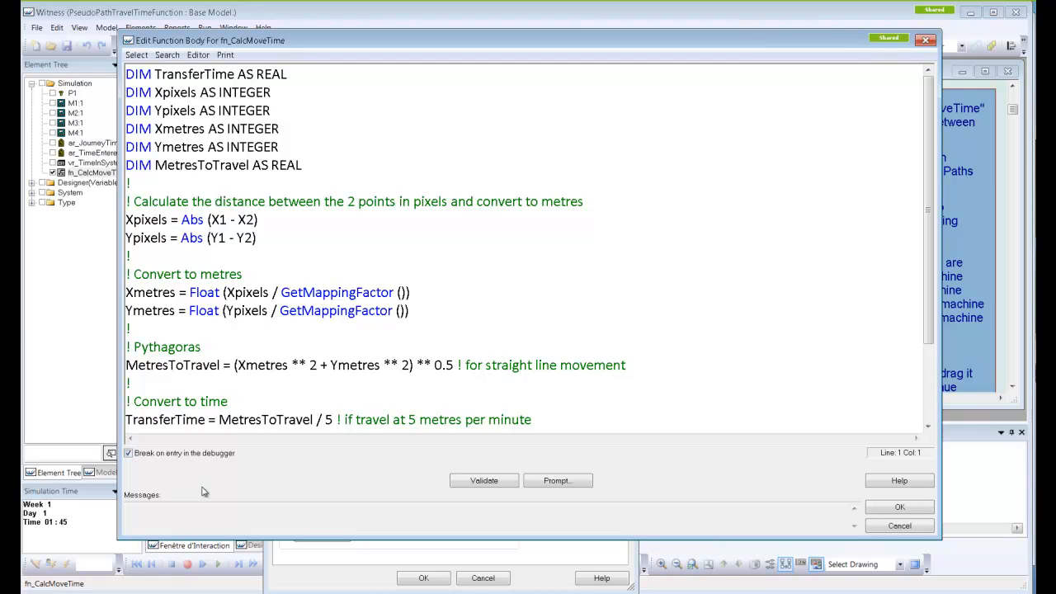
click(884, 511)
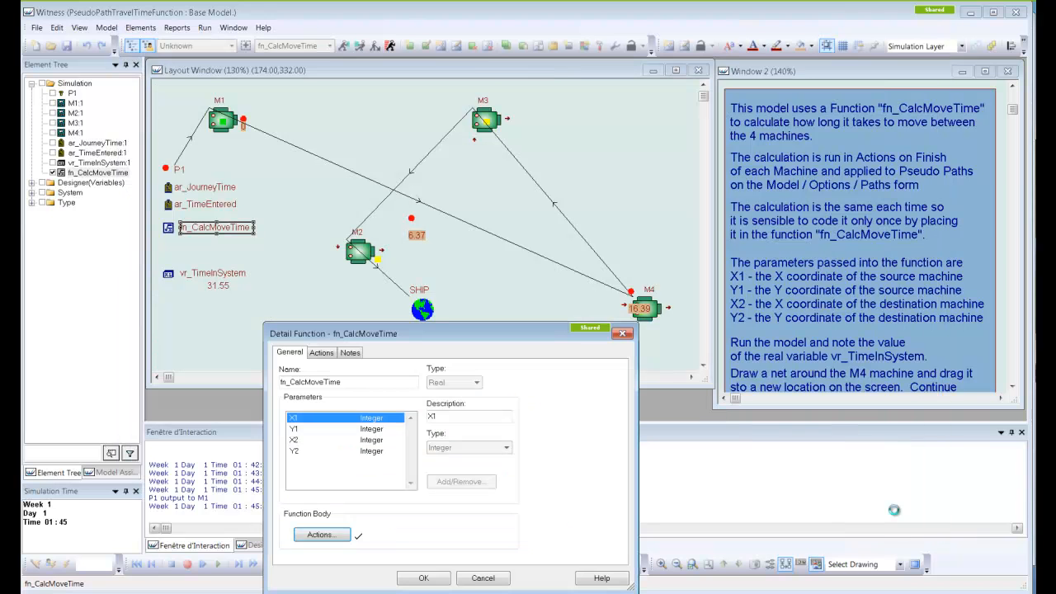
click(437, 578)
Reset the model, step it until the debugger opens on fn_CalcMoveTime, and enlarge the debugger to show more code
click(137, 563)
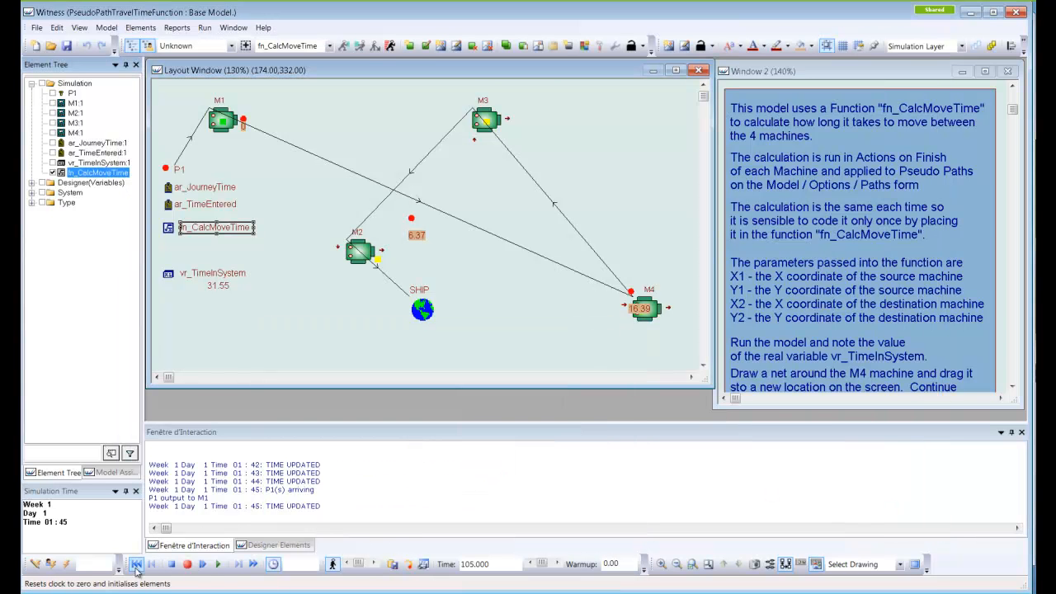
click(202, 565)
click(202, 566)
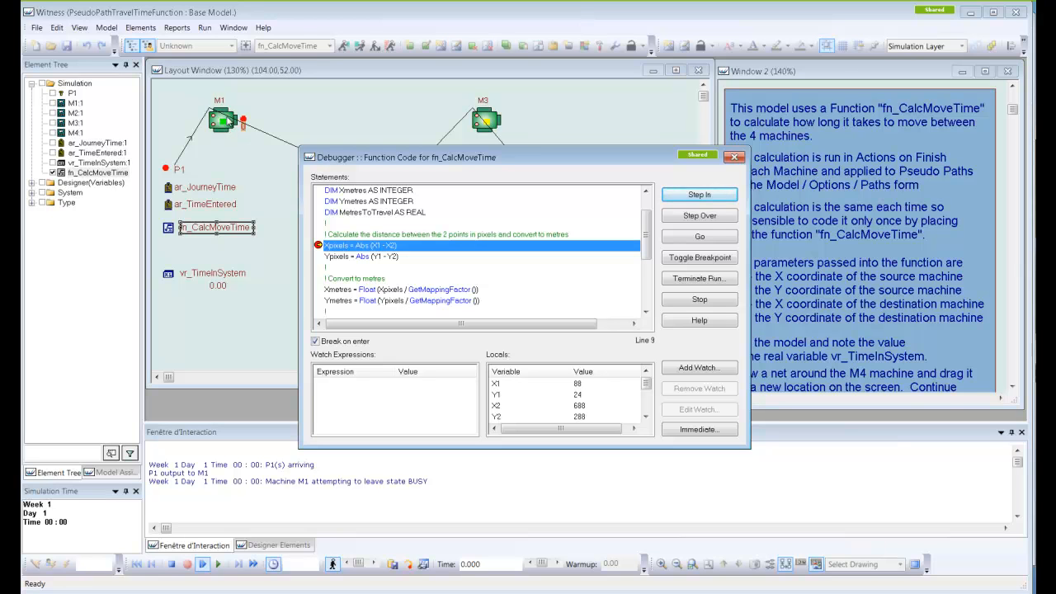
drag(744, 446, 832, 530)
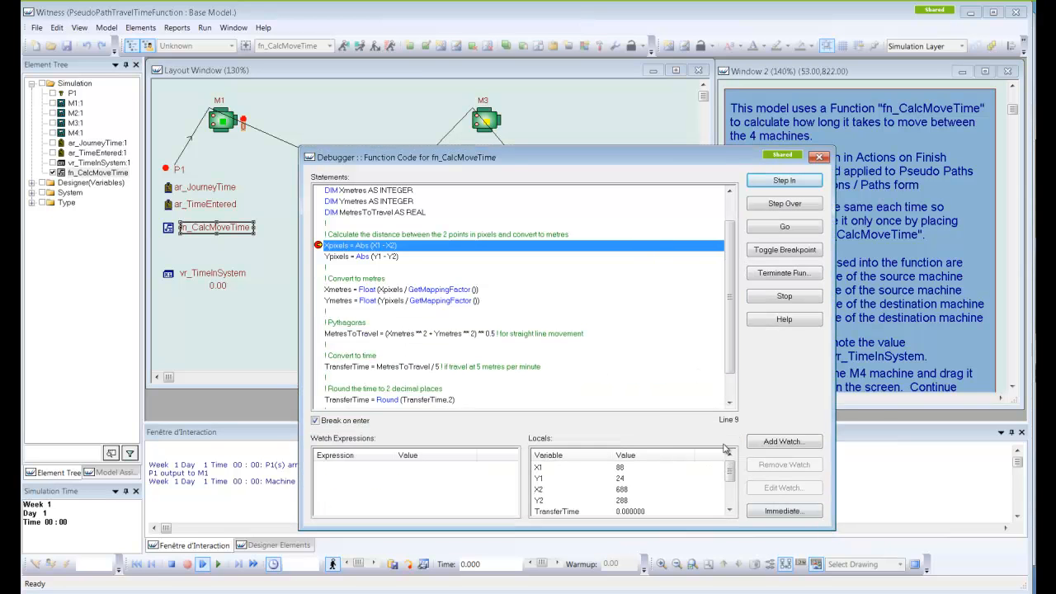
drag(636, 150, 633, 105)
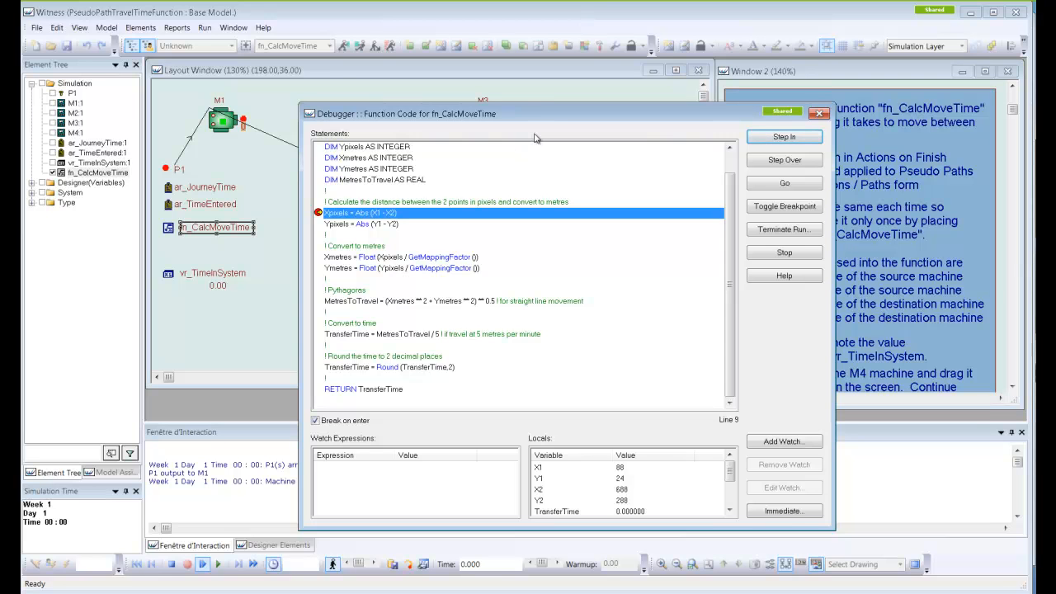
Move the debugger aside to compare the X1, Y1, X2 and Y2 parameters with the layout positions of machines M1 and M4
drag(348, 116, 489, 171)
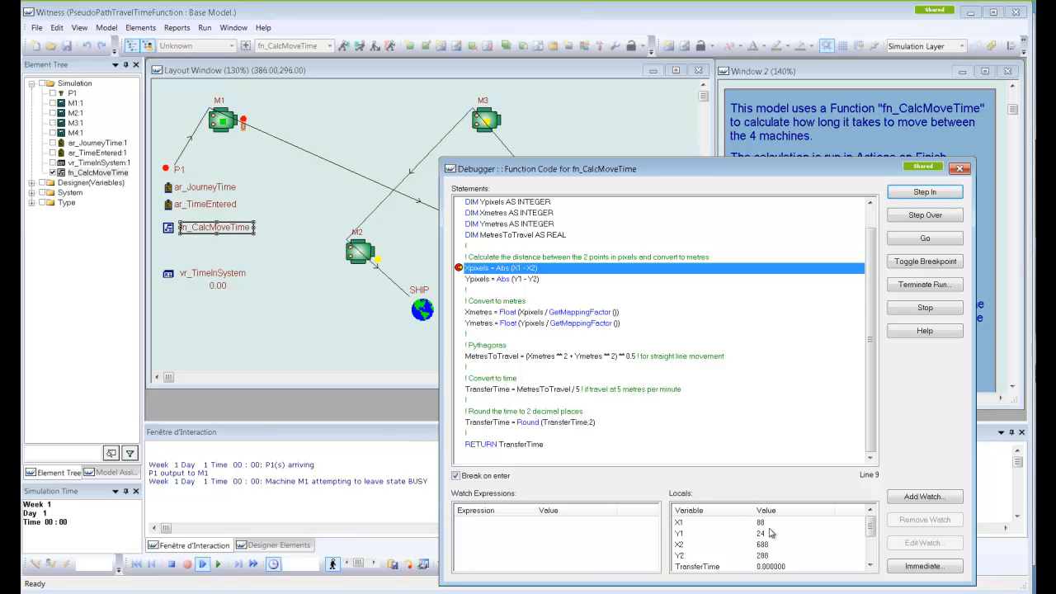
drag(571, 179, 764, 163)
drag(686, 161, 801, 178)
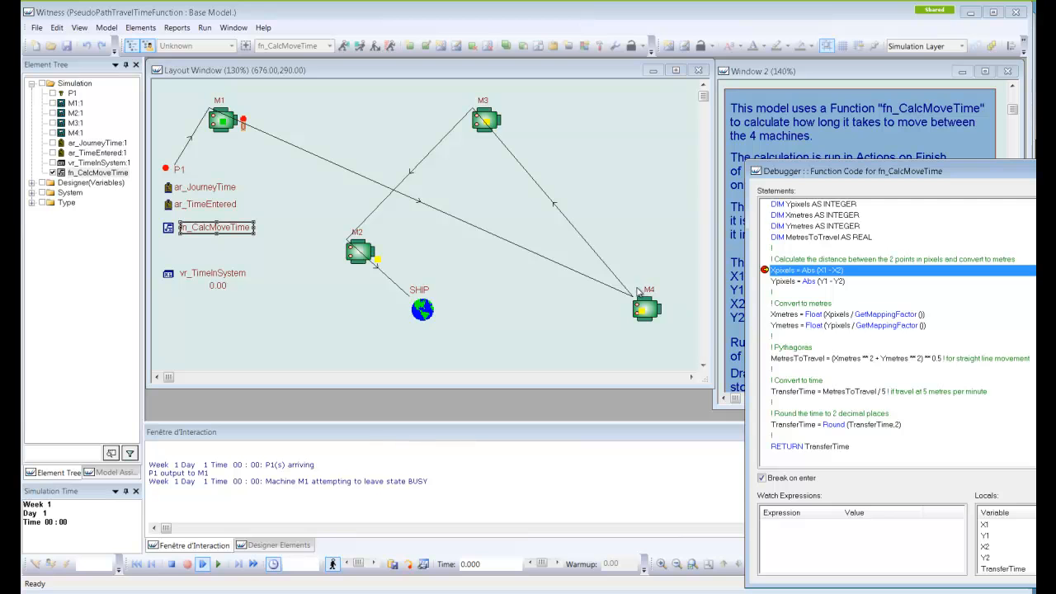
drag(850, 171, 419, 87)
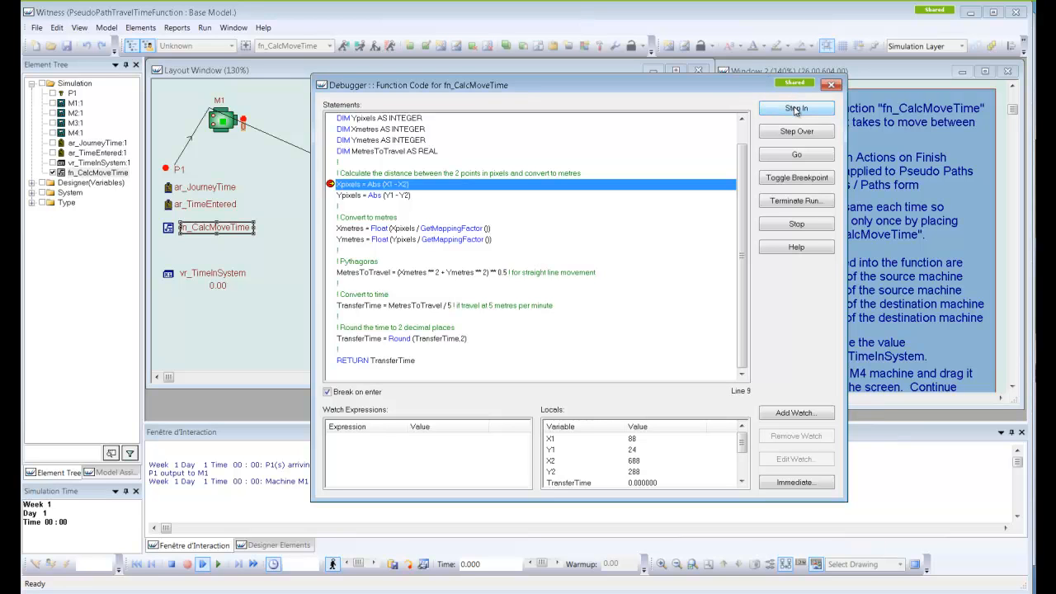
Step through the Xpixels and Ypixels calculations in fn_CalcMoveTime and check both results among the local variables
key(Return)
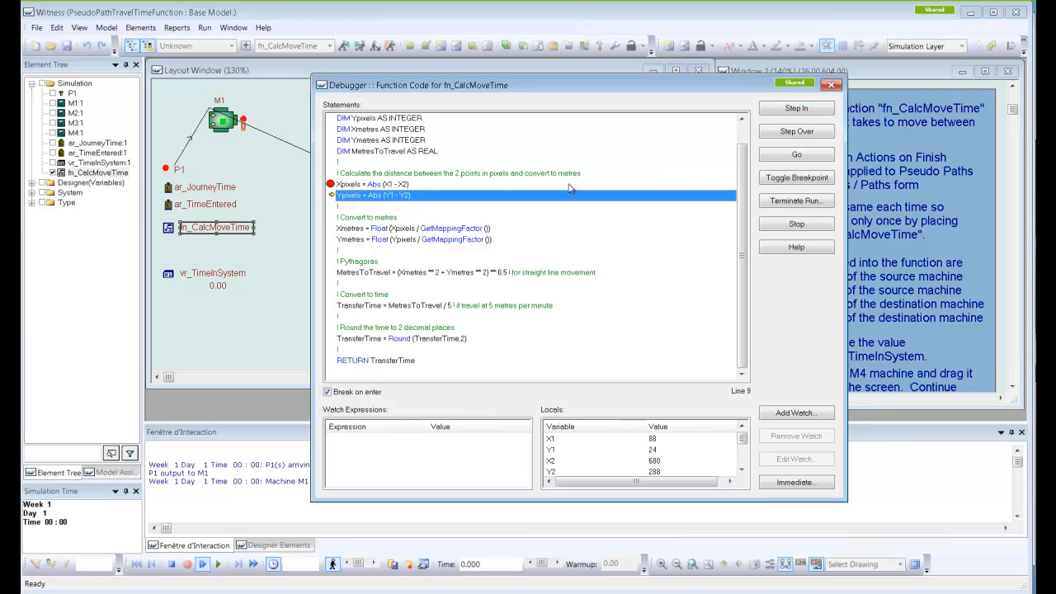
key(Return)
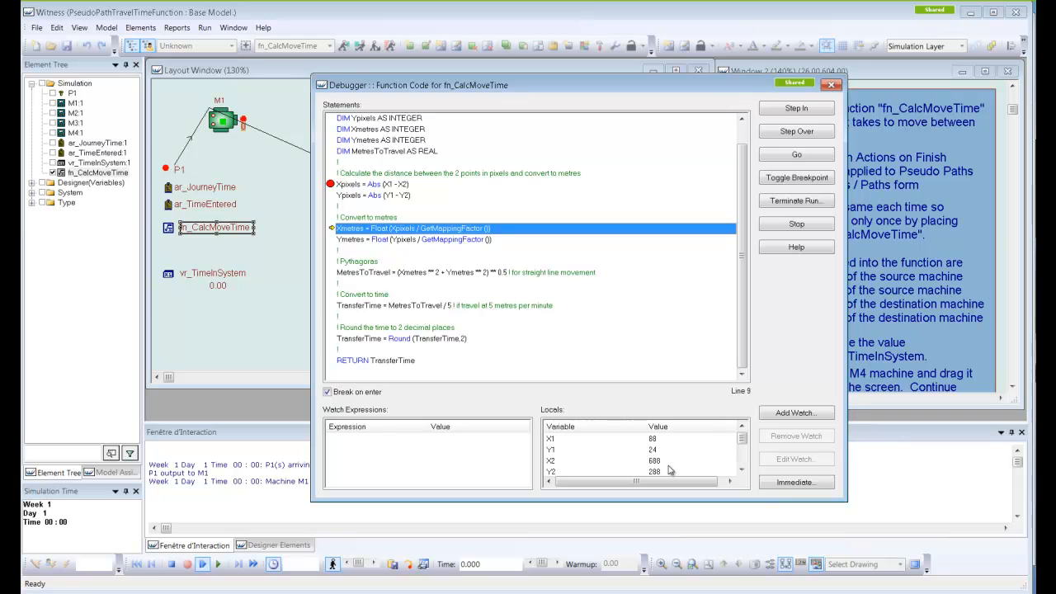
click(741, 471)
click(741, 471)
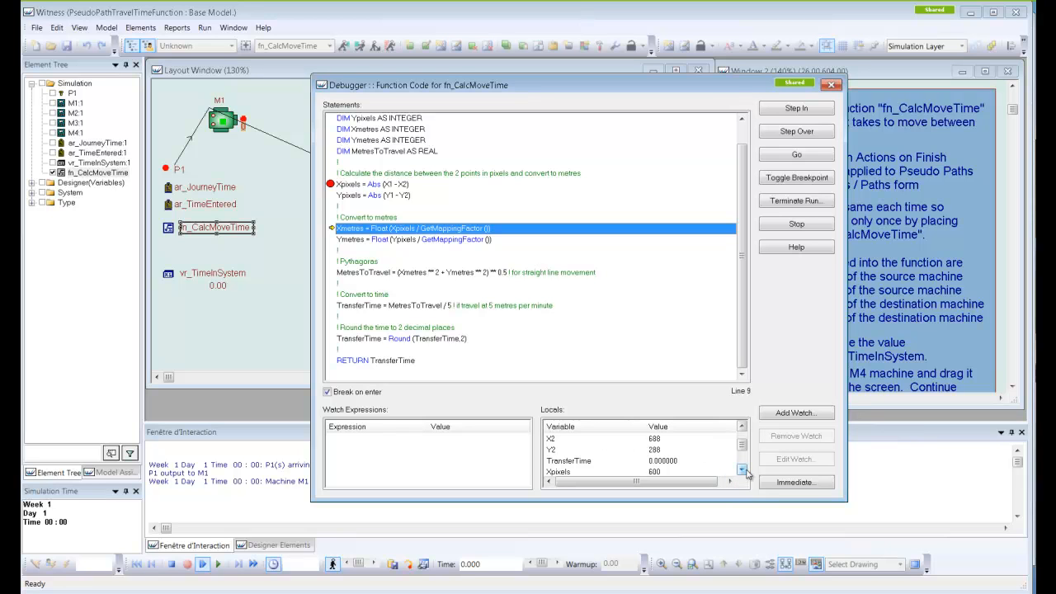
click(741, 471)
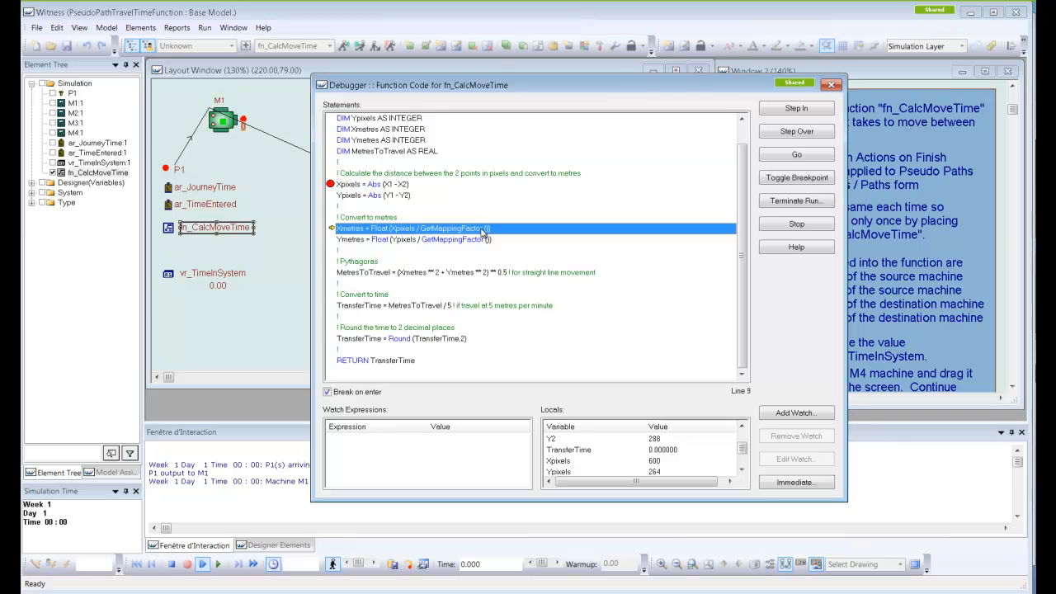
Step through the metres, Pythagoras, time and rounding lines, check the local TransferTime, and step past the RETURN statement
key(F10)
key(F10)
key(F10)
key(F10)
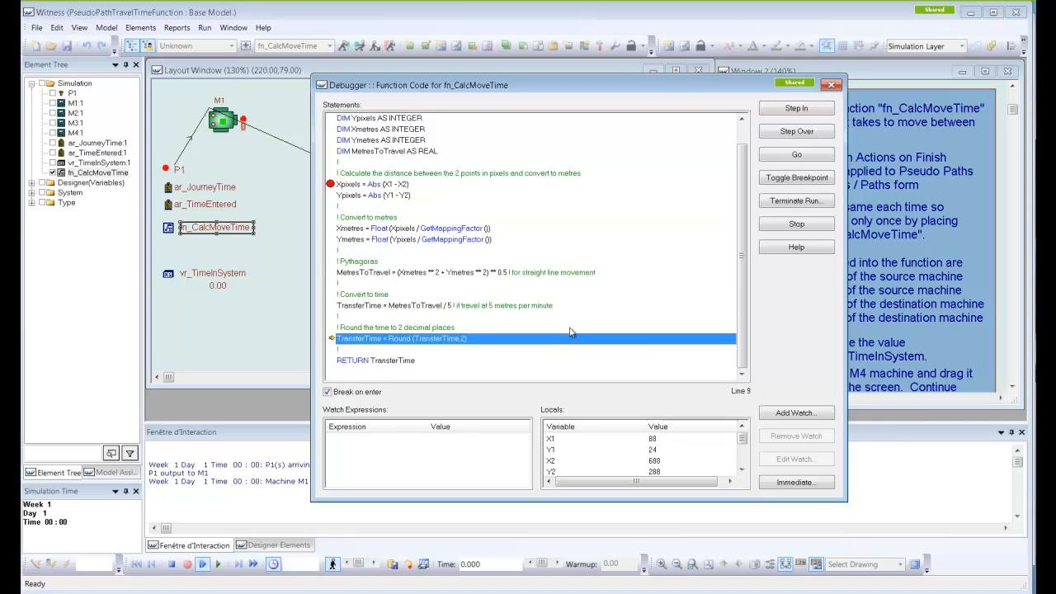
key(F10)
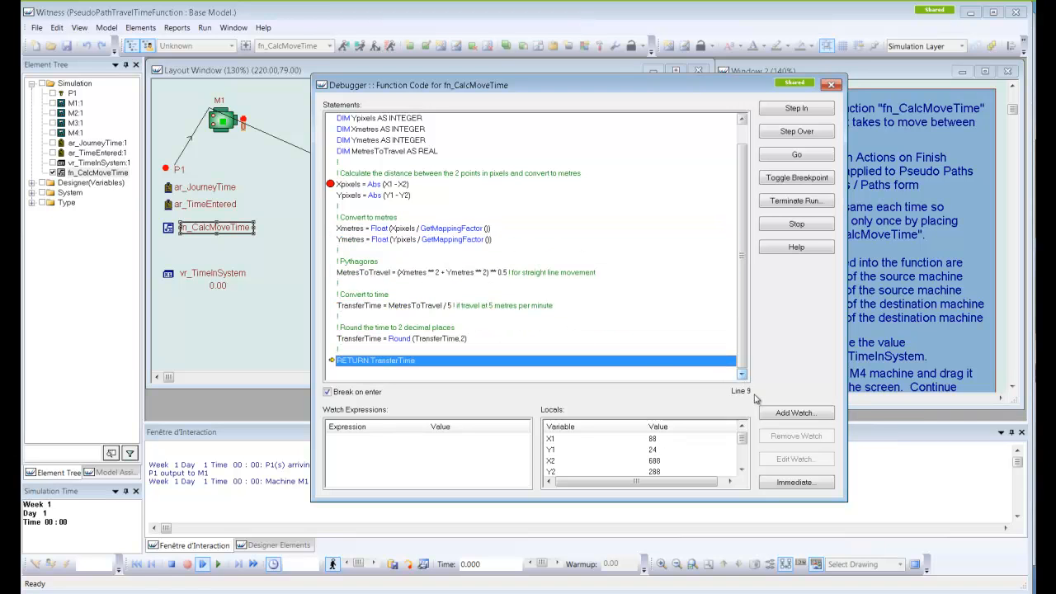
click(741, 469)
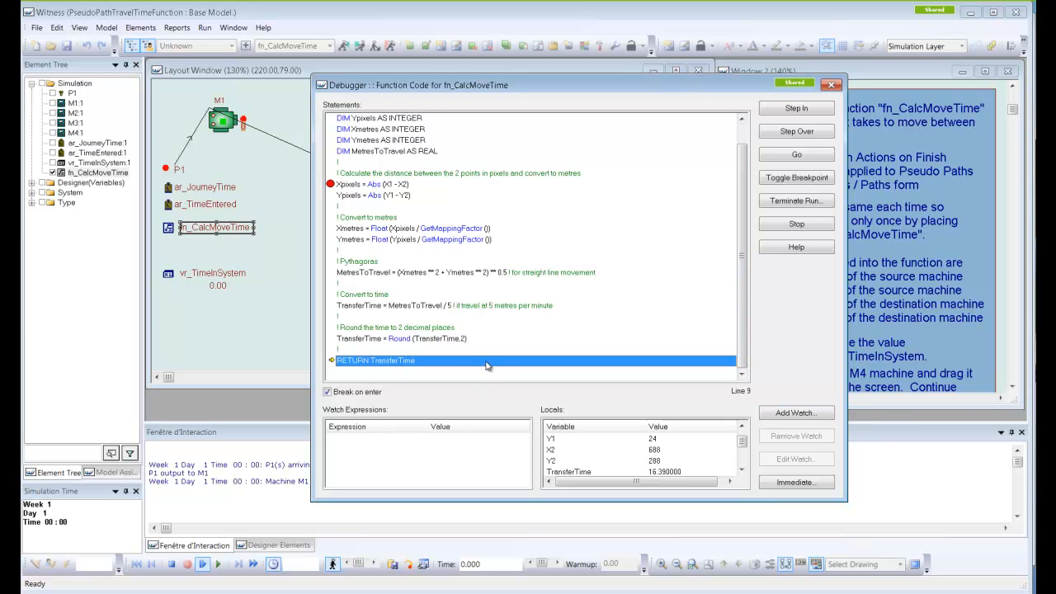
key(Return)
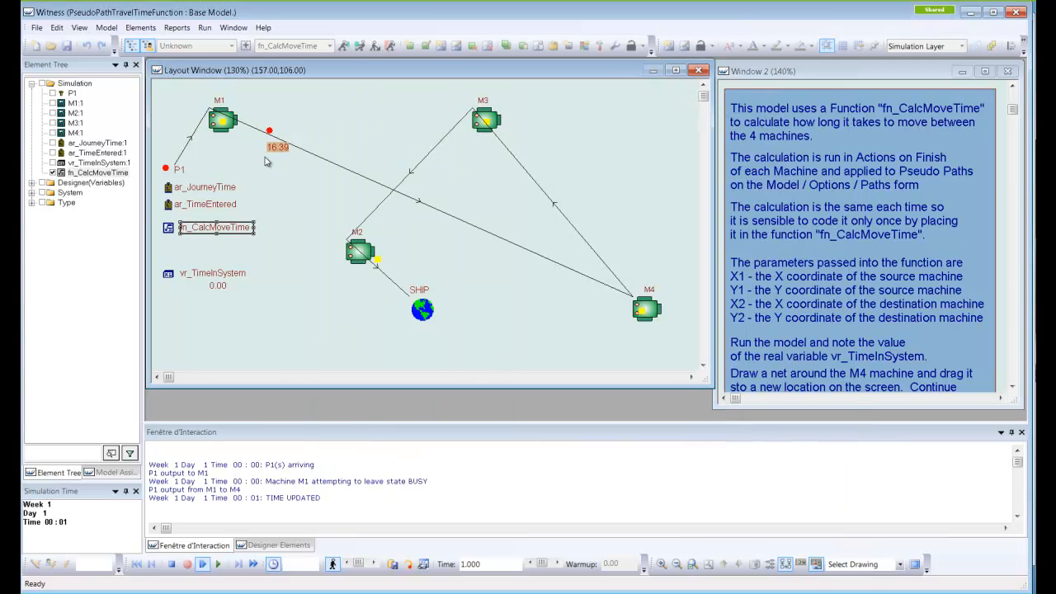
Stop the model and disable breaking on entry in the debugger for the function body of fn_CalcMoveTime
click(171, 564)
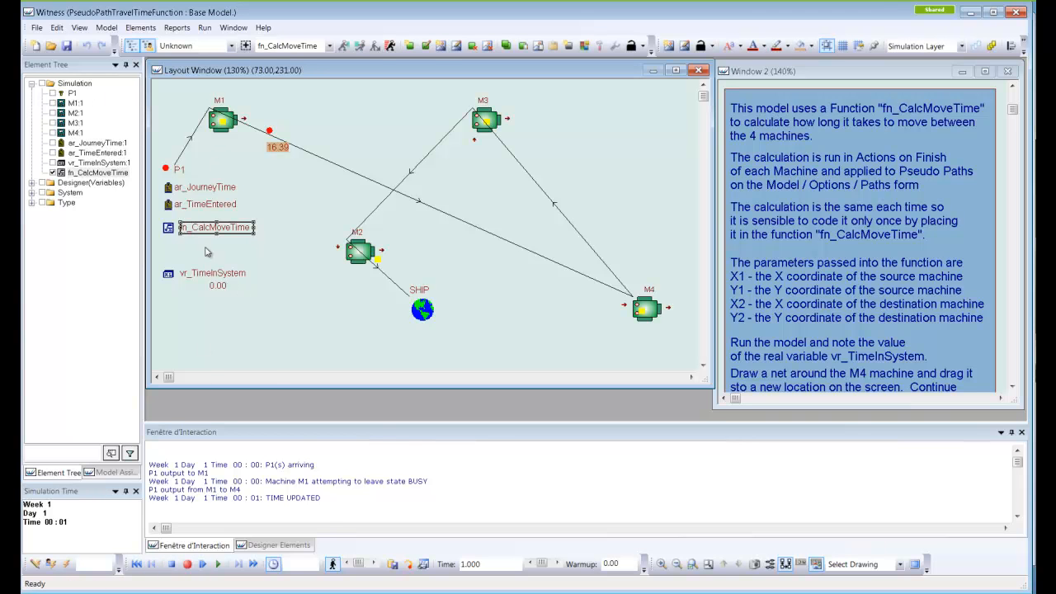
double_click(202, 227)
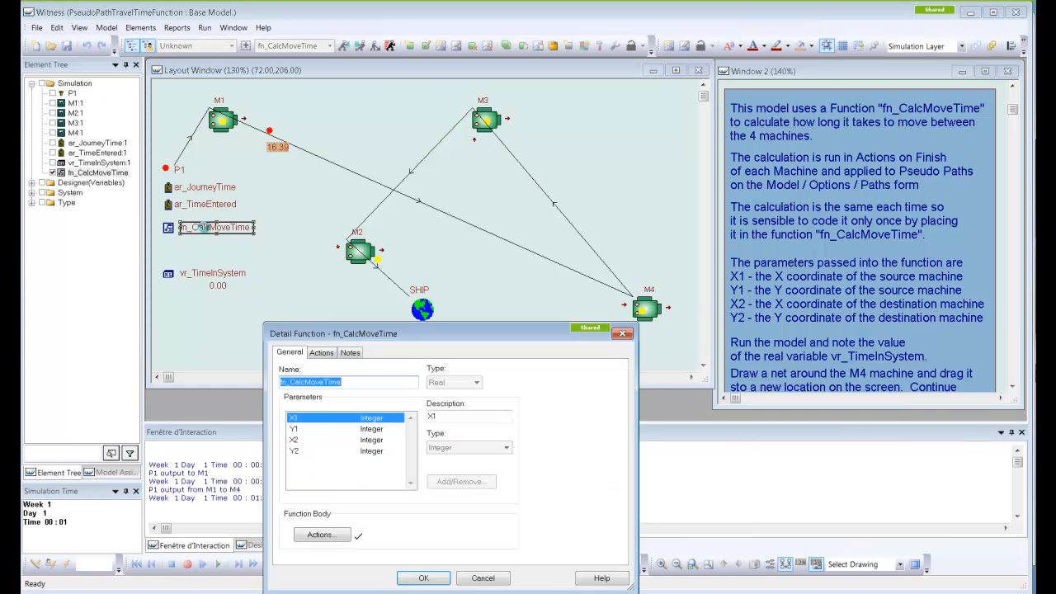
click(320, 535)
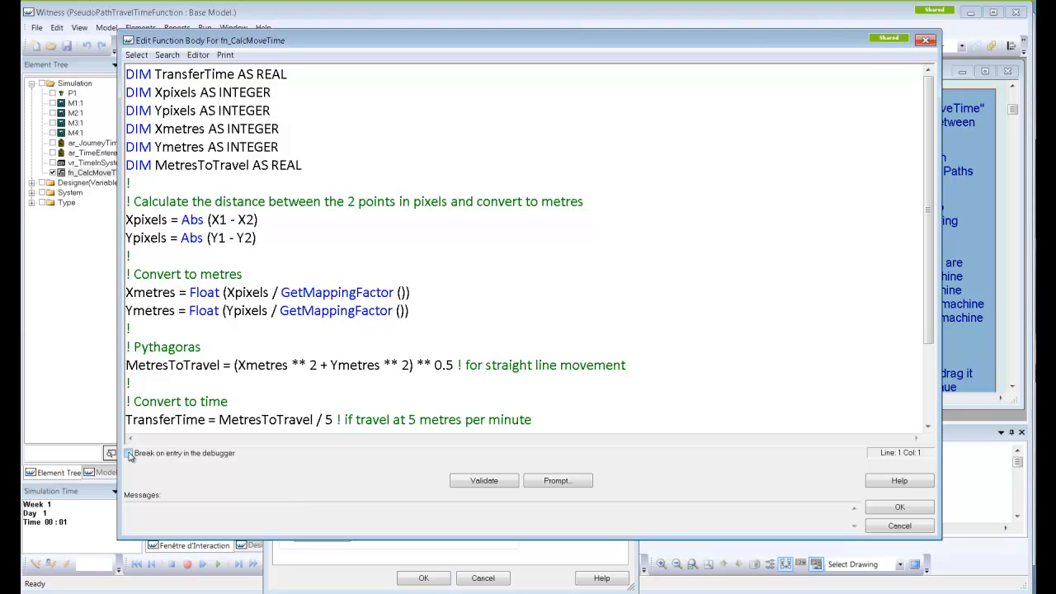
click(897, 509)
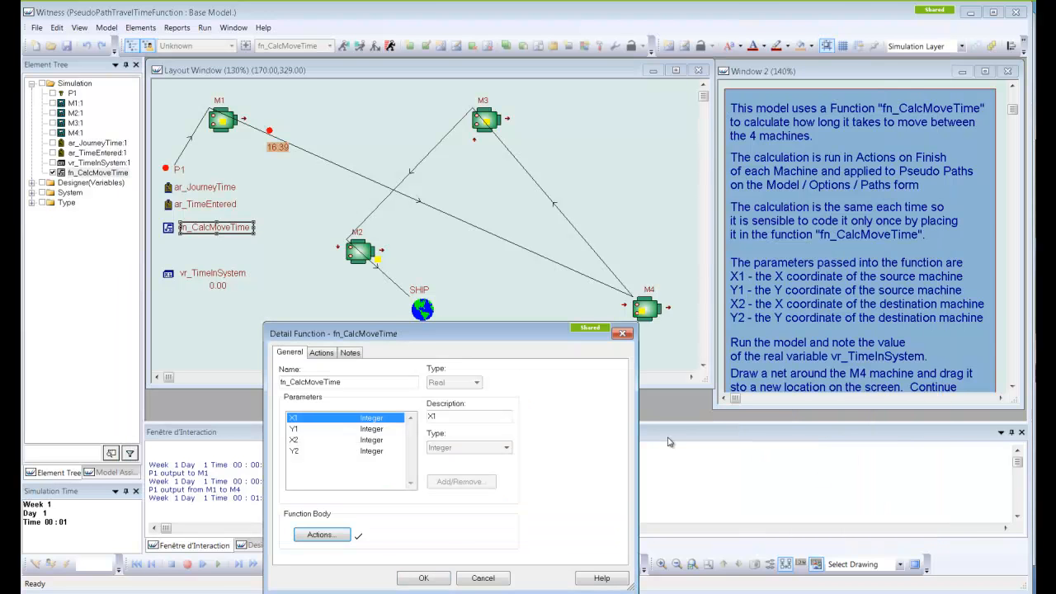
click(436, 577)
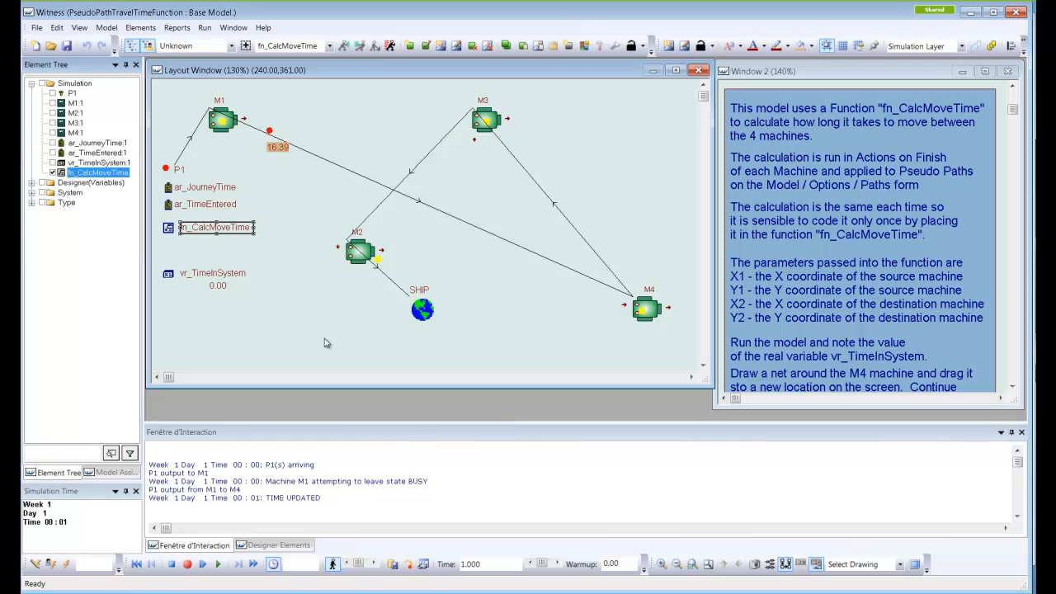
Run and stop the model before and after moving machine M4 to just below M3, comparing the vr_TimeInSystem values
click(217, 563)
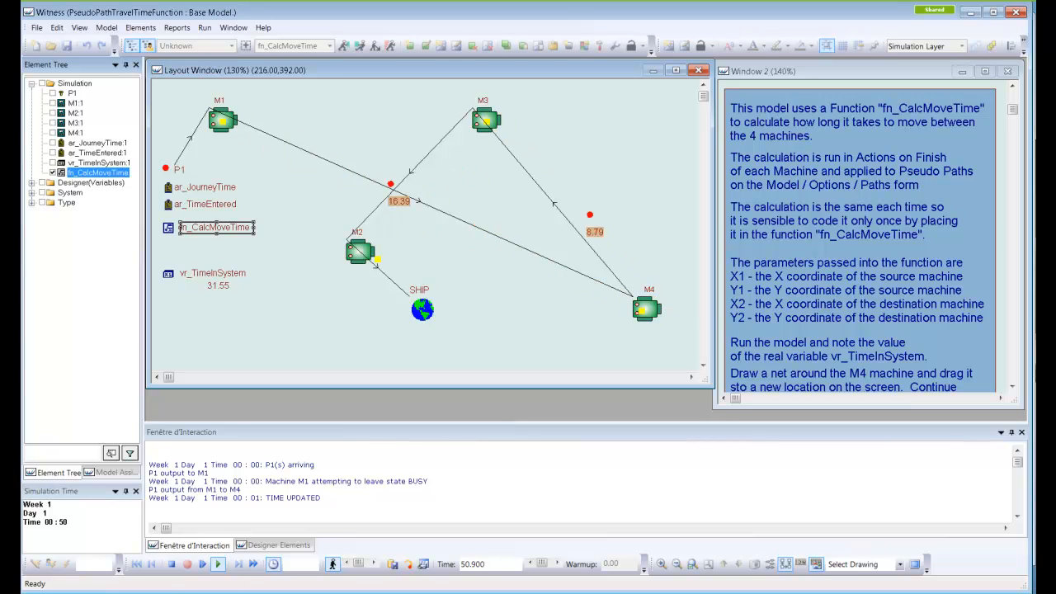
click(172, 568)
drag(685, 354, 472, 231)
click(530, 300)
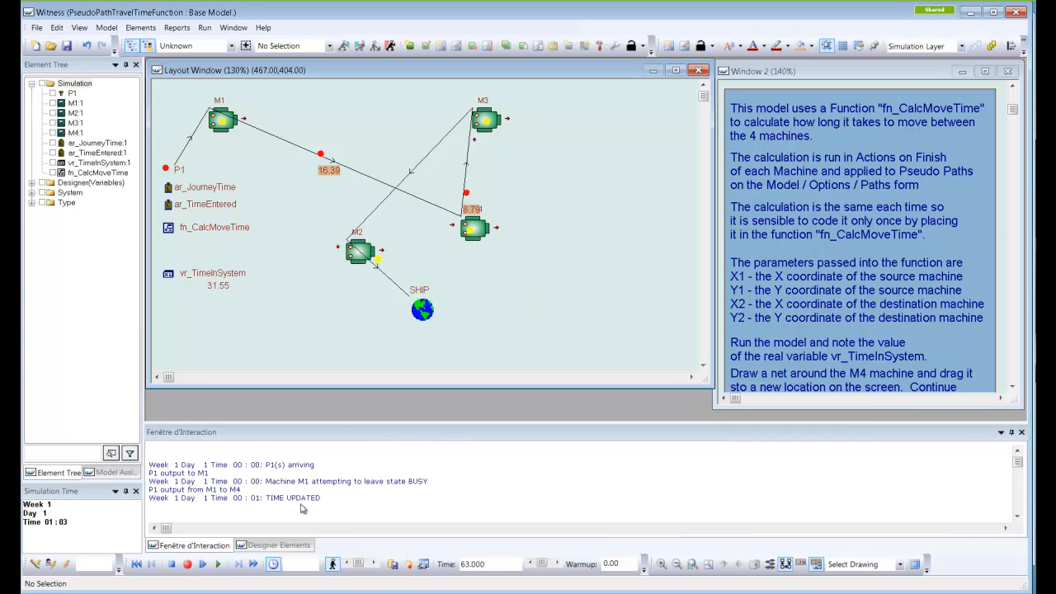
click(218, 565)
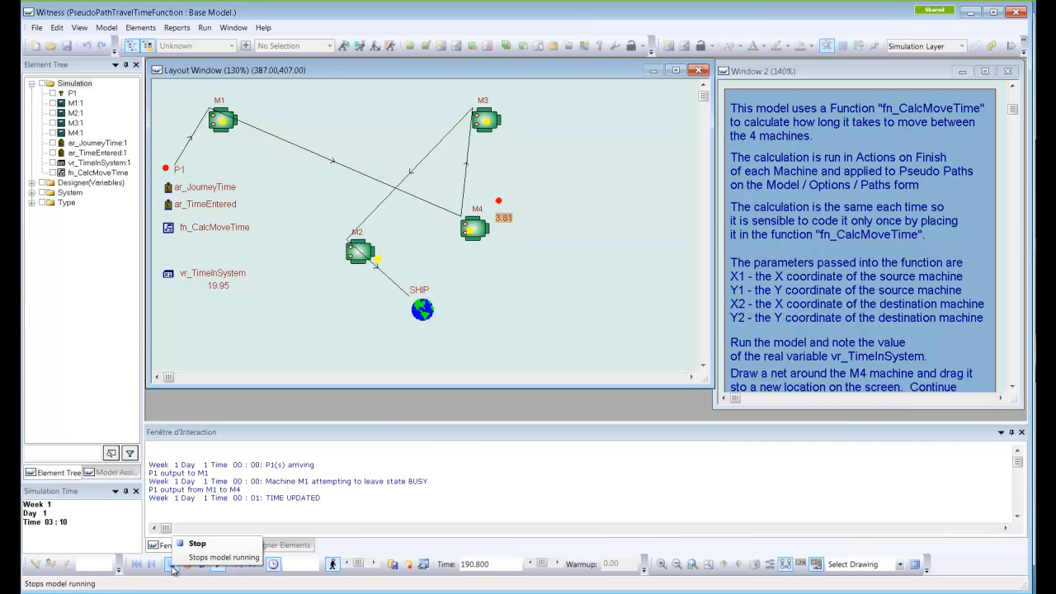
click(172, 565)
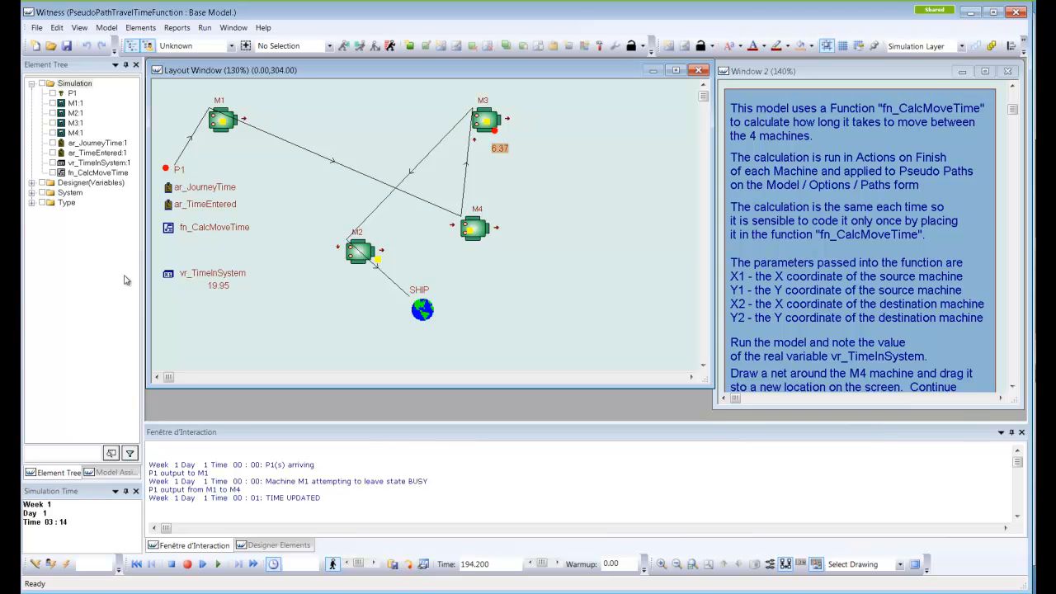
Open the OfficeMovement.mod model without saving changes to PseudoPathTravelTimeFunction.mod
click(50, 45)
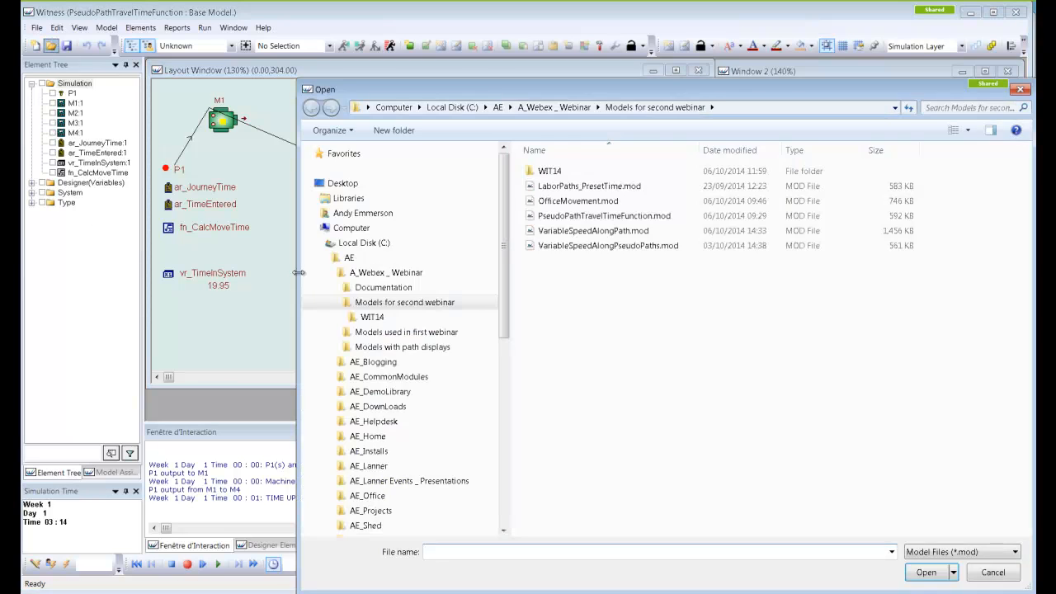
click(578, 201)
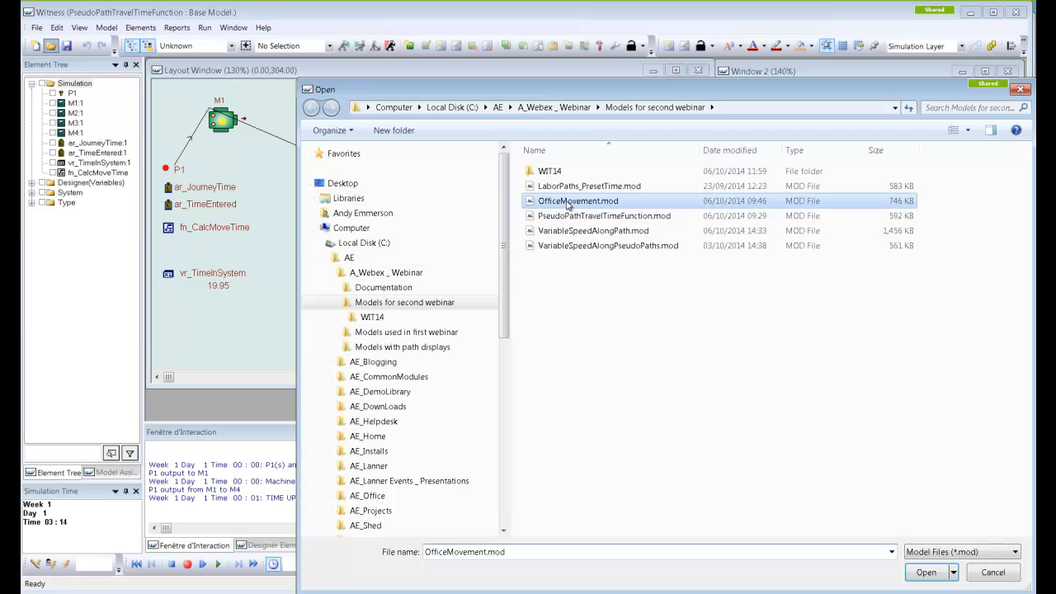
click(926, 573)
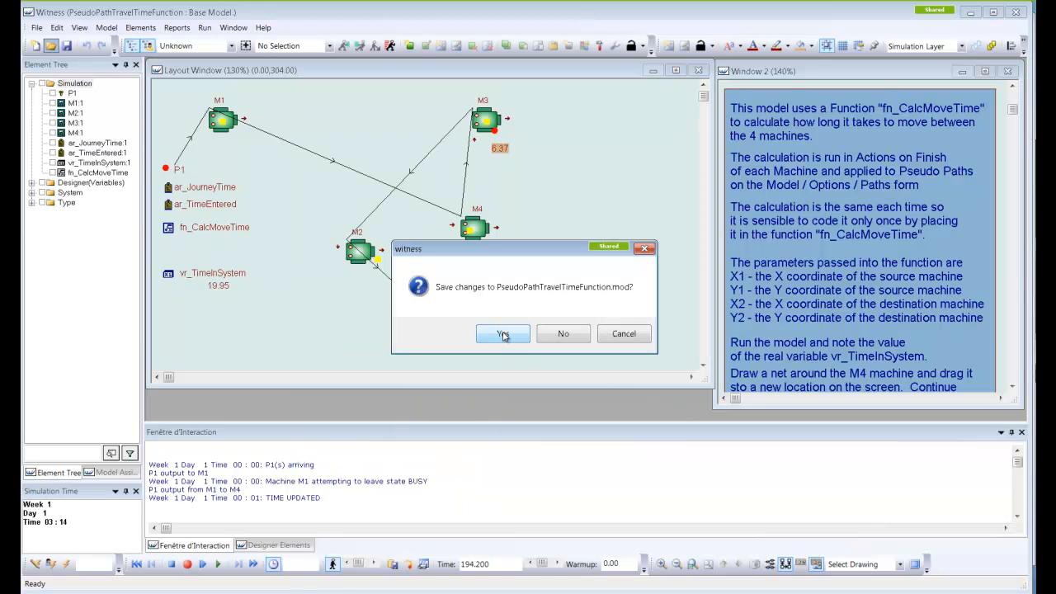
click(564, 334)
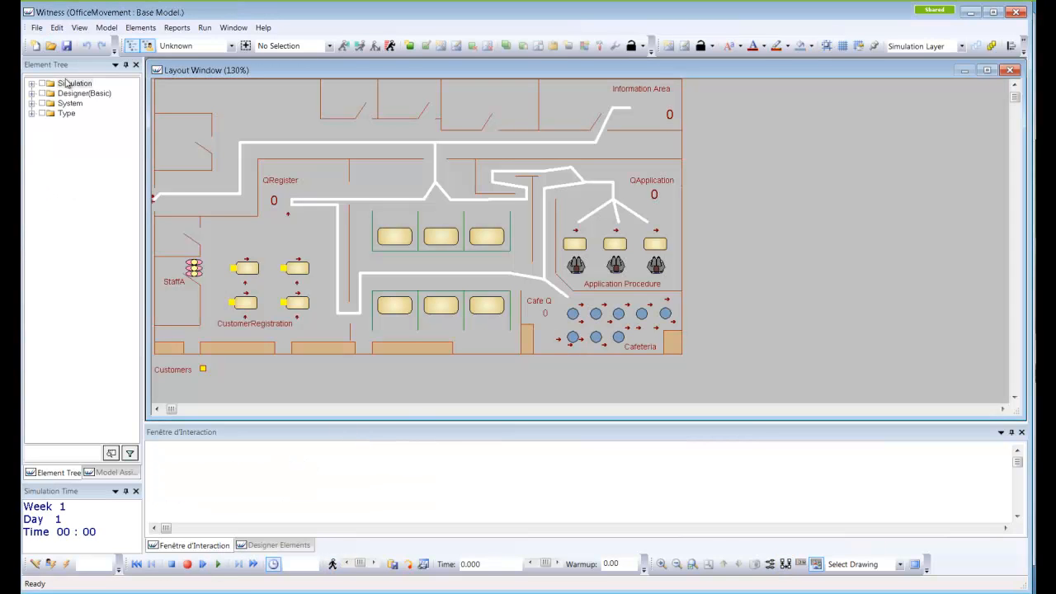
Locate OfficeMovement.mod among the sample models offered on the Start Page, and return to the layout without opening it
click(79, 28)
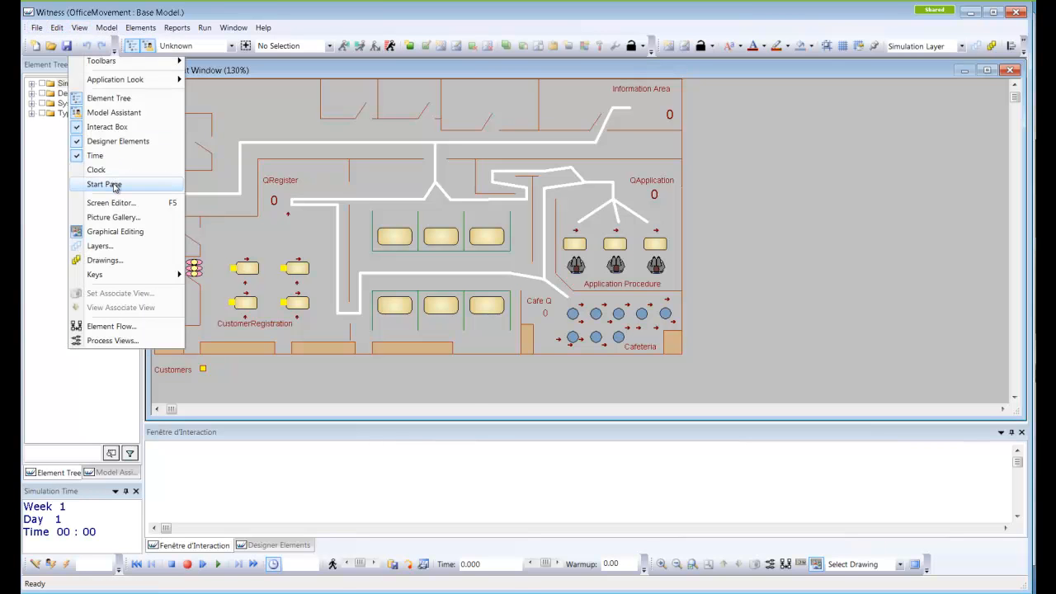
click(113, 184)
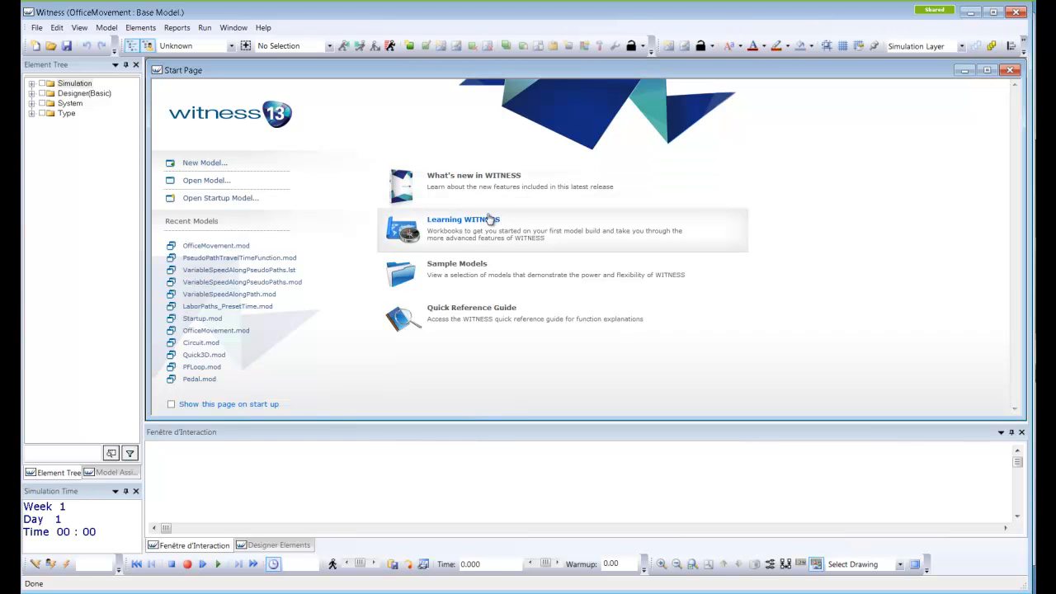
click(466, 266)
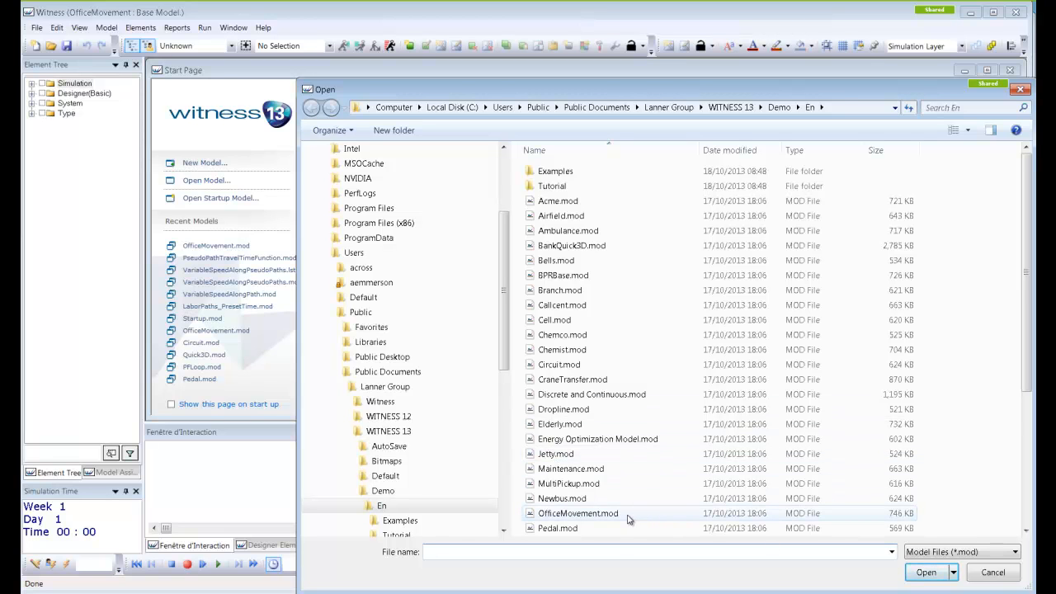
click(992, 573)
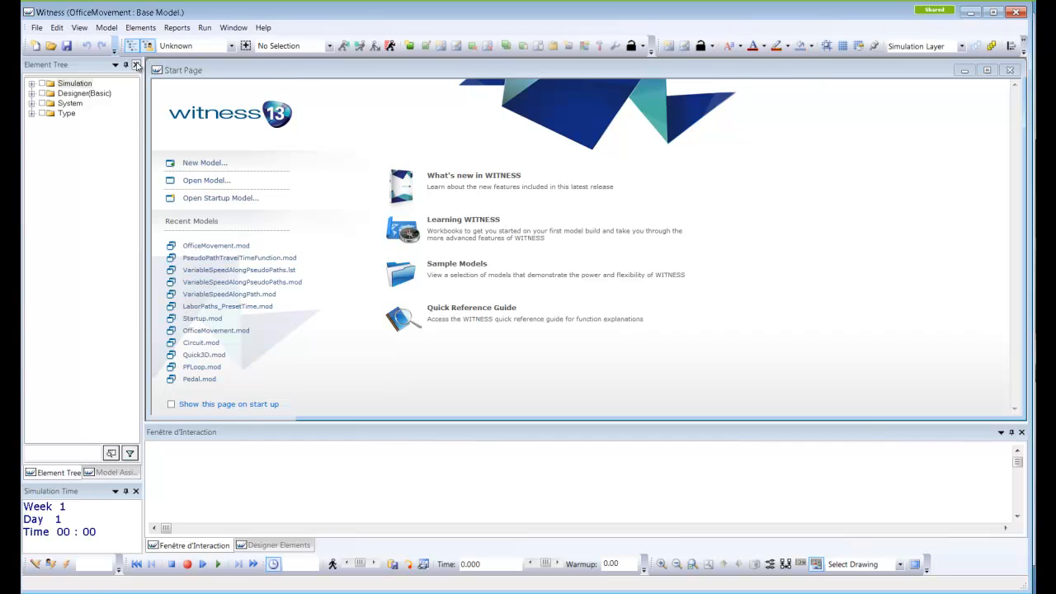
click(1010, 70)
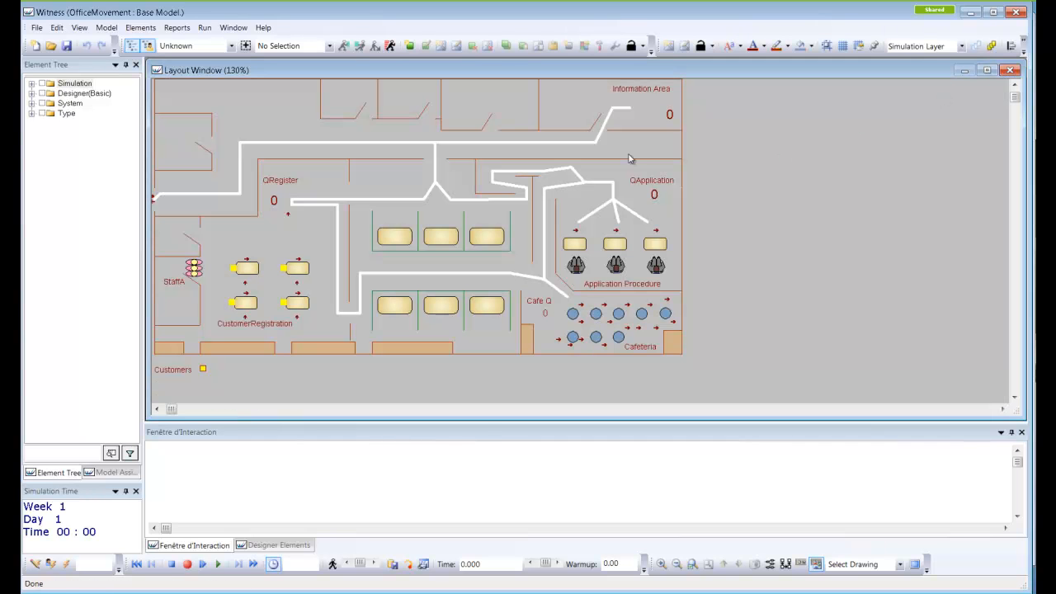
Expand the Simulation elements, run the OfficeMovement model to watch customers move along the paths, and stop it
click(32, 84)
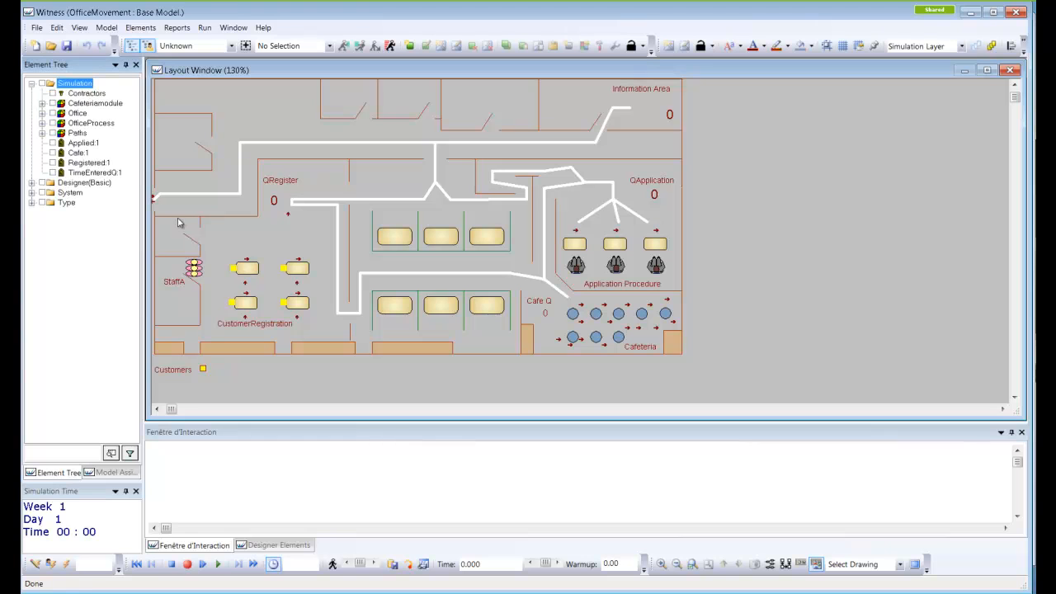
click(217, 564)
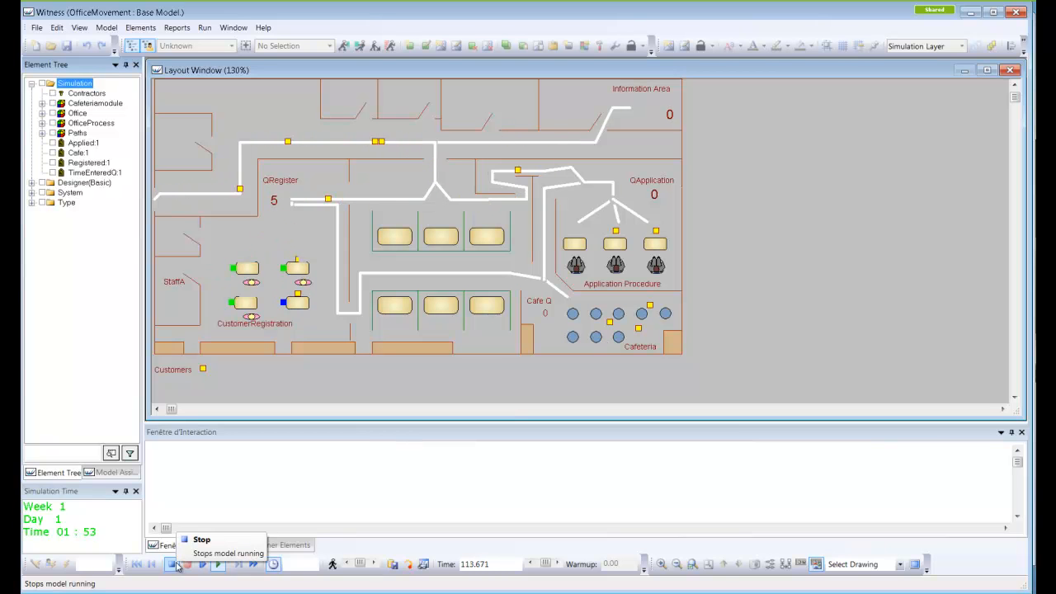
click(174, 564)
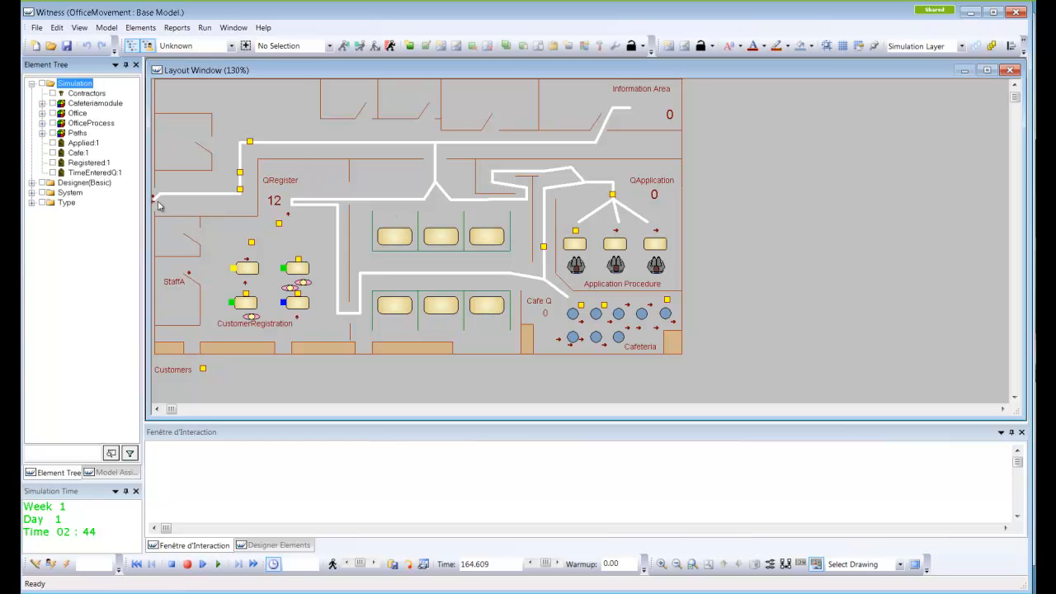
Trace the customers' route from the office entrance to QRegister by selecting Path001 and Path005 in the layout
click(157, 409)
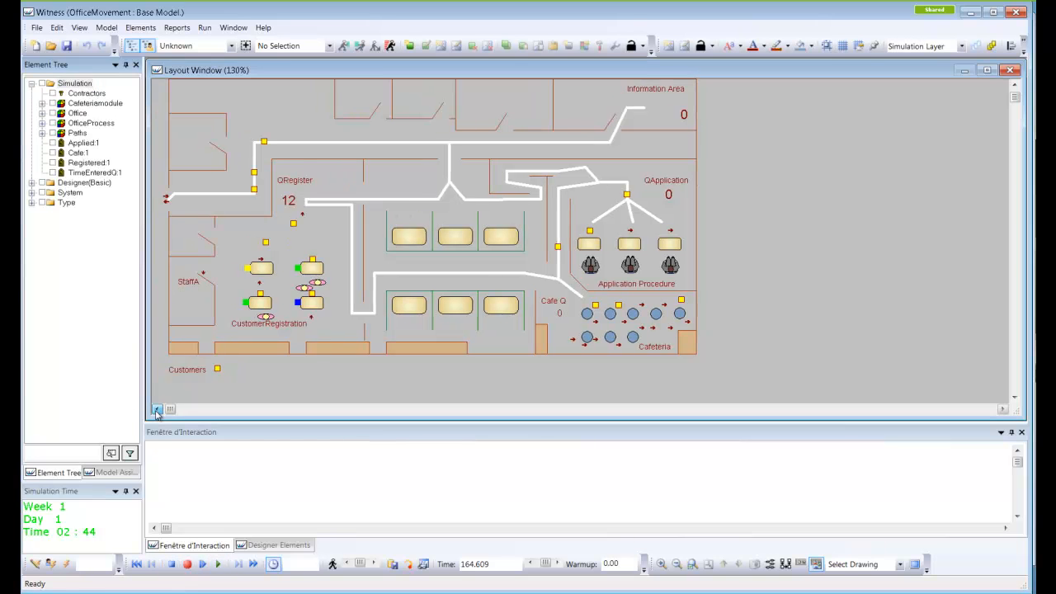
click(203, 196)
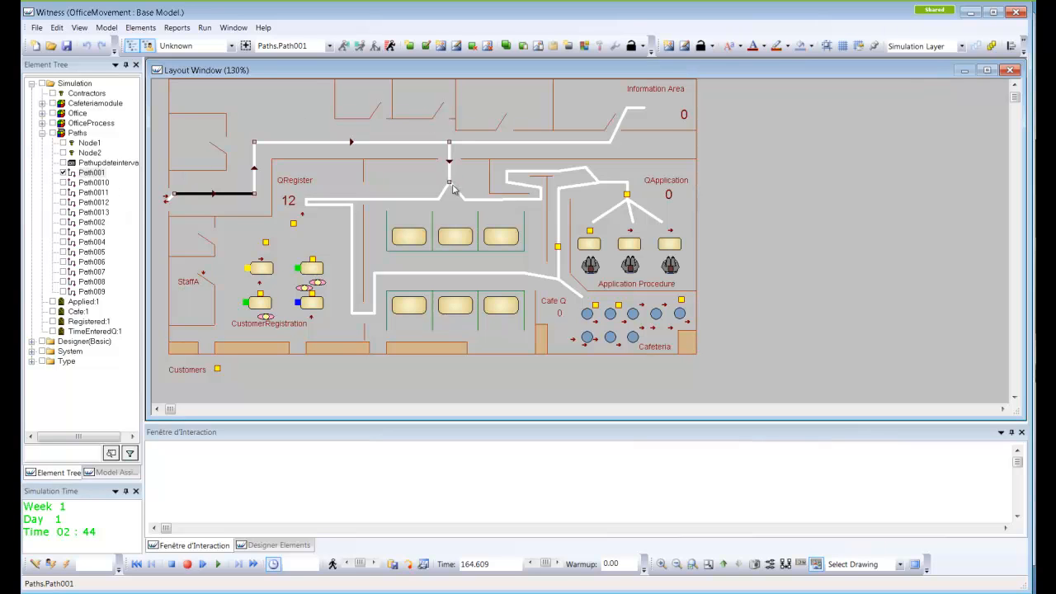
click(417, 202)
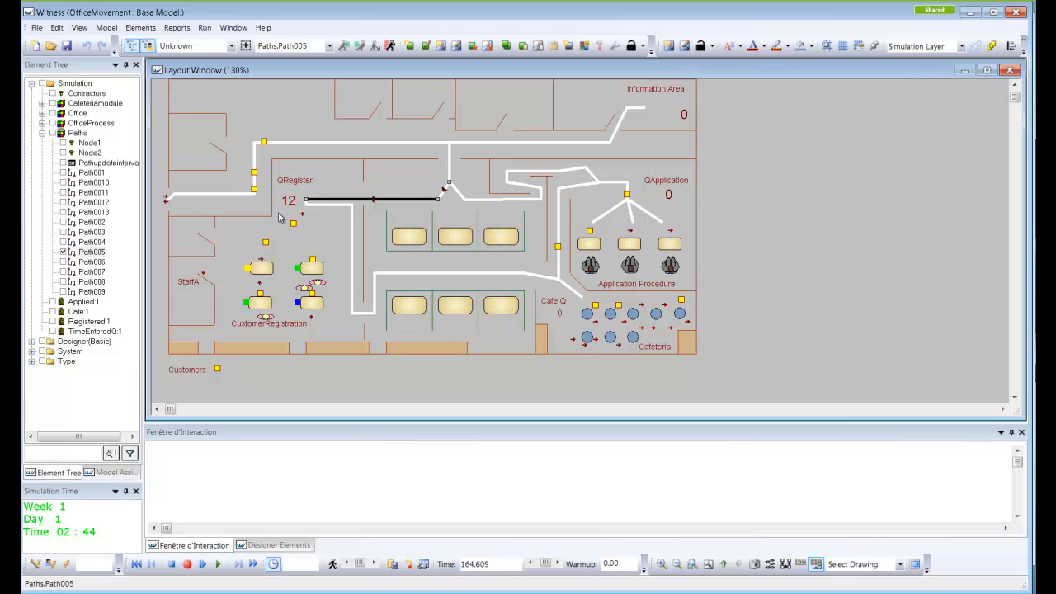
Trace the route toward QApplication by selecting Path006 and Path004 in the layout
click(494, 202)
click(493, 202)
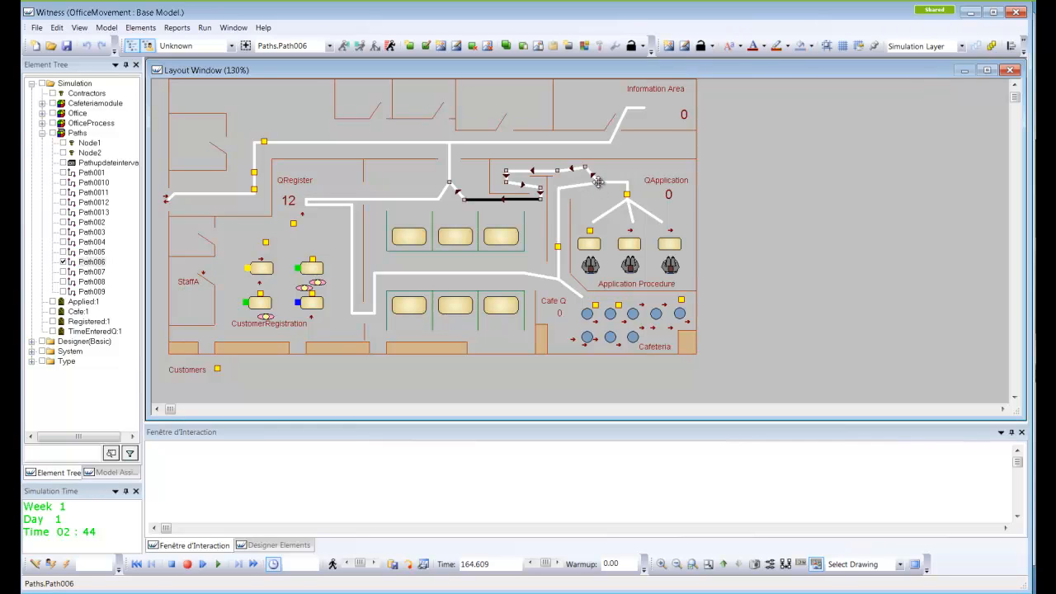
click(625, 183)
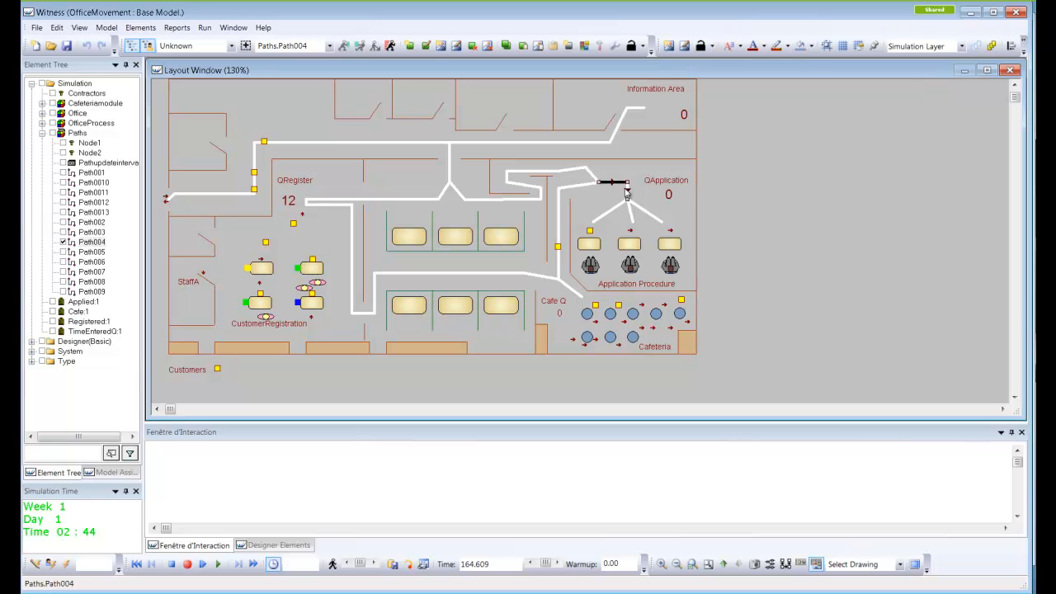
Review Path001's traverse time, source and destination, locate its Office.Entrance source in the layout, and close the details without changes
double_click(355, 143)
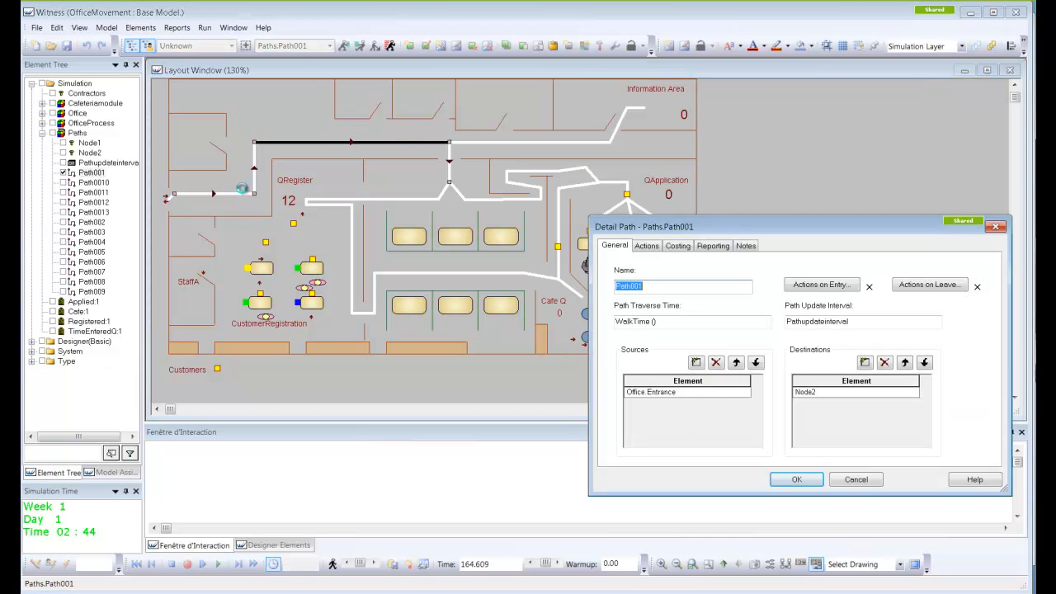
click(167, 199)
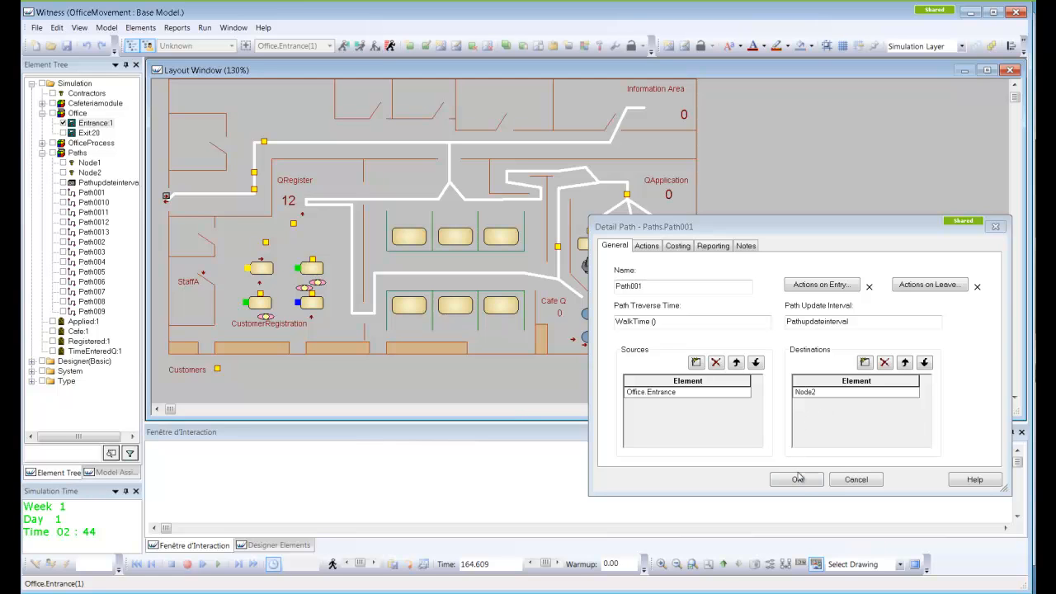
click(854, 480)
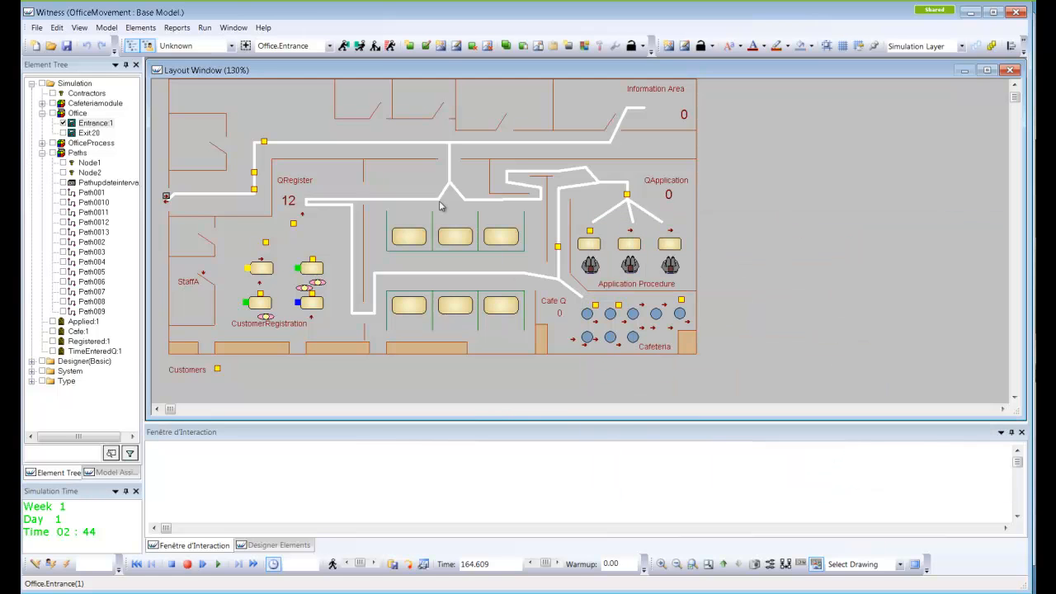
Review Path005's traverse time, source and destination, locate its QRegister destination among the OfficeProcess elements, and close the details
click(424, 199)
double_click(423, 199)
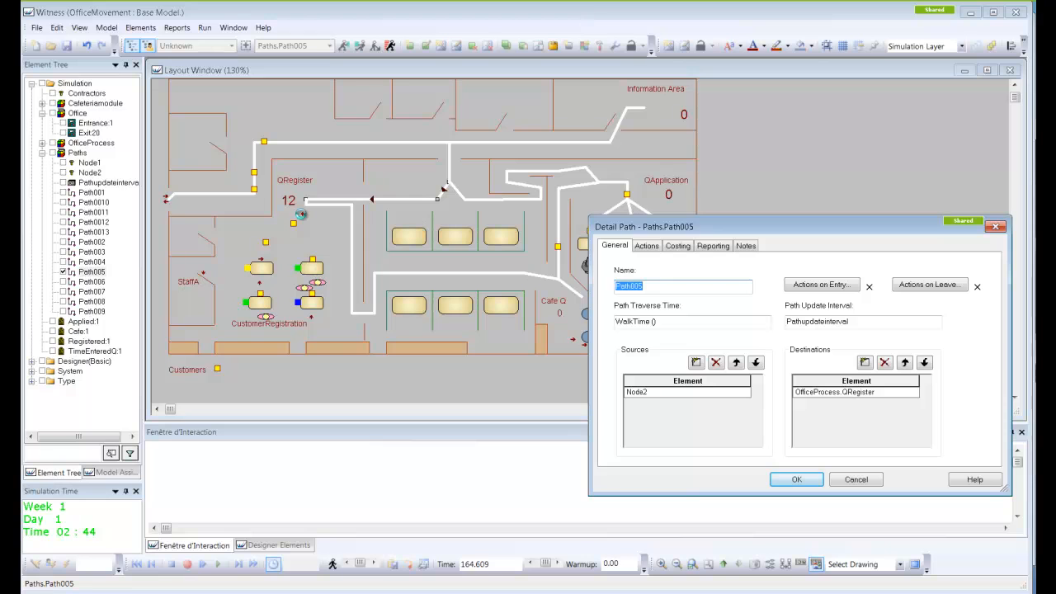
click(301, 213)
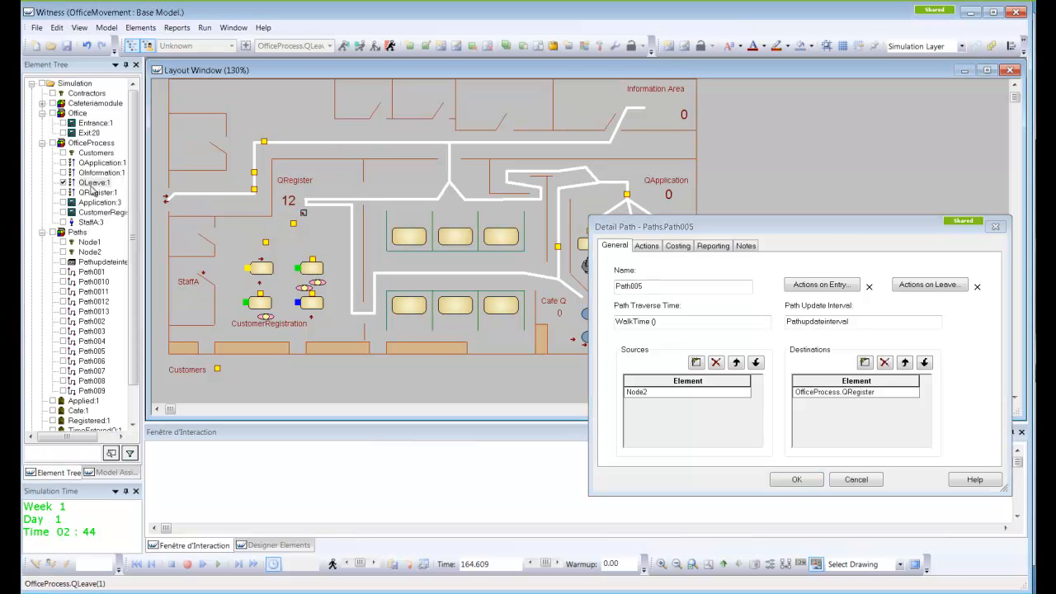
click(96, 193)
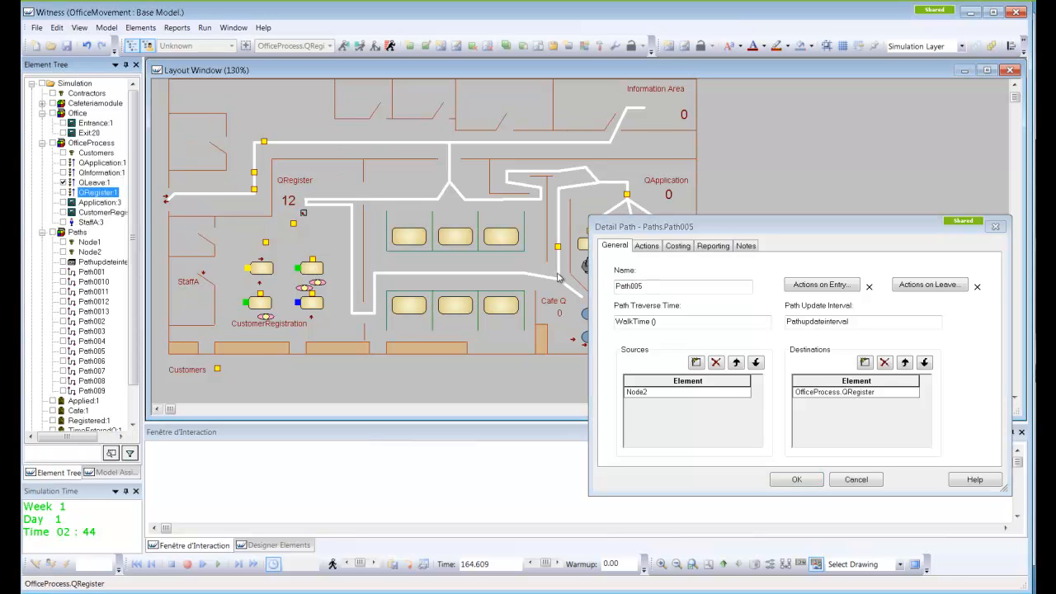
click(491, 201)
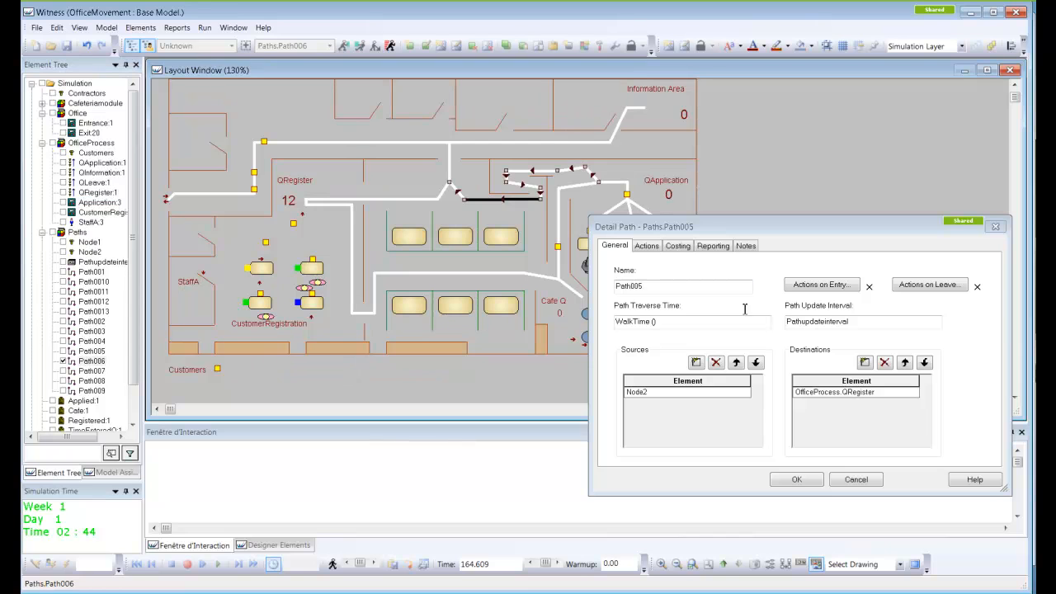
click(995, 227)
Review Path006's traverse time and its source and destination nodes against the layout, and cancel the details
double_click(522, 200)
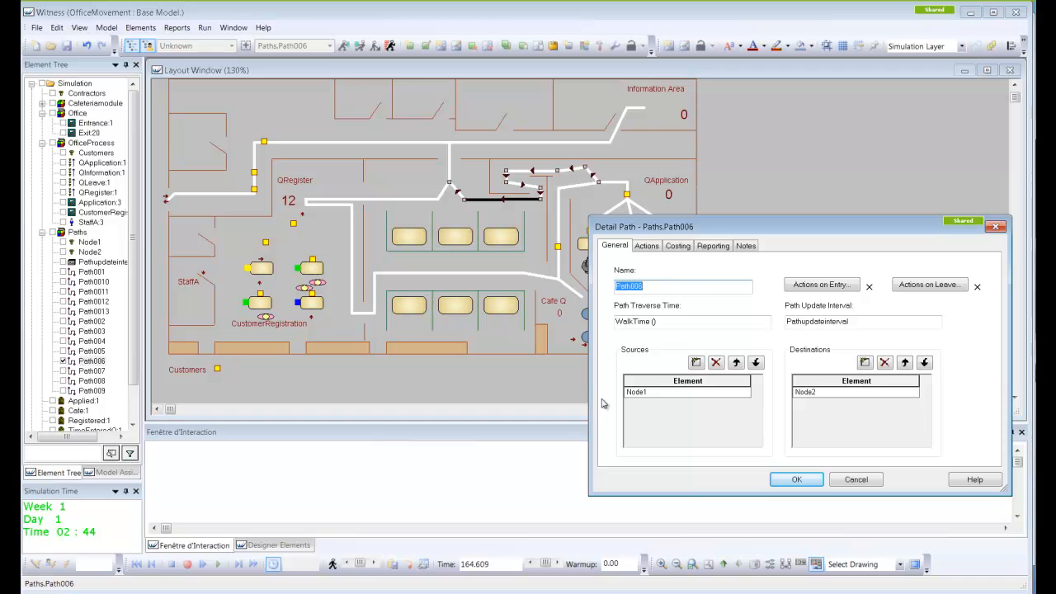
drag(716, 237, 649, 358)
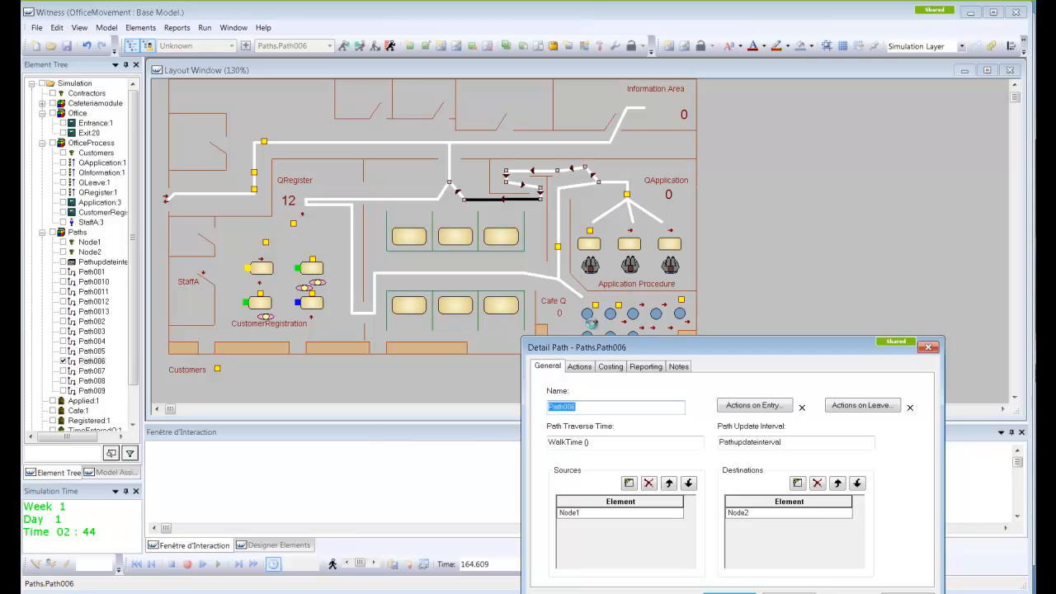
drag(643, 353, 662, 260)
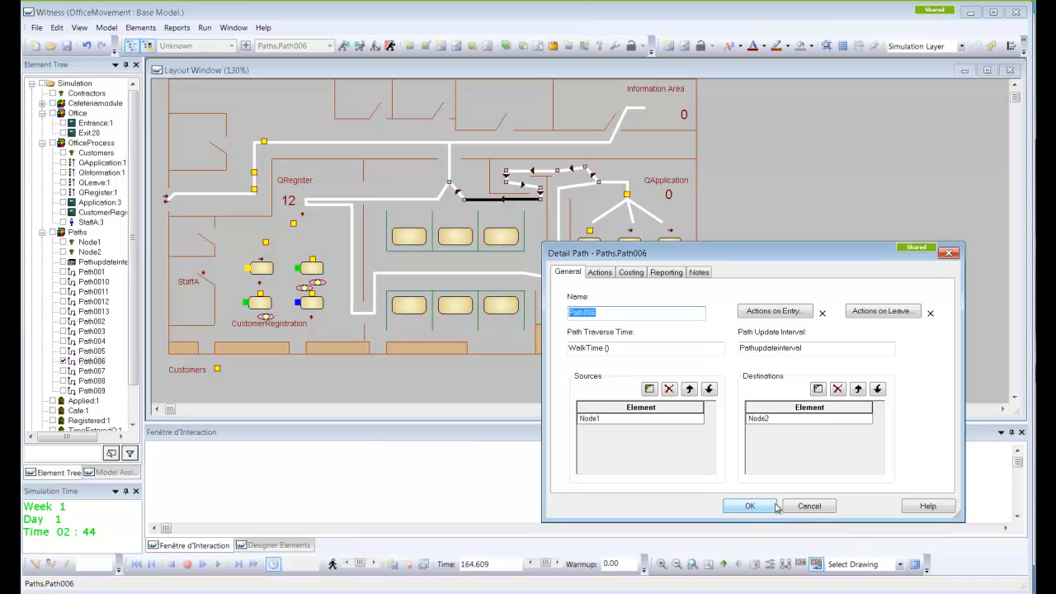
click(800, 508)
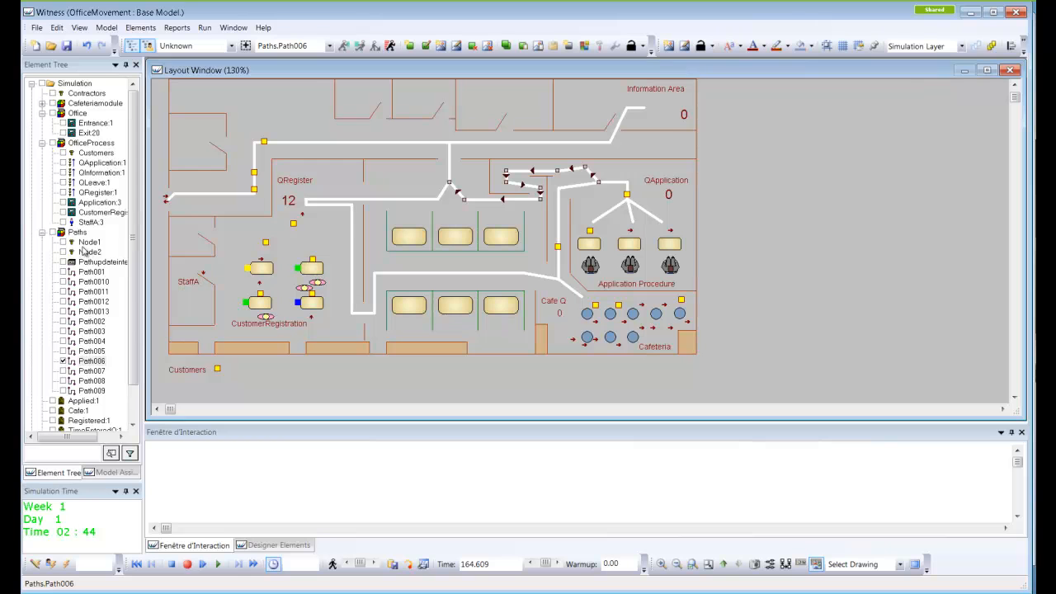
Review the part details of Node1 and Node2 in the Paths module, closing each without changes
click(41, 236)
click(41, 236)
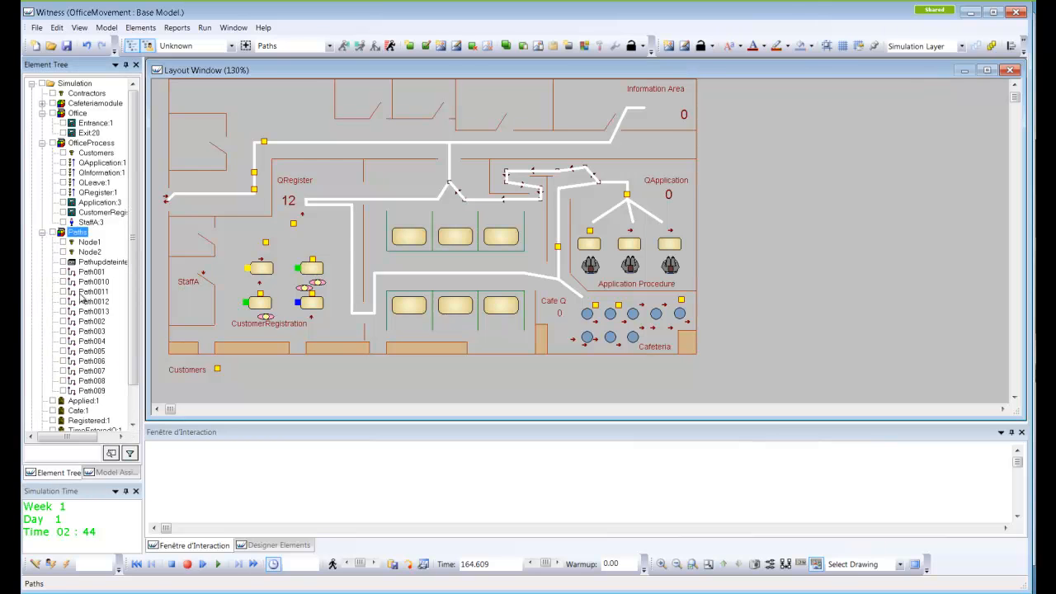
double_click(89, 242)
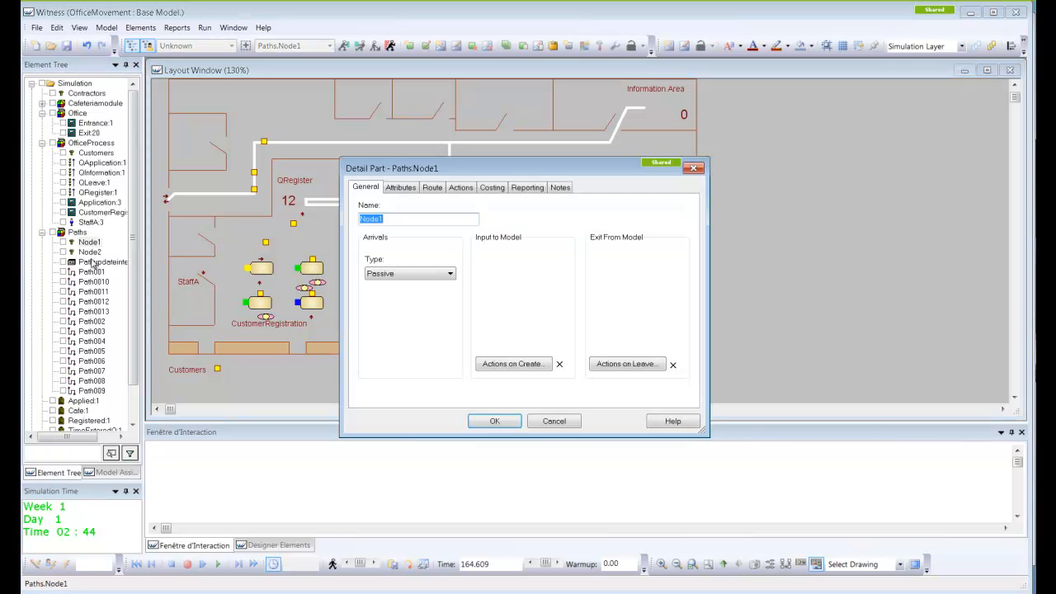
click(495, 421)
click(553, 421)
double_click(90, 252)
click(551, 421)
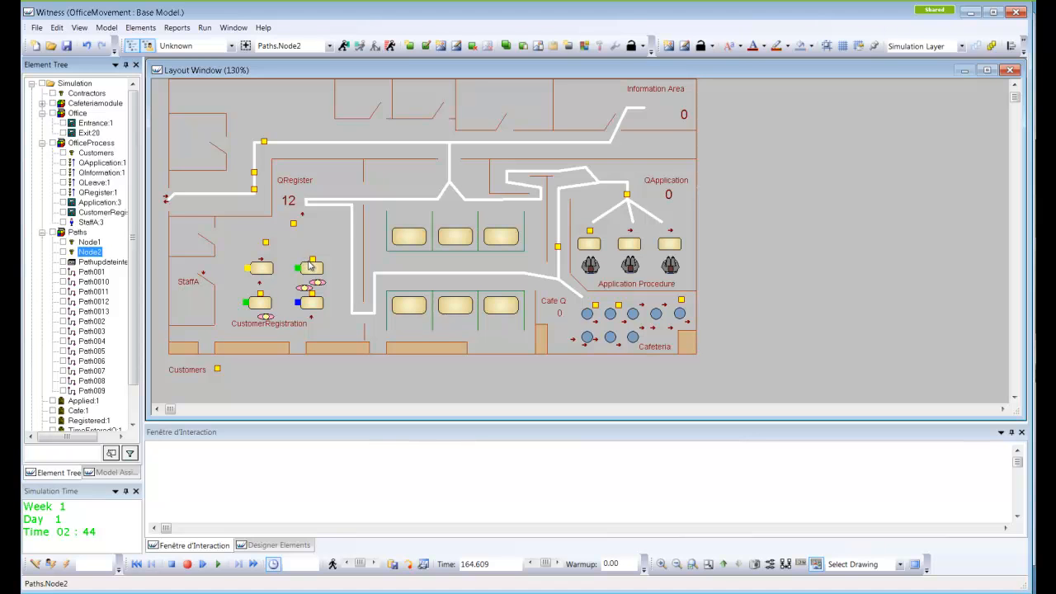
Close the OfficeMovement session, launch Witness 14 and open LabourPathsVR_WIT14.mod from the WIT14 folder
click(1017, 12)
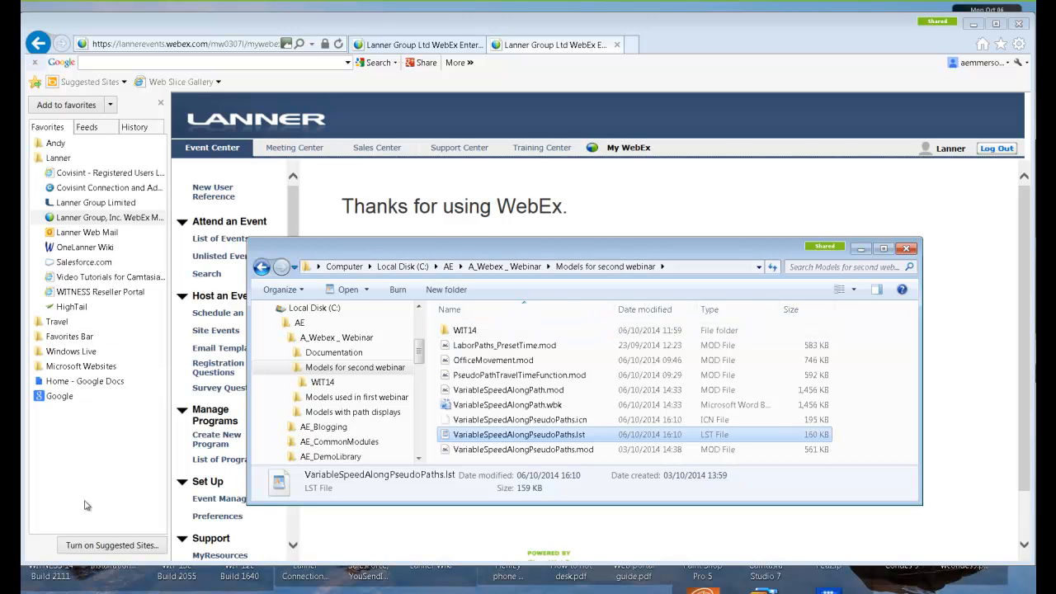
click(57, 575)
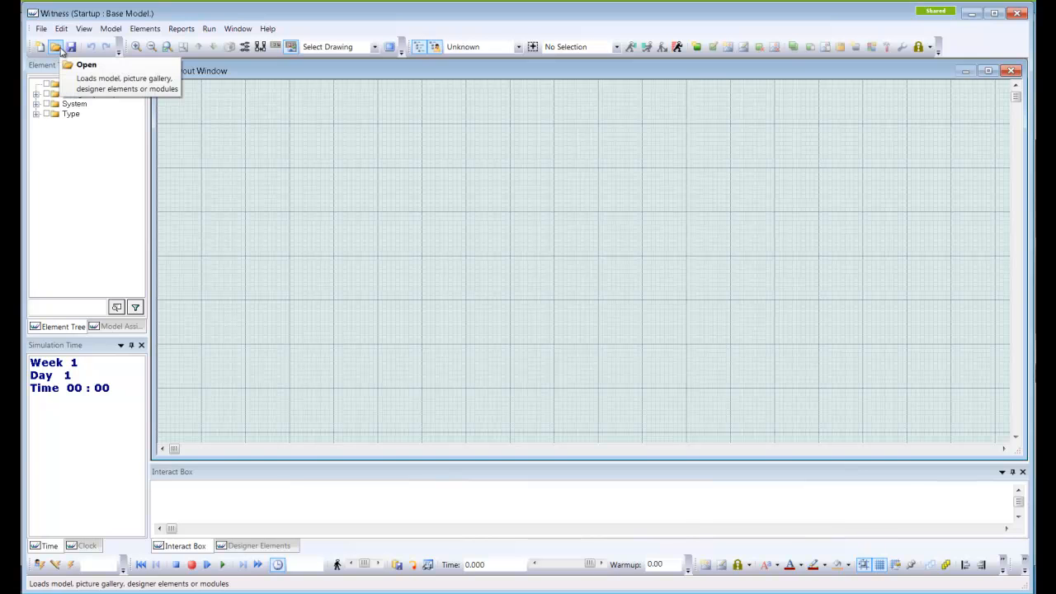
click(61, 52)
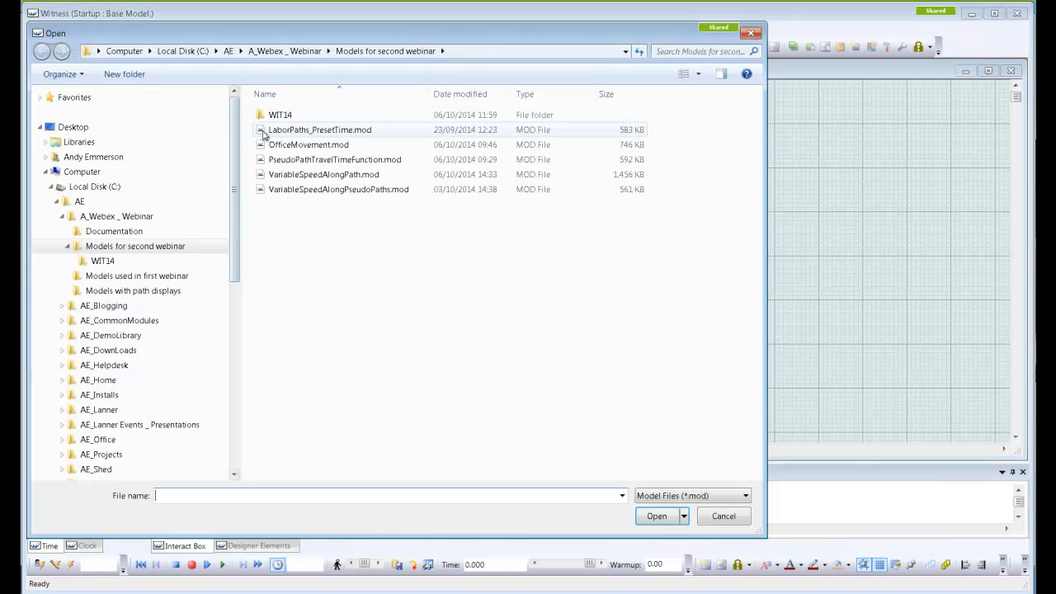
double_click(279, 115)
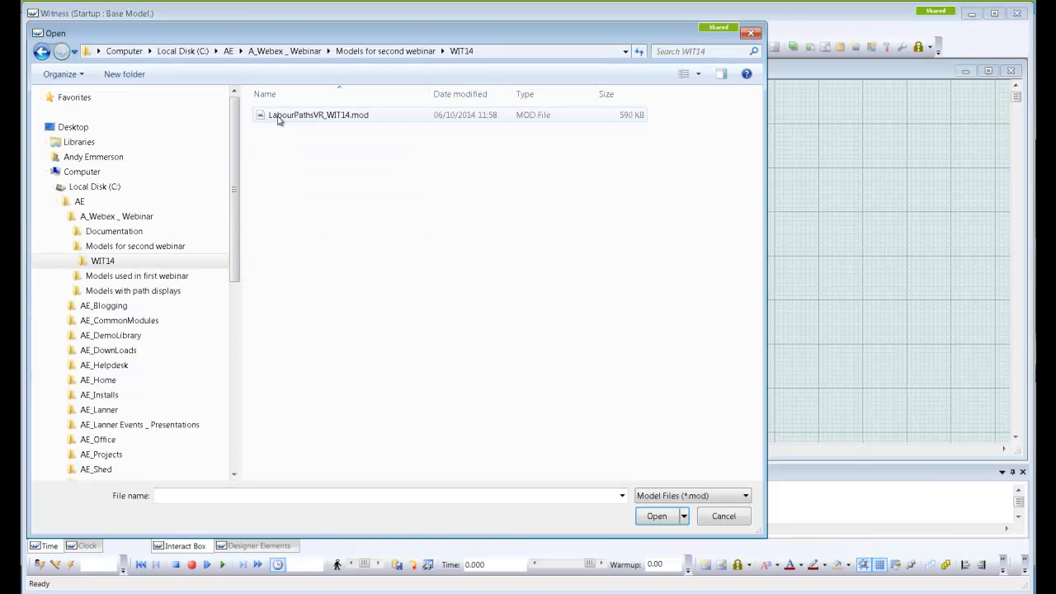
click(297, 117)
click(660, 517)
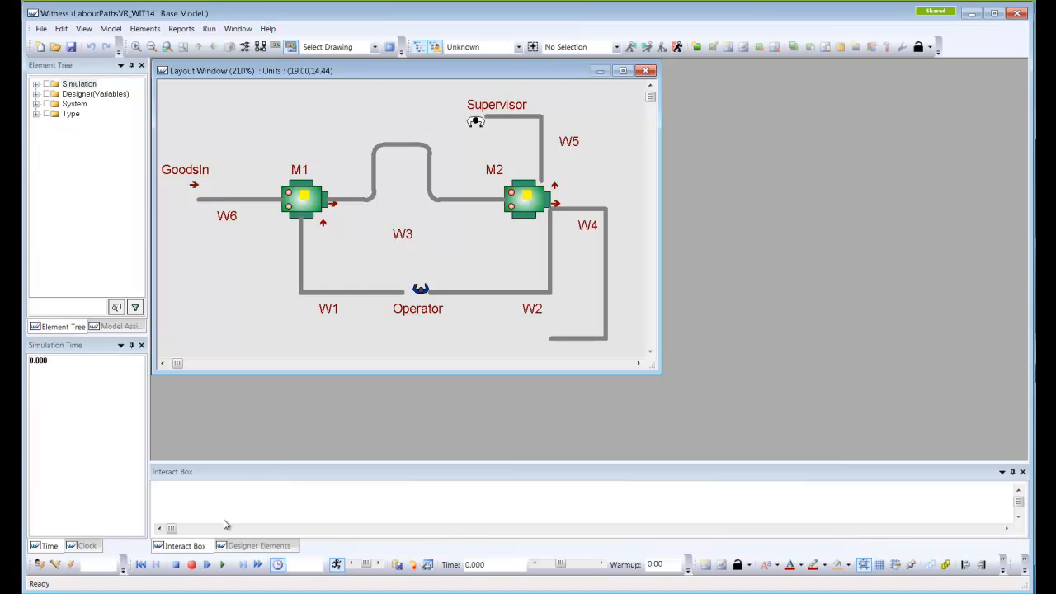
Run the labour paths model to watch the operator walk between M1 and M2, stop it, and generate its Quick 3D view
click(222, 566)
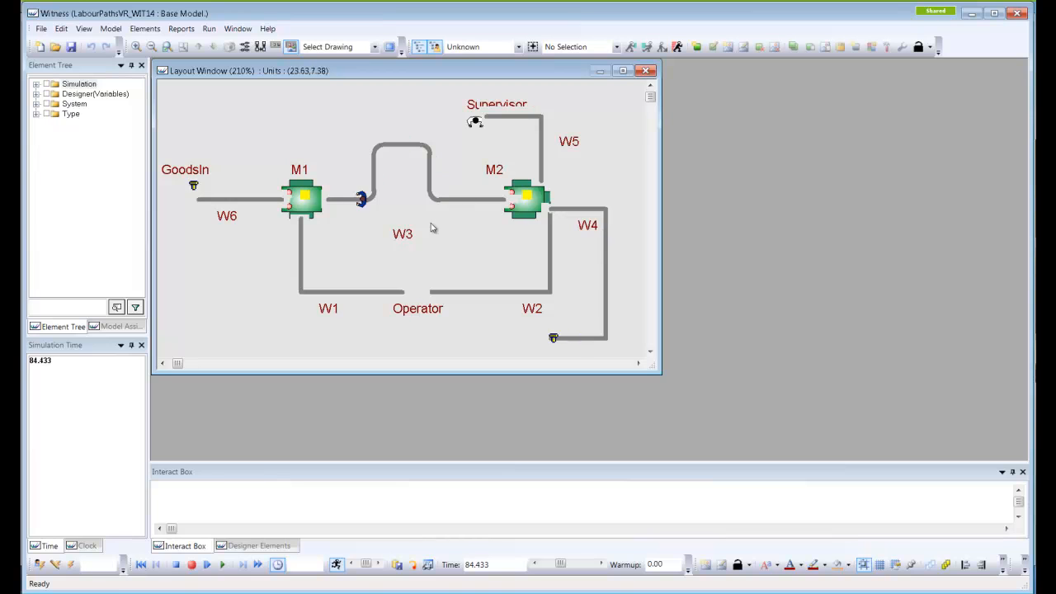
click(177, 567)
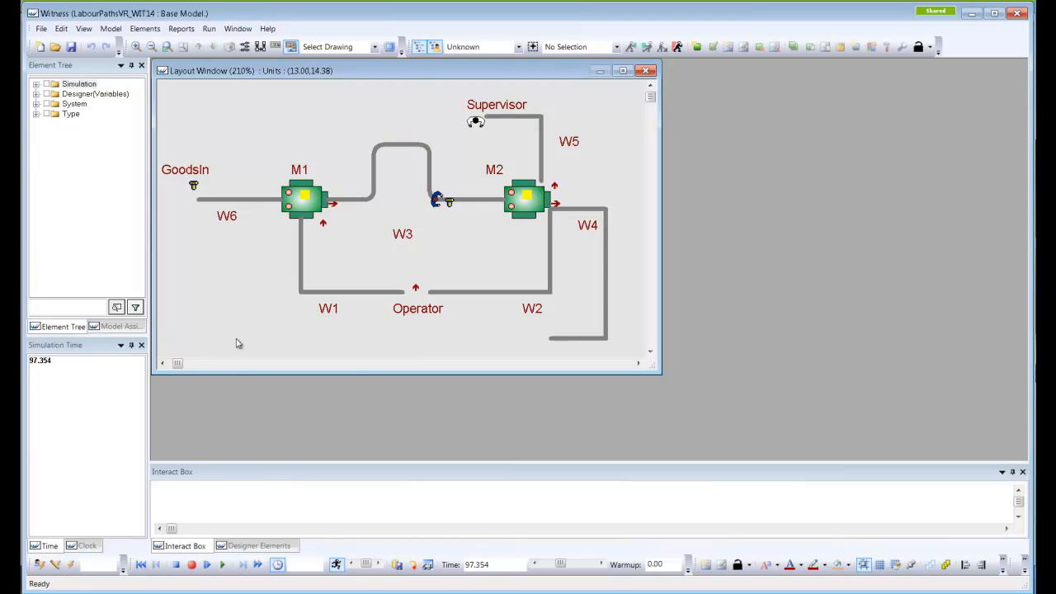
click(120, 29)
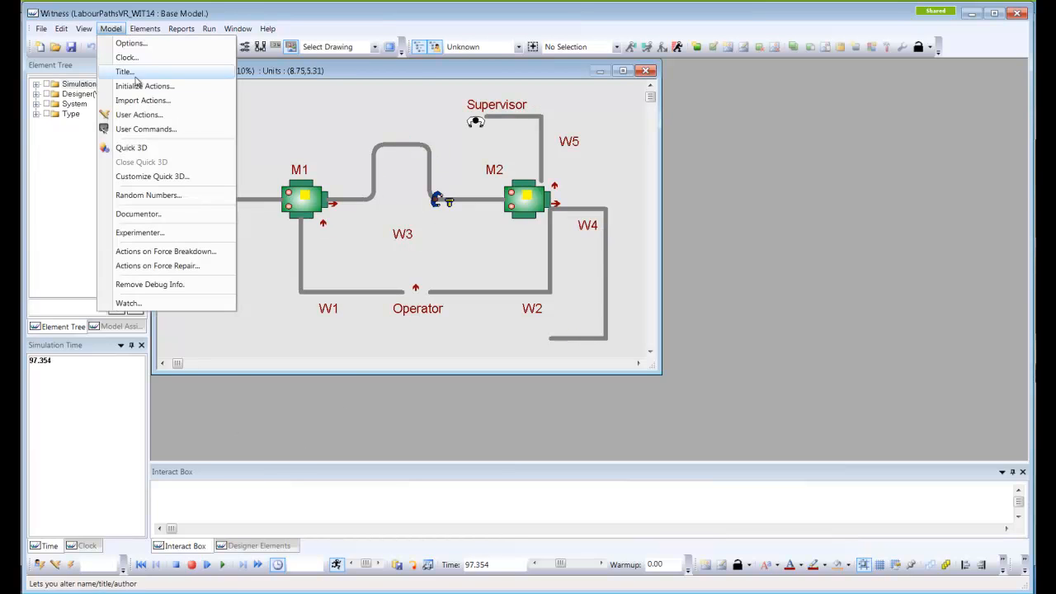
click(139, 149)
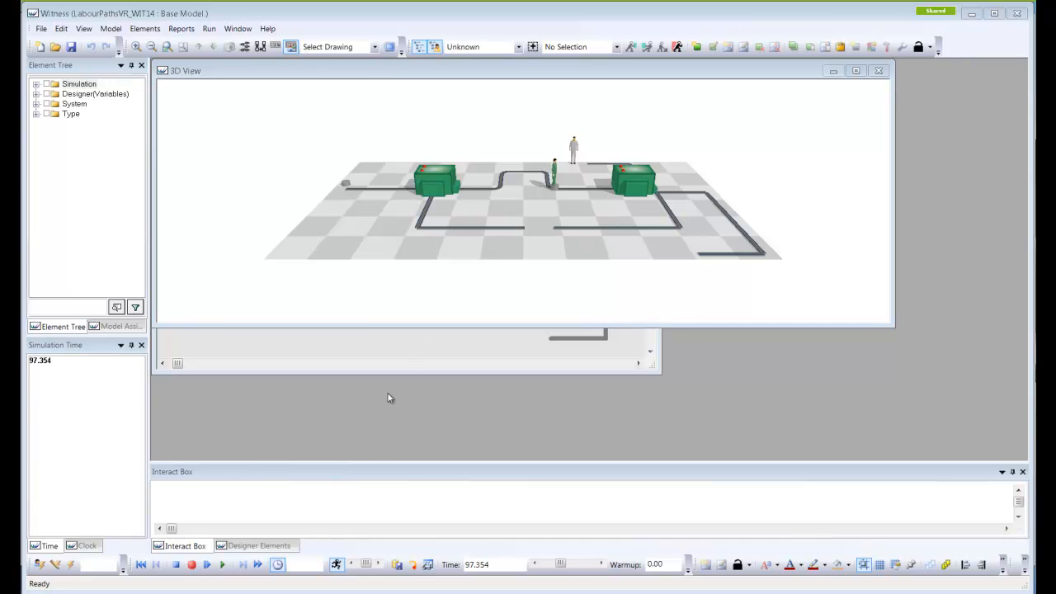
Run the model in the 3D view from an adjusted viewing angle, step through it with event output, and stop it
click(223, 566)
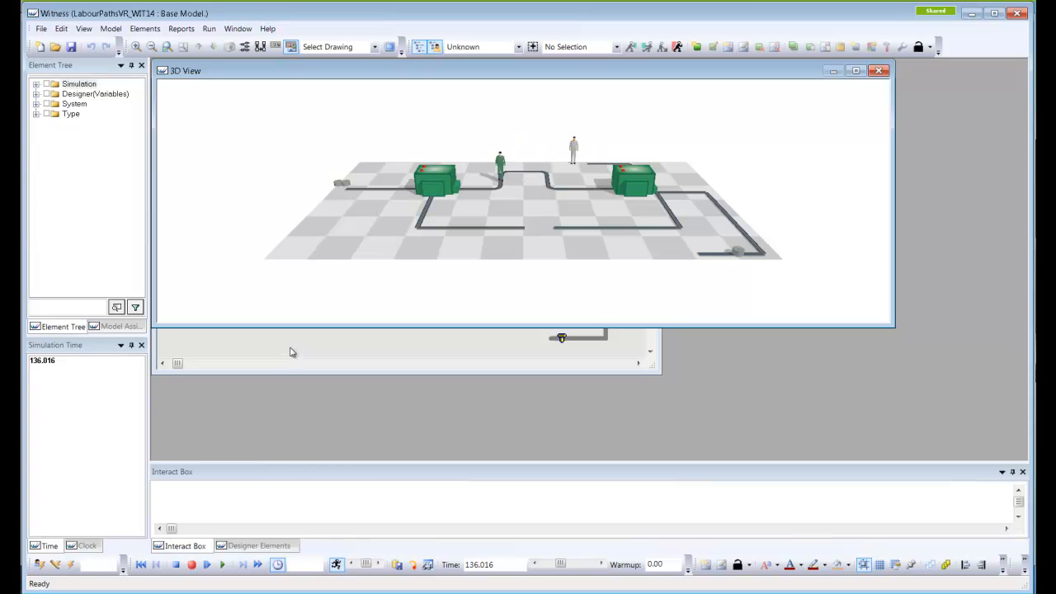
drag(493, 217, 504, 123)
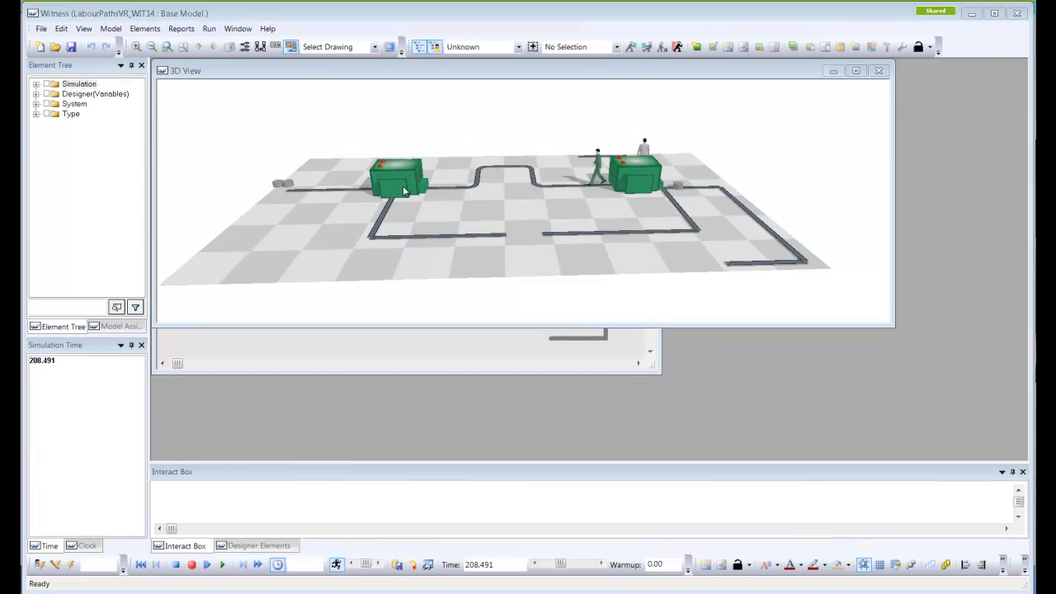
click(208, 565)
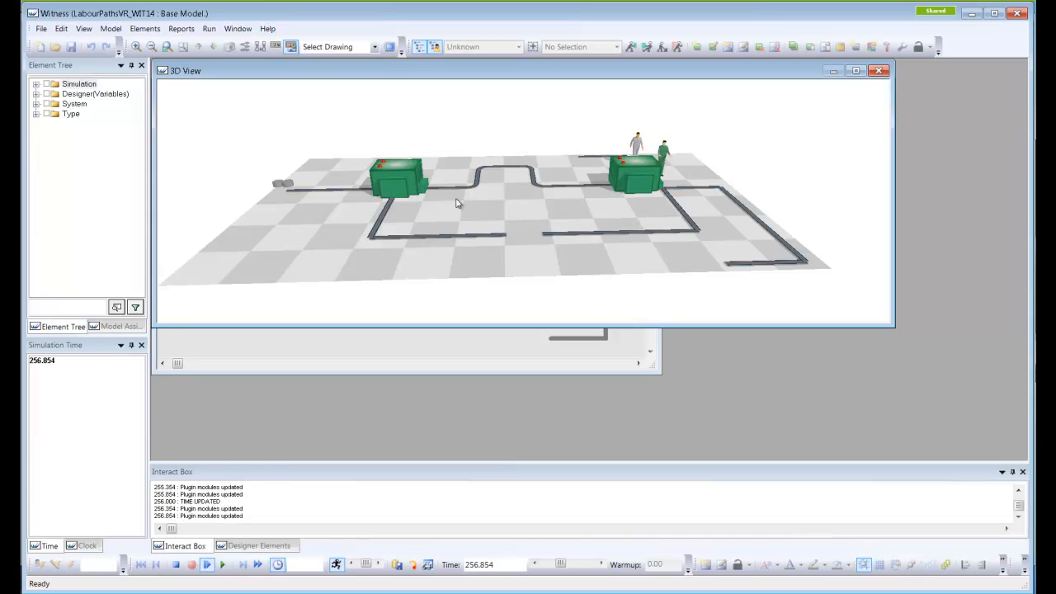
click(176, 565)
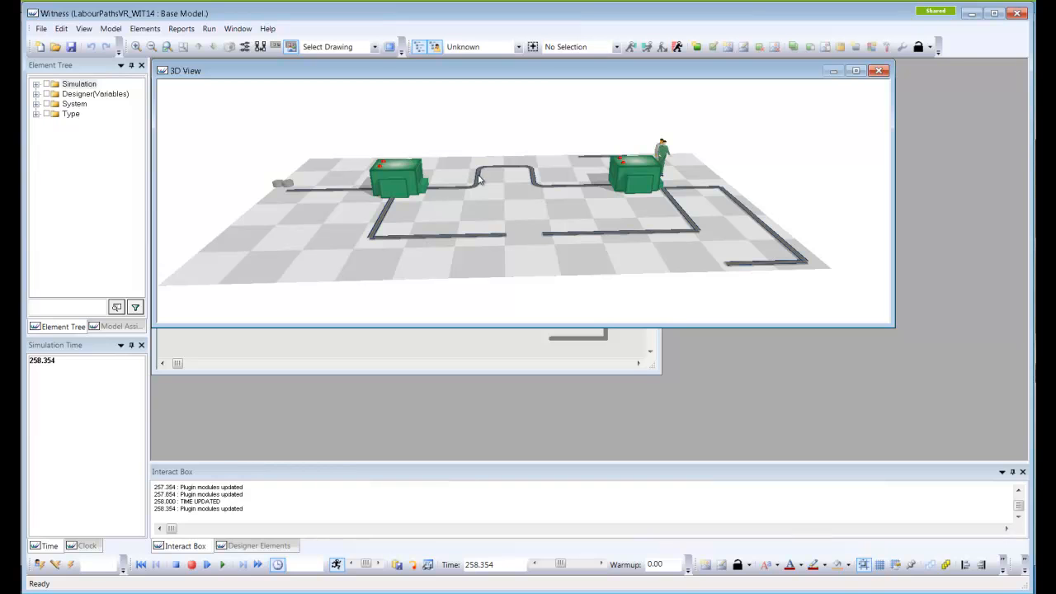
Bring the layout window forward, select path W3 between M1 and M2, and display the Paths toolbar
click(603, 369)
click(406, 150)
drag(477, 70, 483, 181)
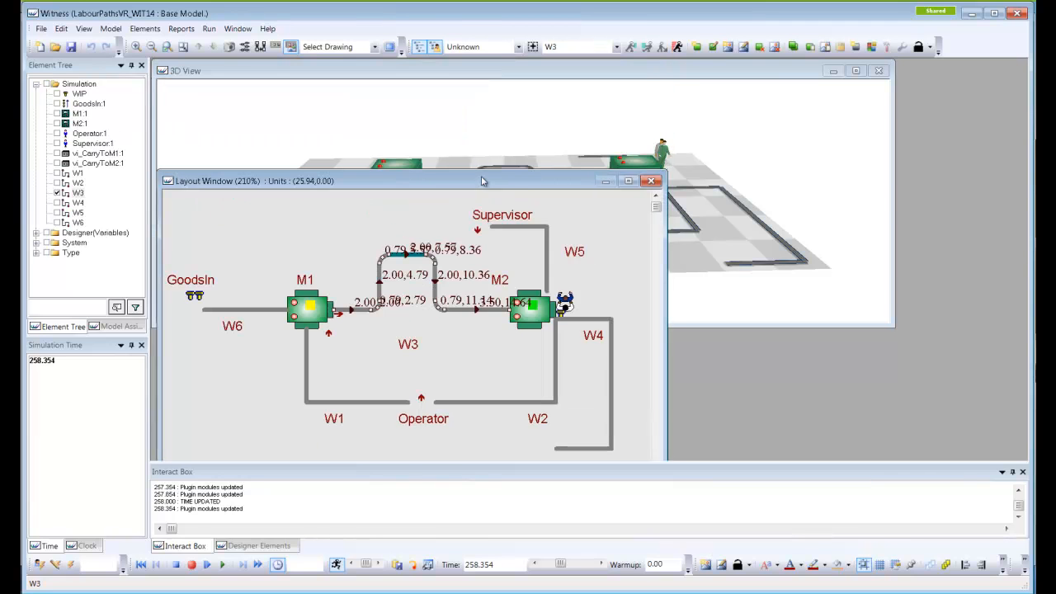
click(85, 31)
mouse_move(153, 66)
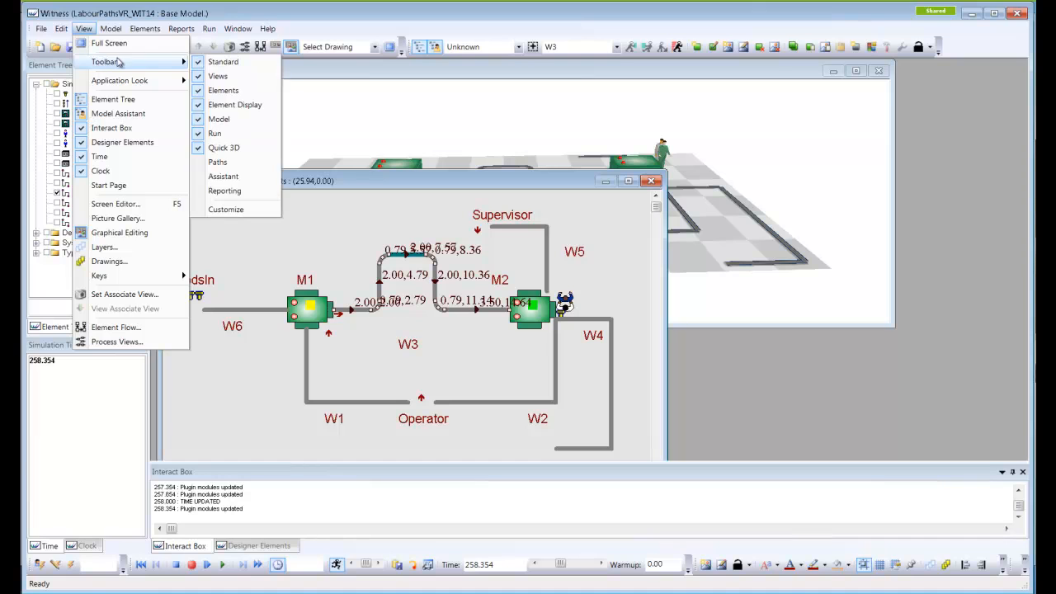
click(218, 163)
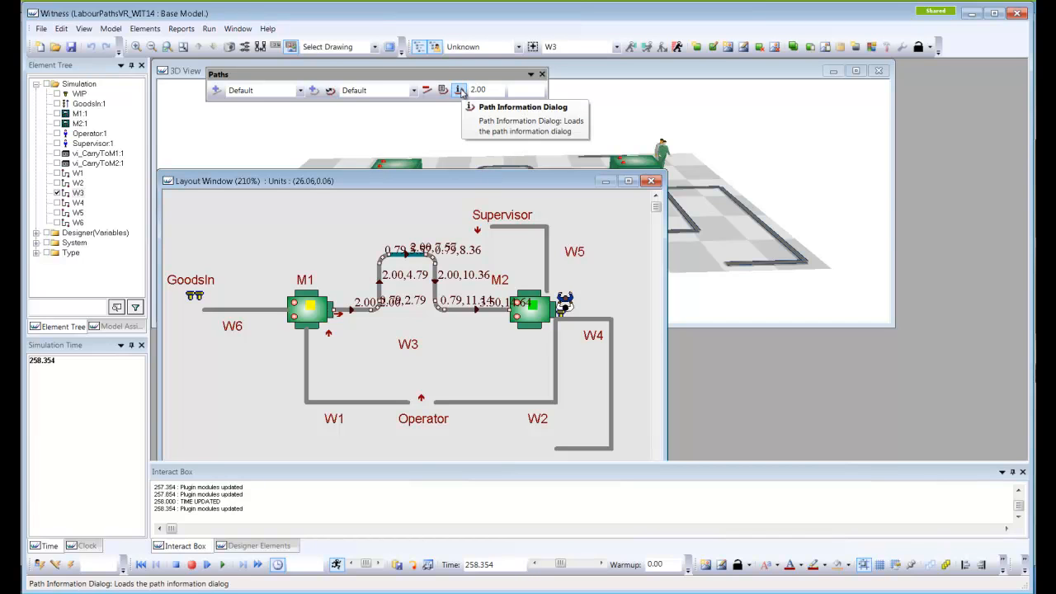
In W3's path information, set the change of height to 1 for straight segment 3 and -1 for straight segment 7
click(459, 91)
drag(507, 191, 566, 80)
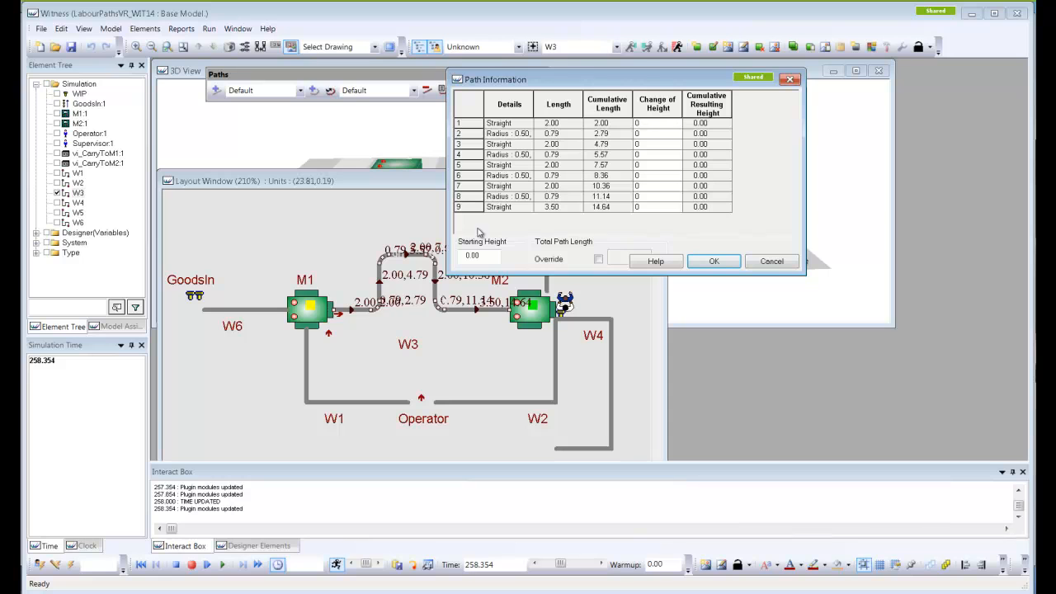
click(641, 144)
click(646, 188)
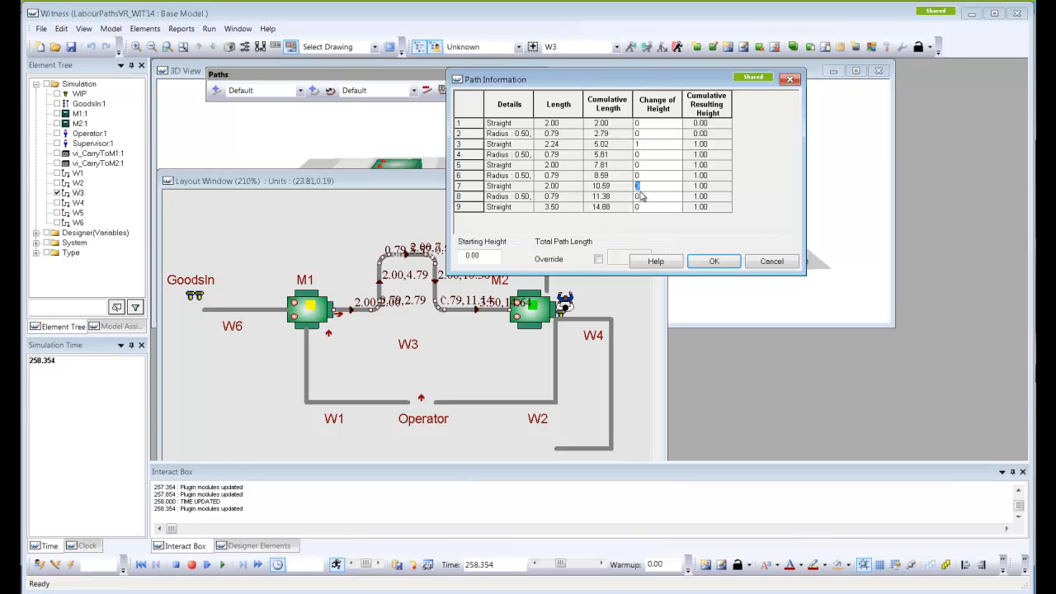
text(-1)
click(714, 262)
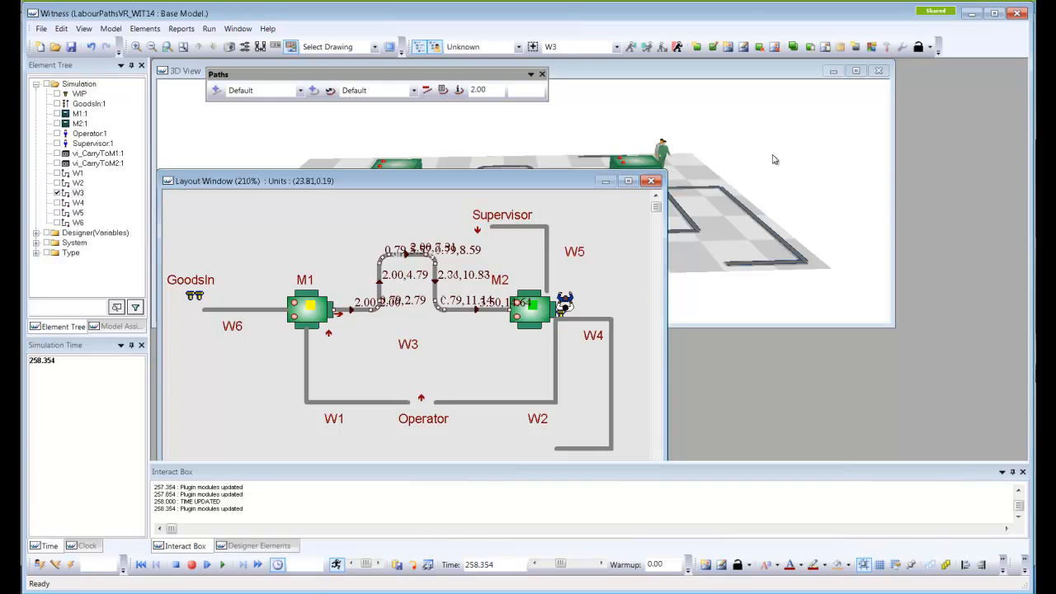
Deselect path W3 and regenerate the Quick 3D view with its height changes, running the model to watch the operator cross the raised section before stopping
click(775, 156)
click(467, 228)
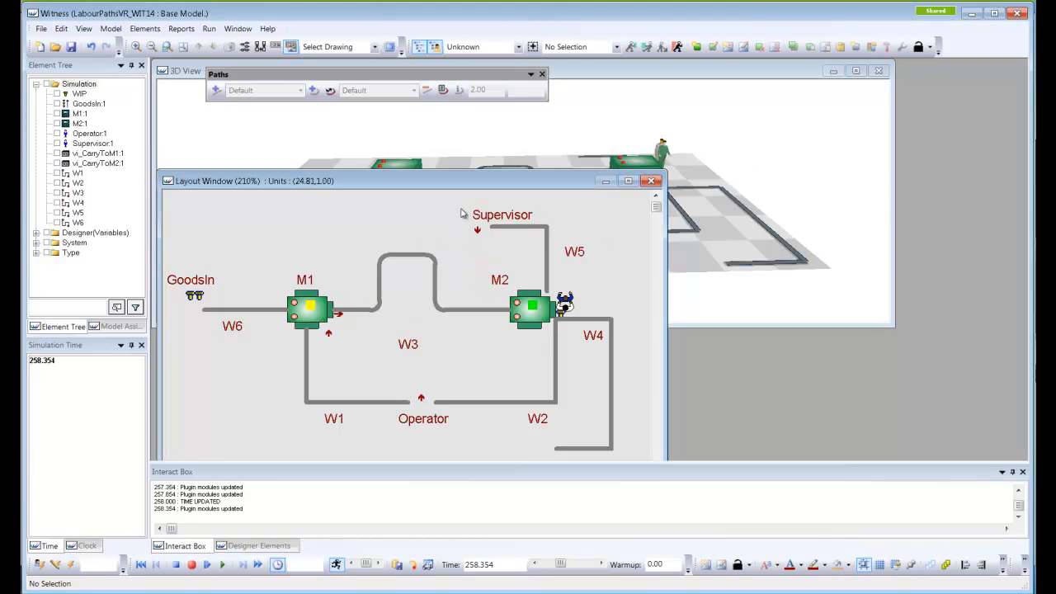
click(271, 126)
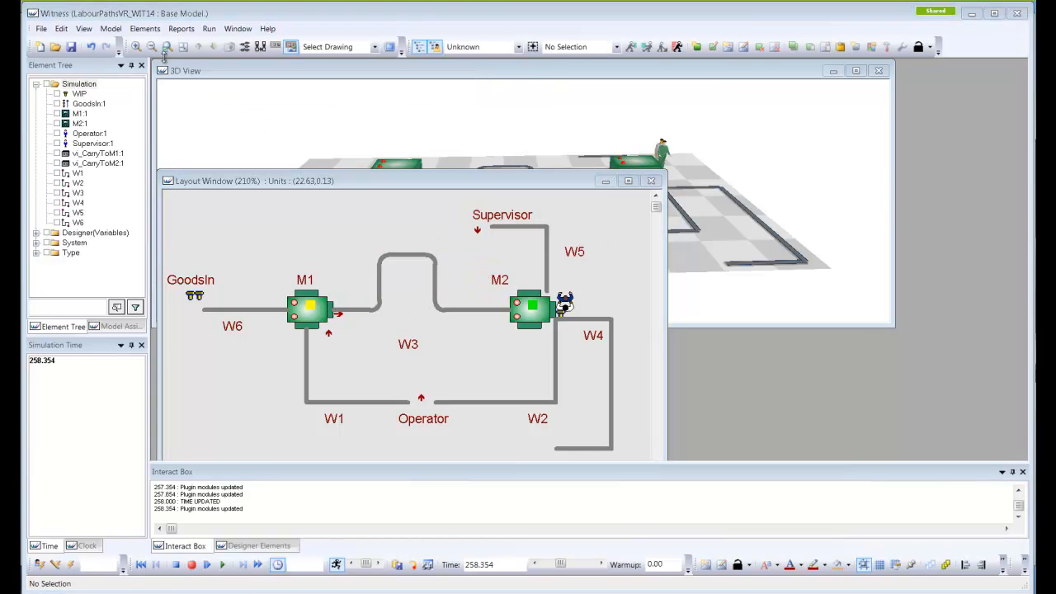
click(115, 28)
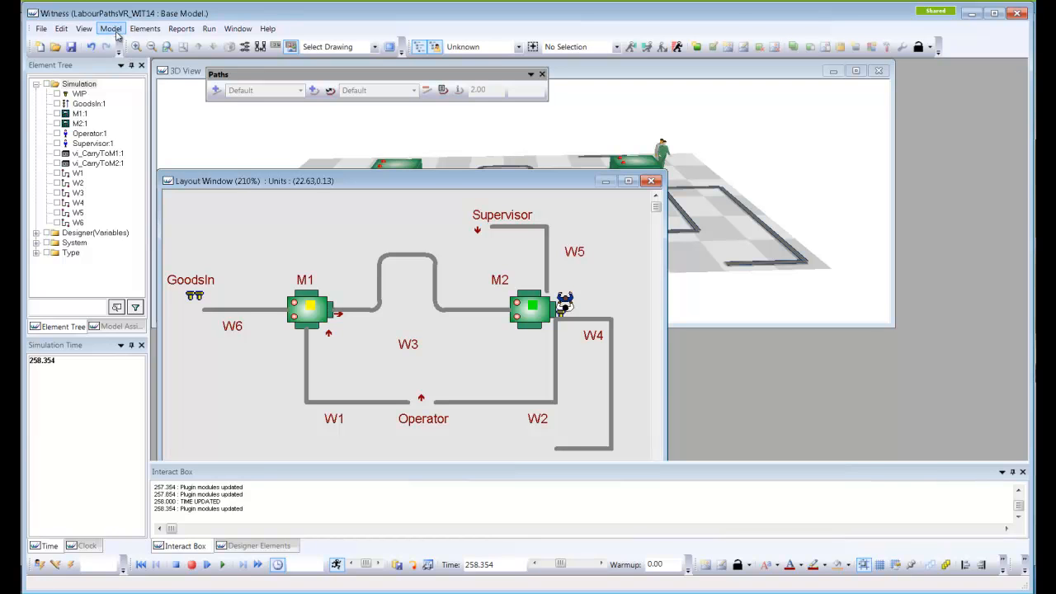
click(115, 30)
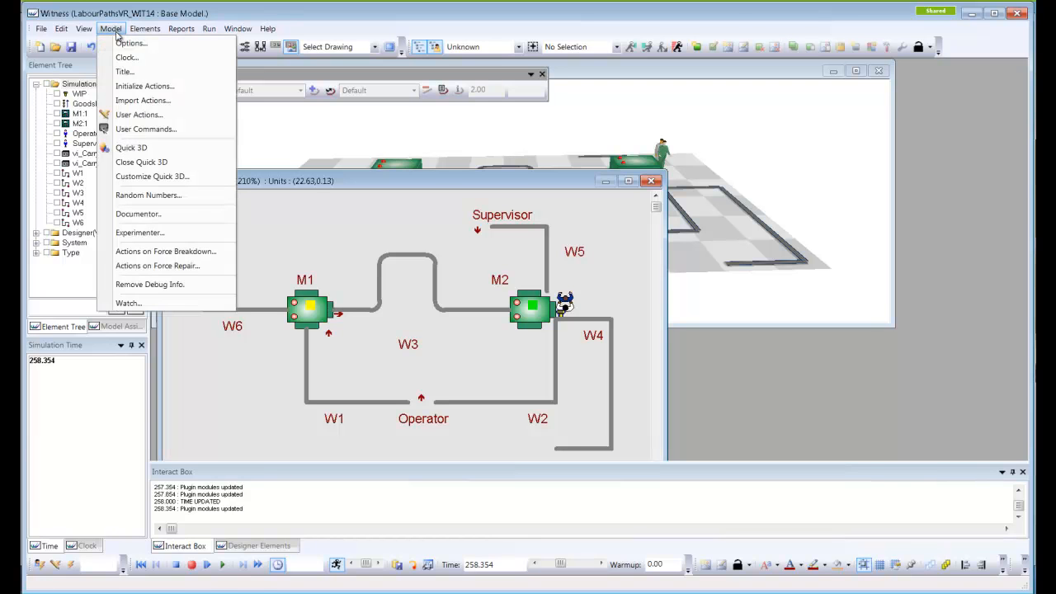
click(135, 154)
click(221, 564)
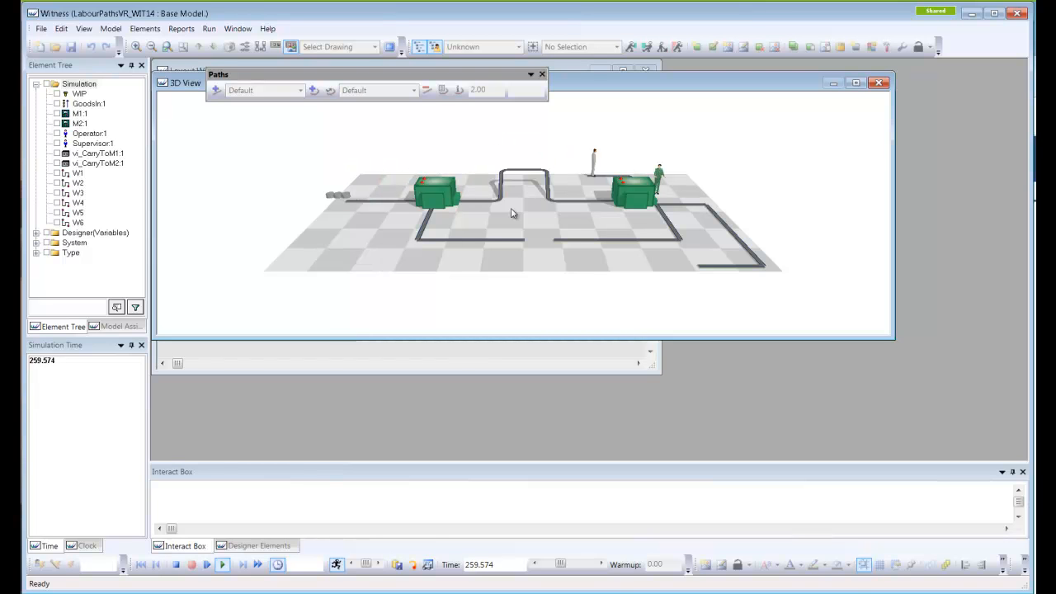
click(176, 564)
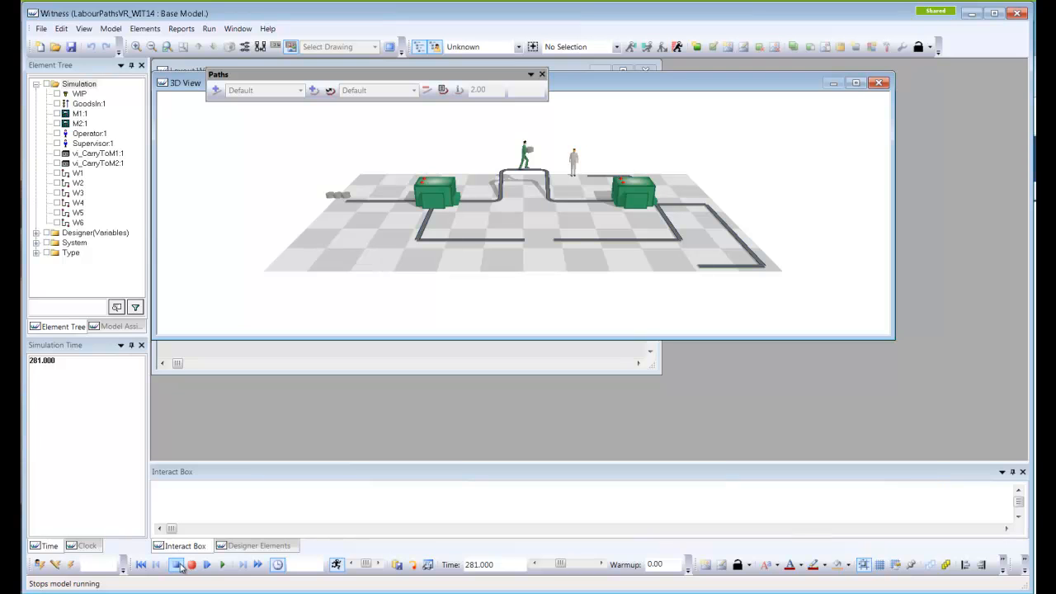